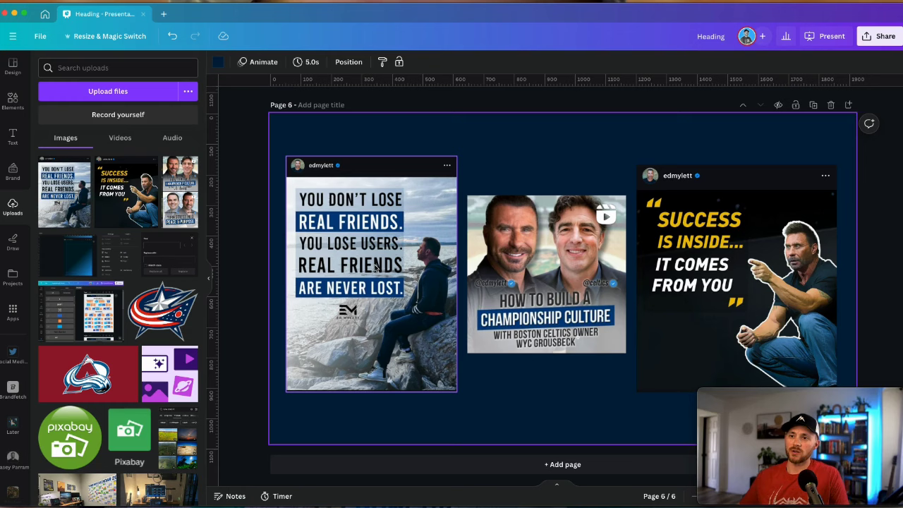
Start a new 1080 x 1350 px Instagram Post (Portrait) design found by searching 'instagram port'
left_click(374, 267)
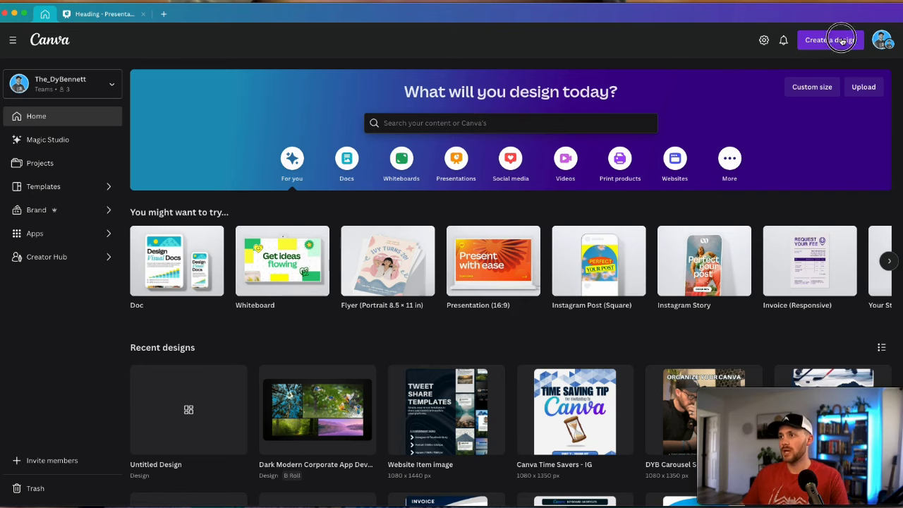
left_click(830, 39)
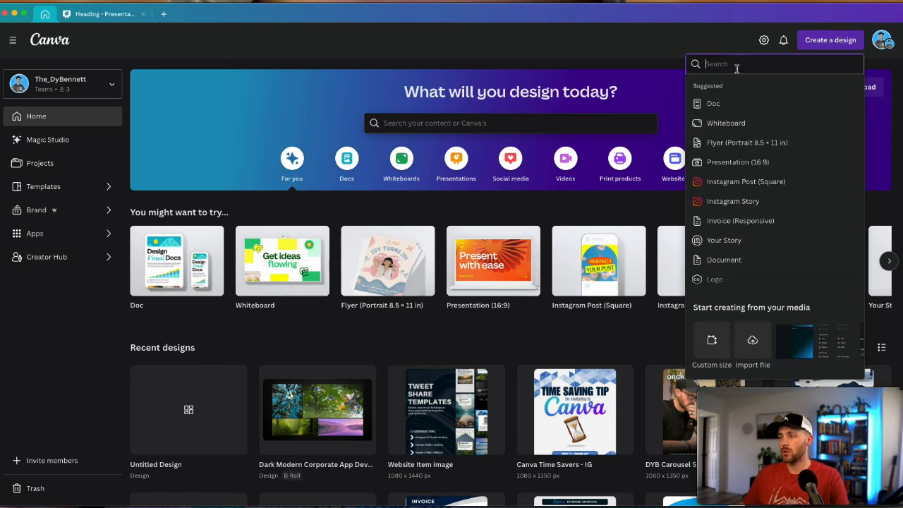
type("instagram port")
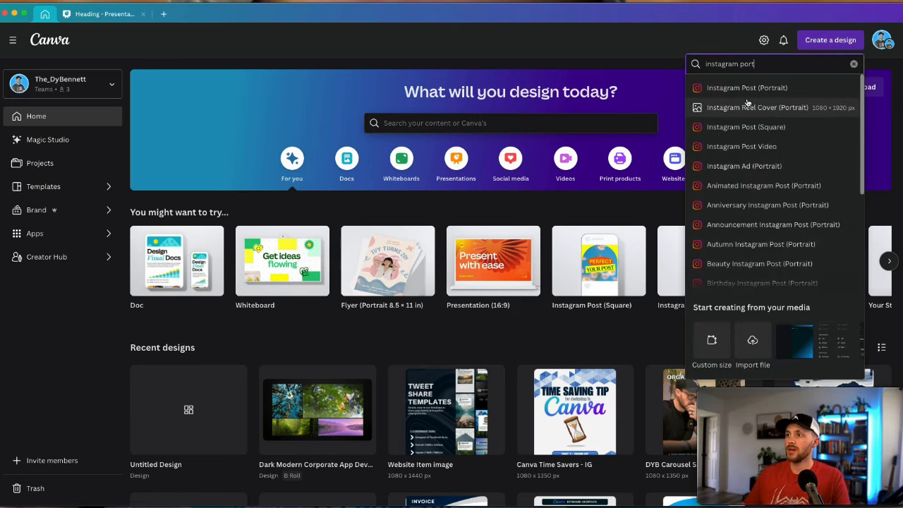
left_click(746, 88)
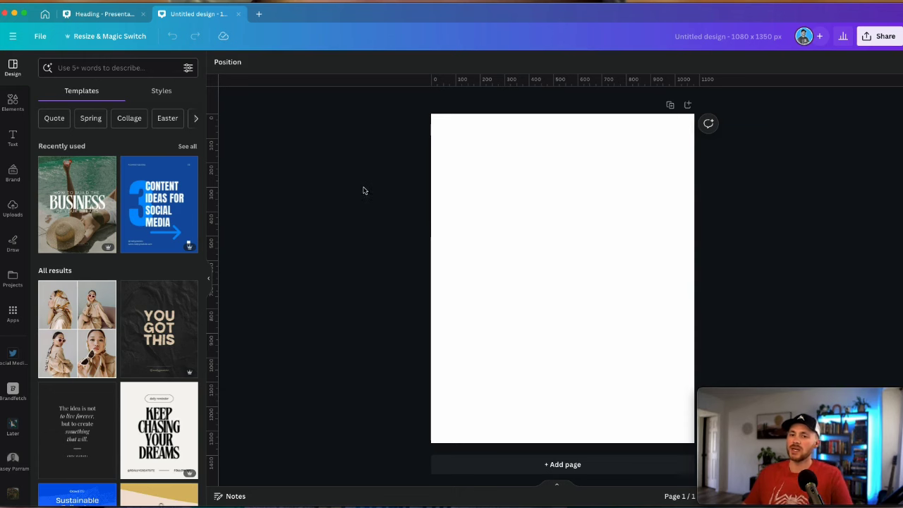
Search Elements for 'by the beach' and show all the photo results
left_click(13, 104)
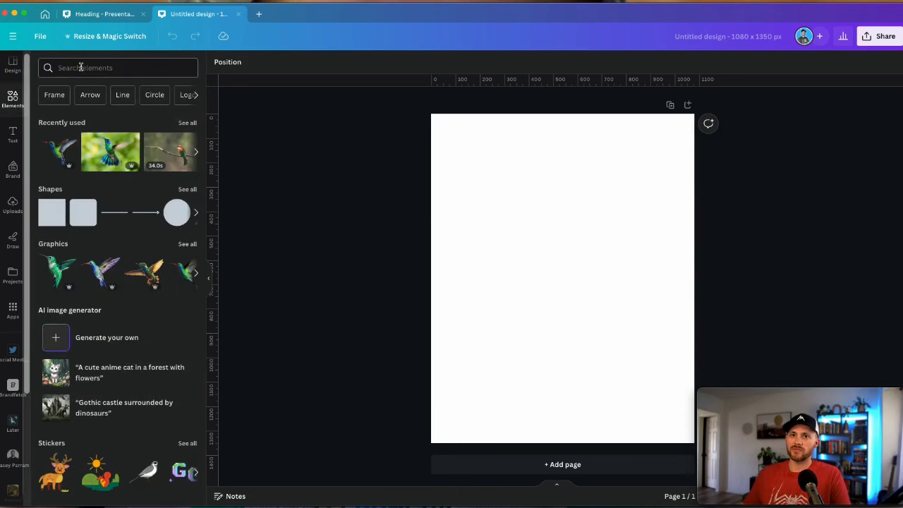
left_click(89, 68)
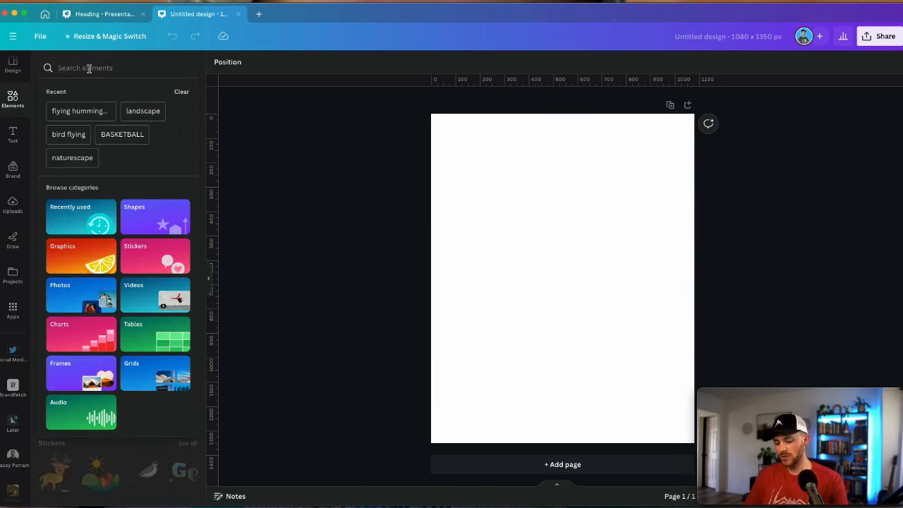
type("by the beach")
key("Return")
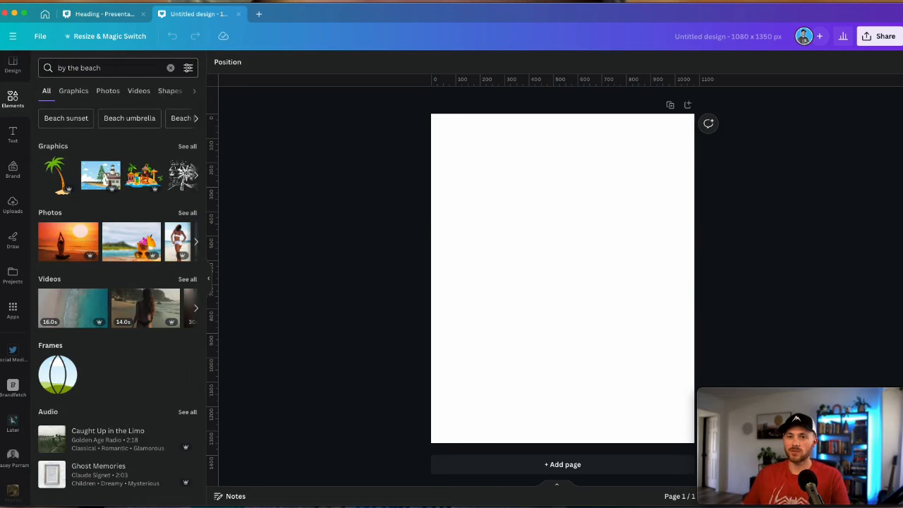
left_click(186, 211)
scroll(137, 261, "down", 5)
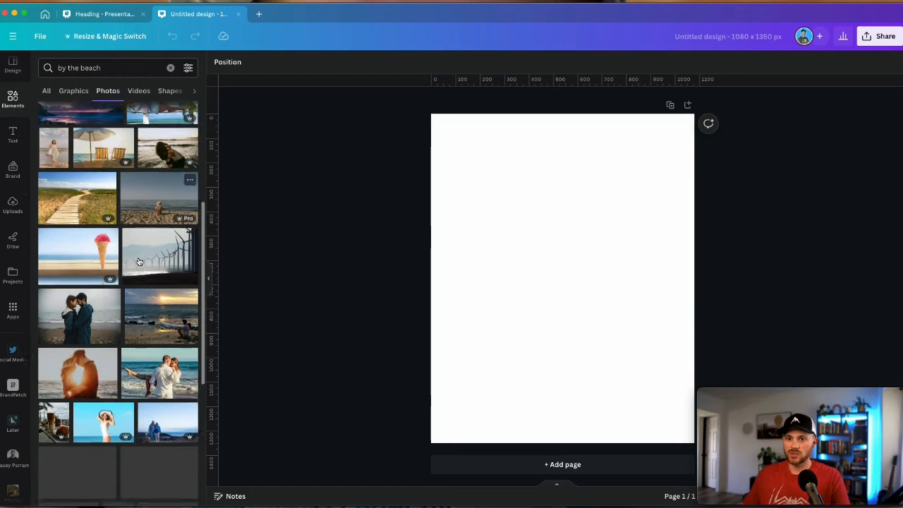
scroll(137, 261, "up", 1)
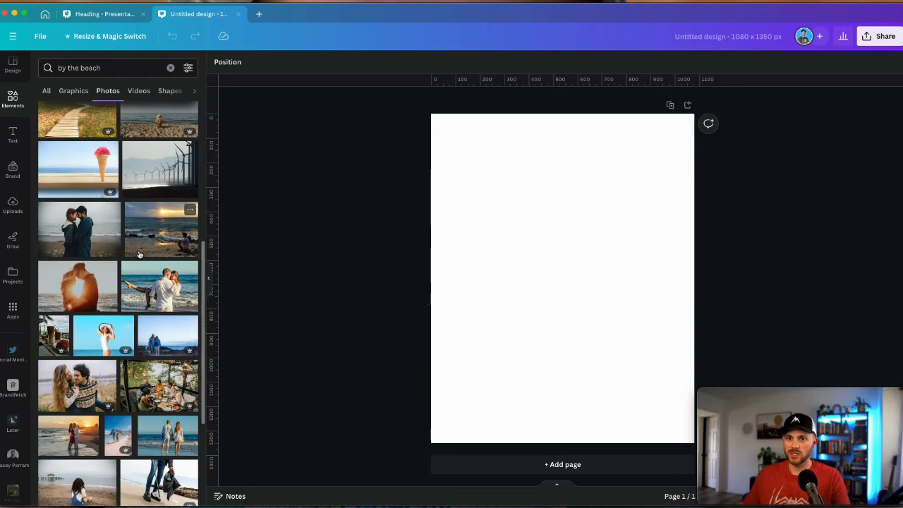
Drag the sunset beach photo onto the page and reframe it so the seated man sits right
left_click_drag(152, 247, 576, 256)
double_click(606, 256)
left_click(782, 278)
double_click(482, 228)
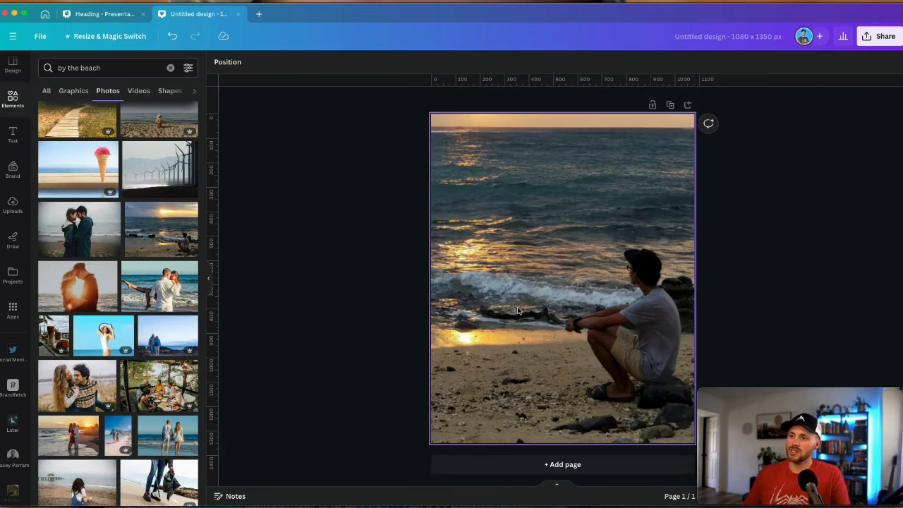
left_click(13, 99)
Search Elements for 'gradient' and add the white gradient graphic to the photo
left_click(79, 67)
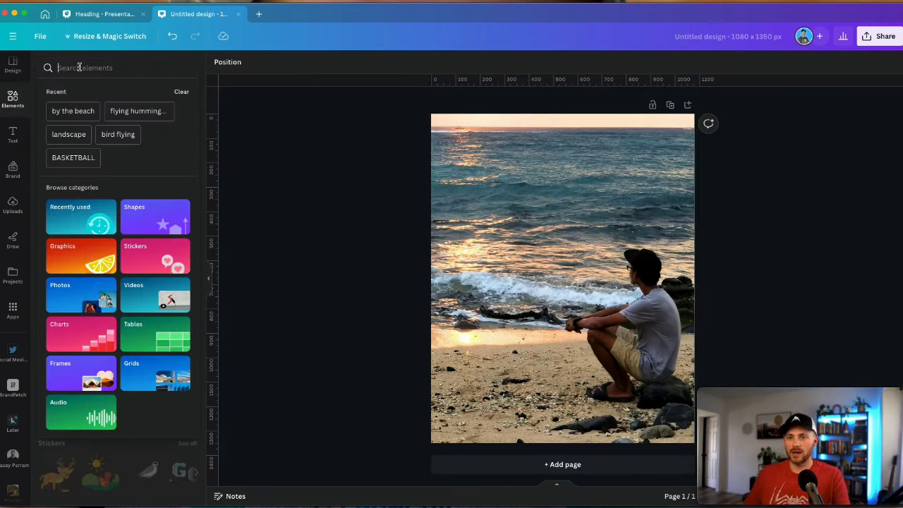
type("gradient")
key("Return")
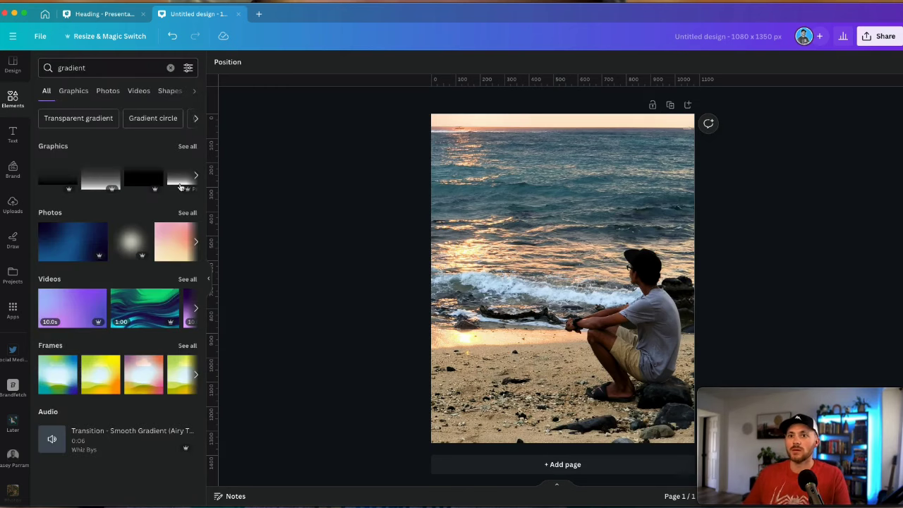
left_click(182, 150)
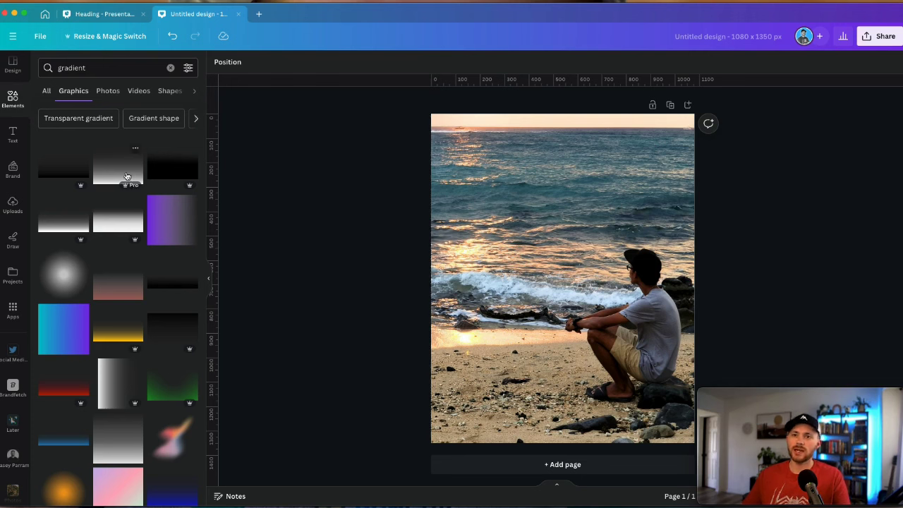
left_click(126, 176)
Rotate the gradient sideways, snap it to the top-left and stretch it over the whole photo
left_click_drag(564, 381, 375, 287)
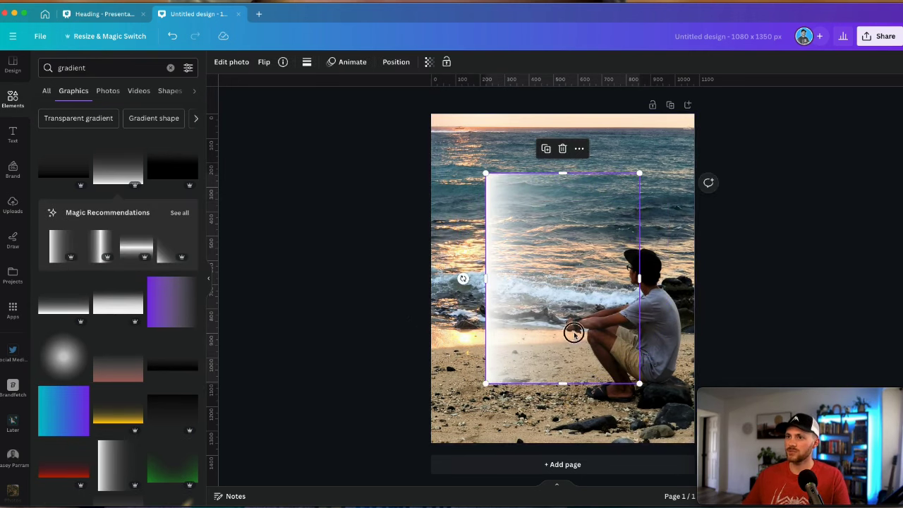
left_click_drag(574, 333, 518, 271)
left_click_drag(508, 323, 497, 442)
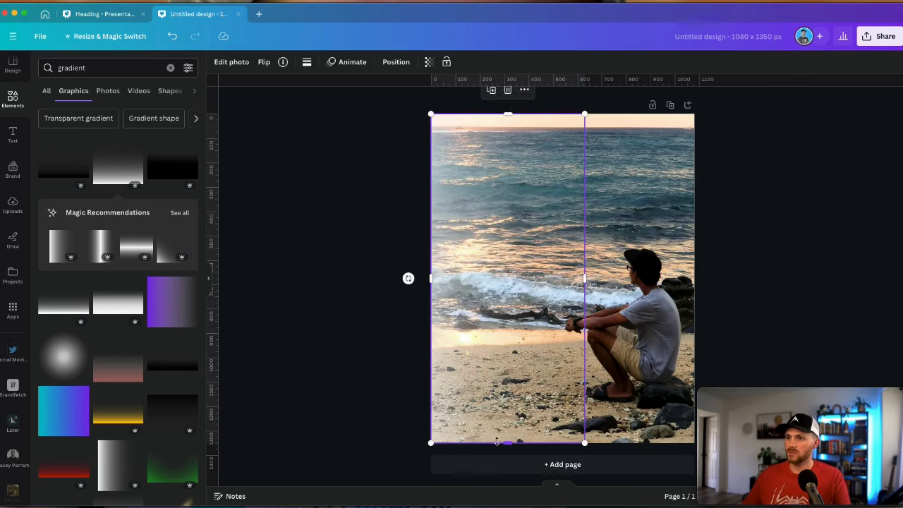
left_click_drag(585, 286, 730, 284)
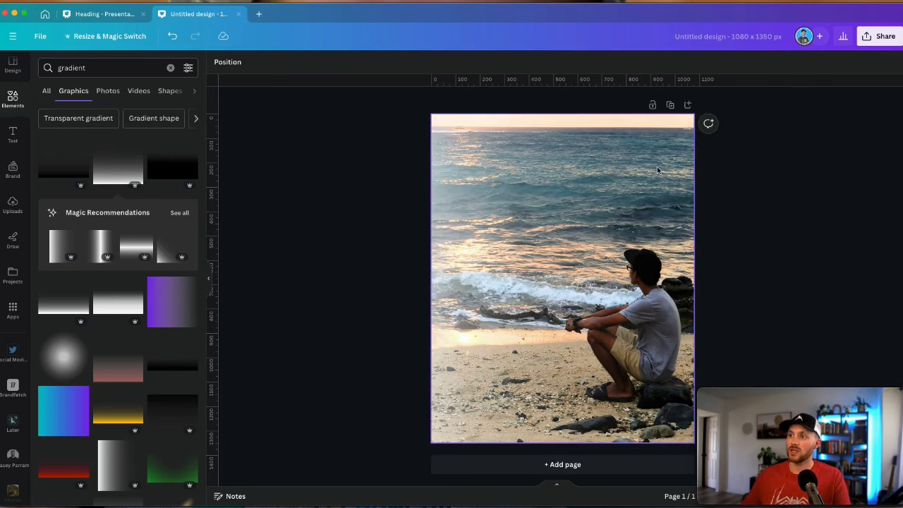
Duplicate the page and switch the Page 2 overlay's white colour to a gradient
left_click(670, 105)
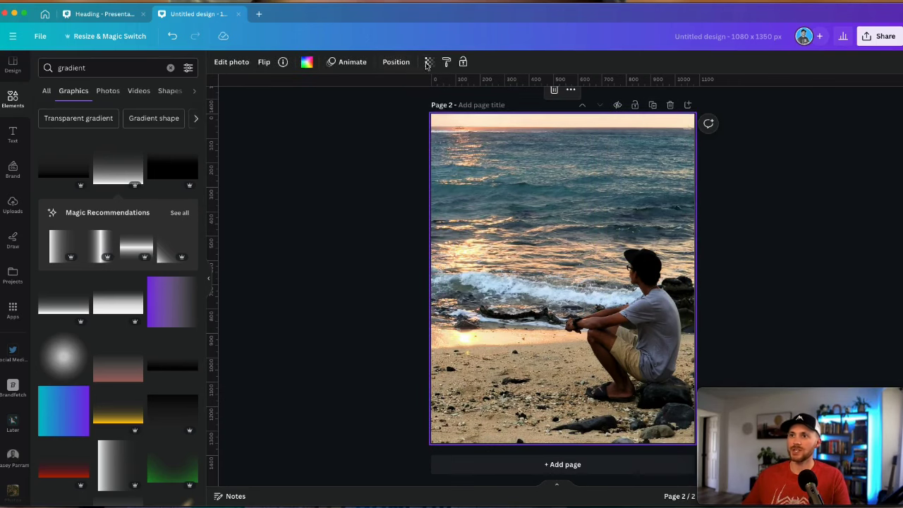
left_click(429, 63)
left_click_drag(429, 99, 414, 106)
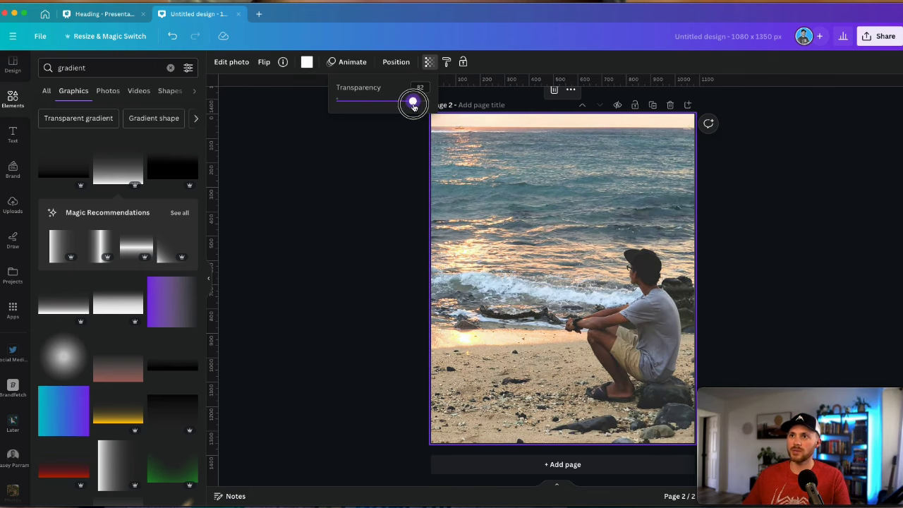
left_click(306, 63)
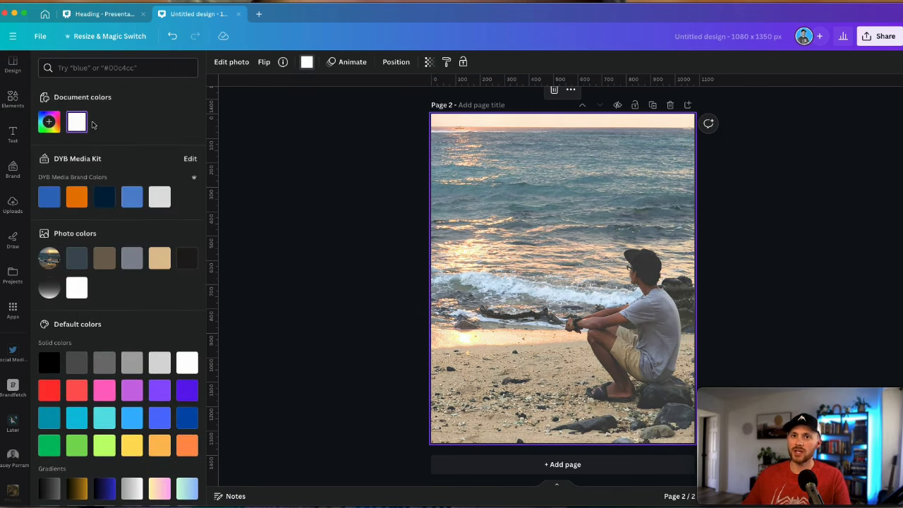
left_click(76, 124)
left_click(150, 150)
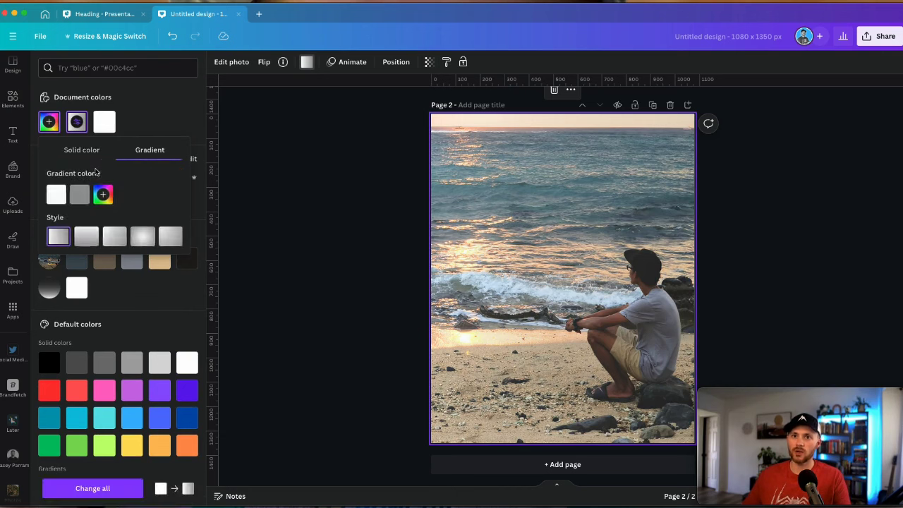
left_click(79, 192)
Set the Page 2 overlay's transparency to 39
left_click(429, 62)
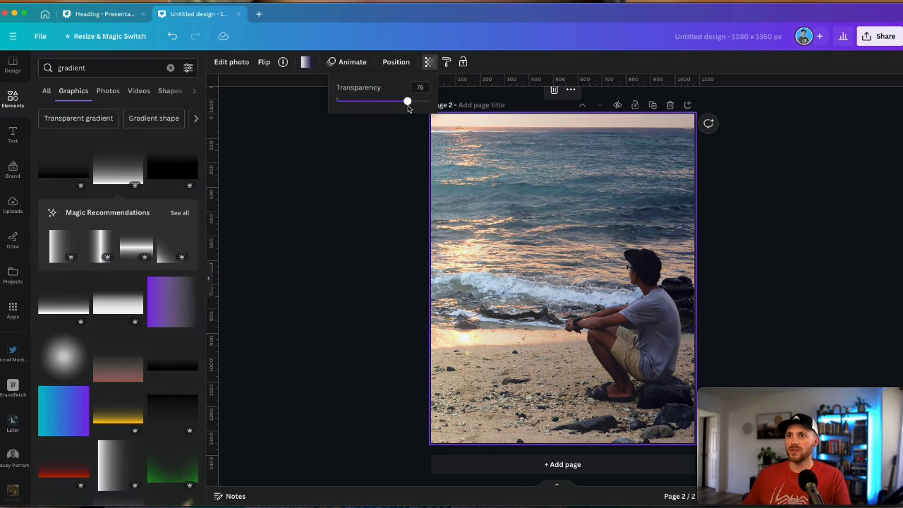
left_click_drag(408, 105, 372, 102)
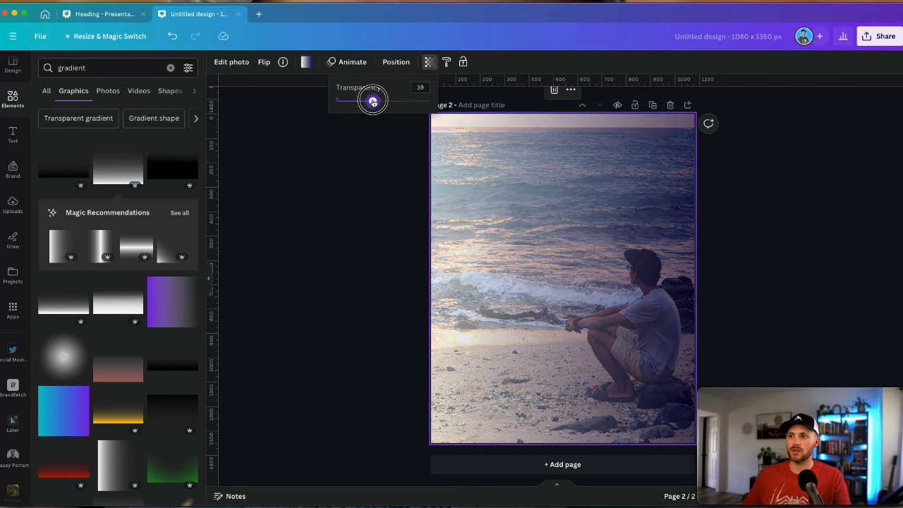
left_click(379, 200)
left_click(376, 196)
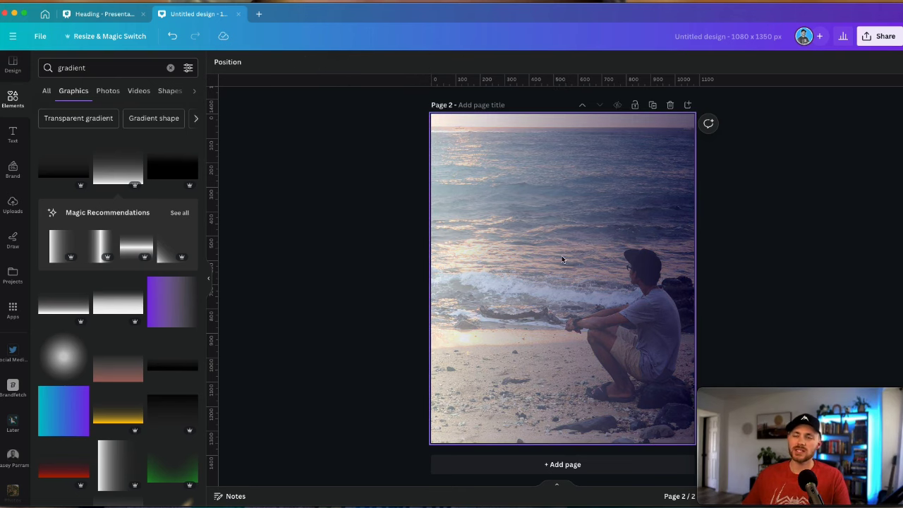
scroll(540, 288, "up", 10)
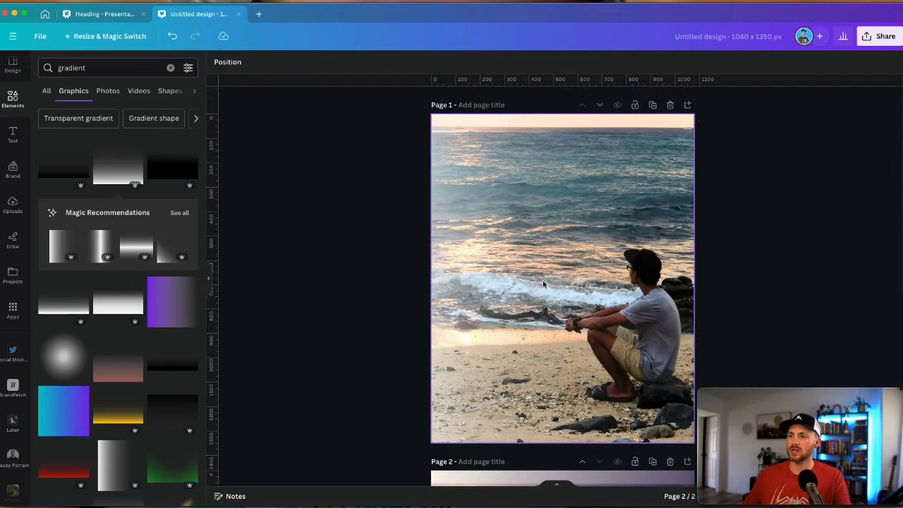
Shift the Page 1 beach photo right inside its crop so its left edge fades to white
left_click(487, 277)
double_click(619, 276)
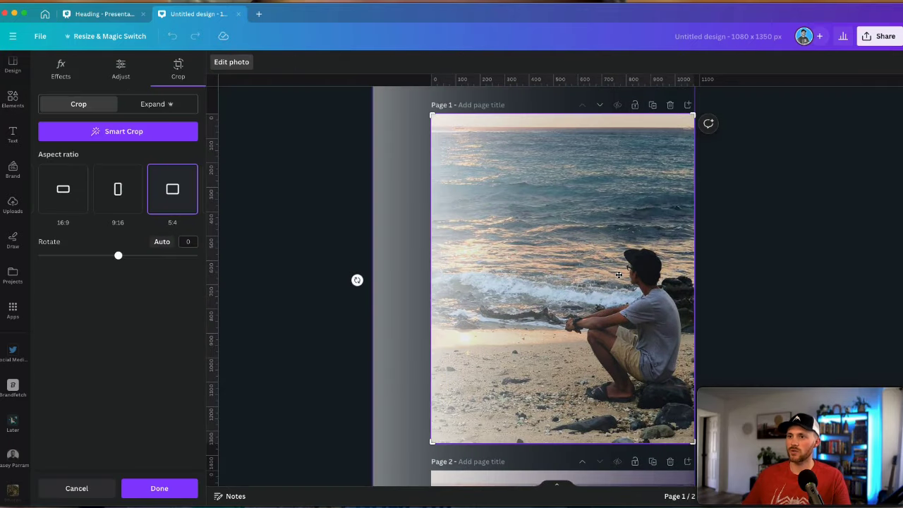
left_click_drag(480, 273, 531, 271)
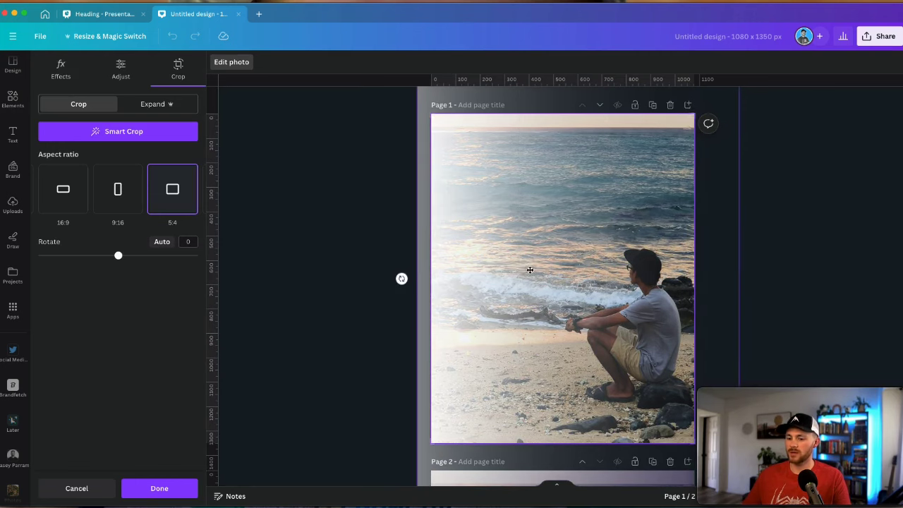
left_click(779, 269)
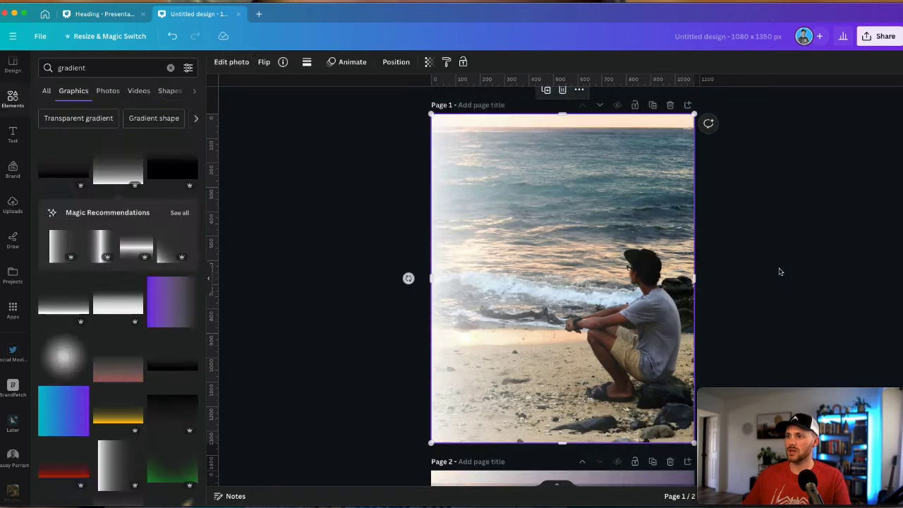
double_click(478, 280)
left_click_drag(479, 279, 510, 287)
left_click(829, 282)
left_click(833, 282)
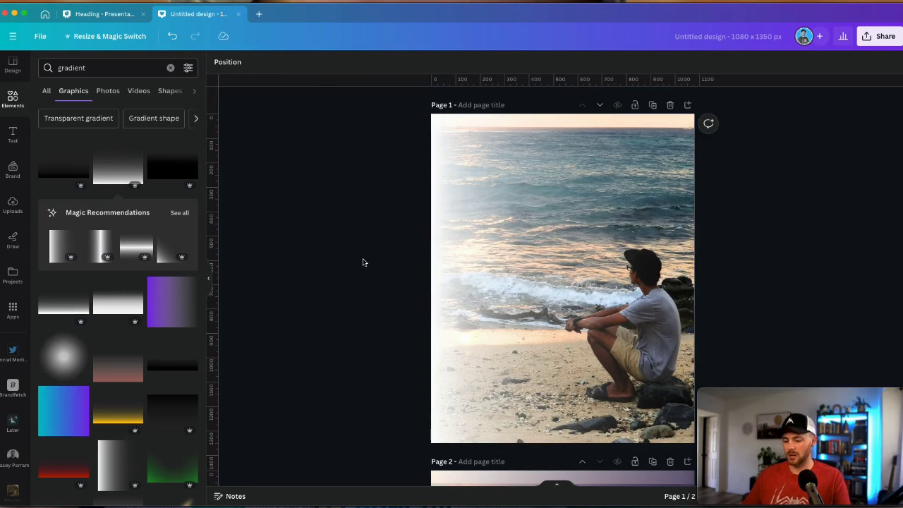
Add a blue square and size it to 536 x 582 at the page's top-left
key("r")
key("Escape")
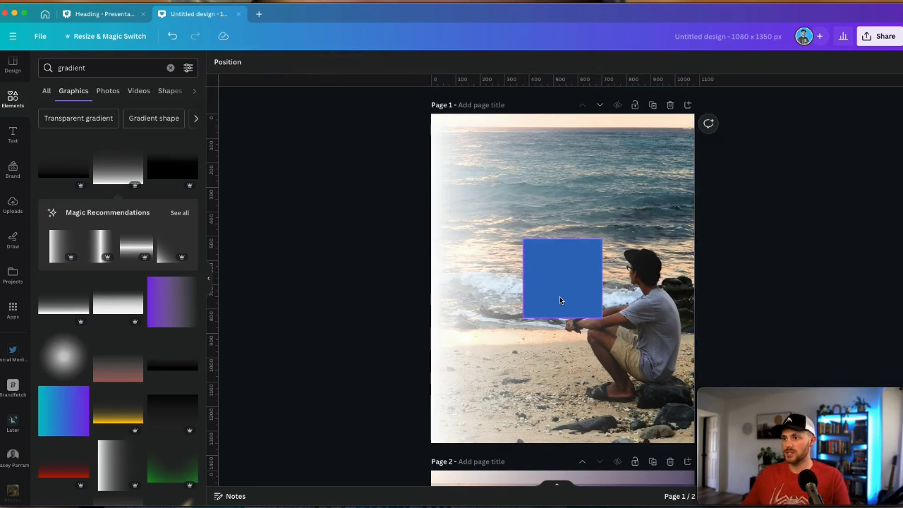
left_click(560, 301)
left_click_drag(560, 297, 478, 181)
left_click_drag(520, 204, 587, 287)
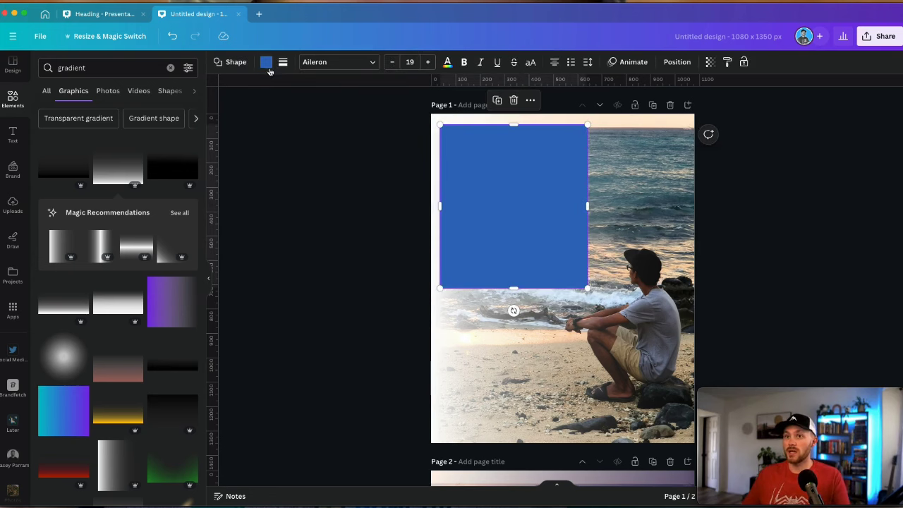
Lower the blue square's transparency to about 15
left_click(265, 62)
left_click(710, 62)
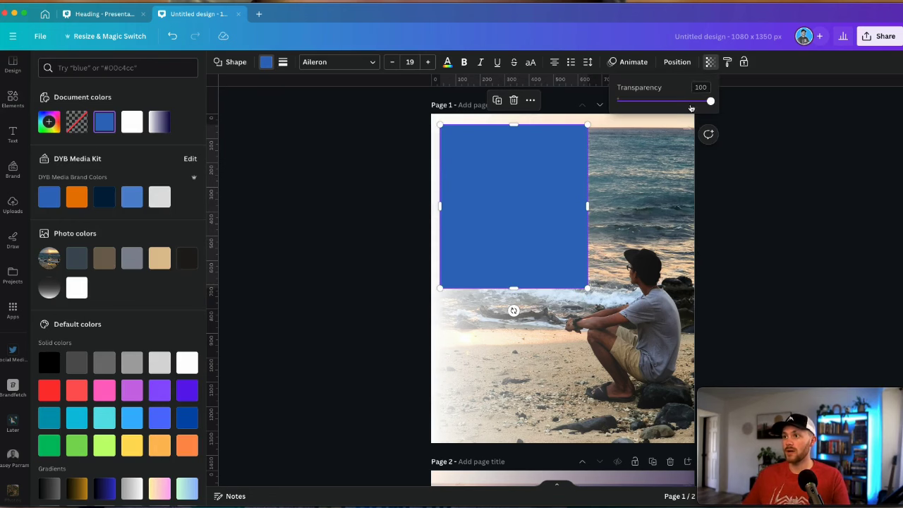
left_click_drag(709, 100, 632, 104)
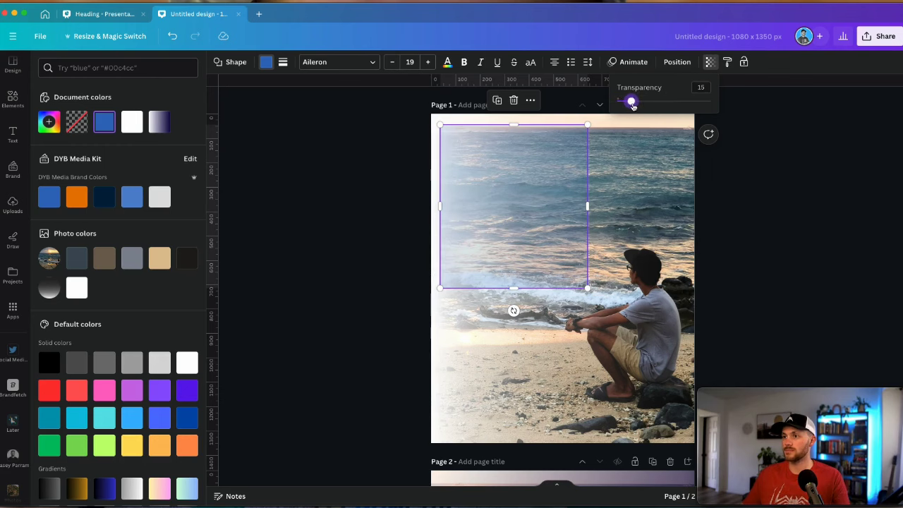
left_click(753, 173)
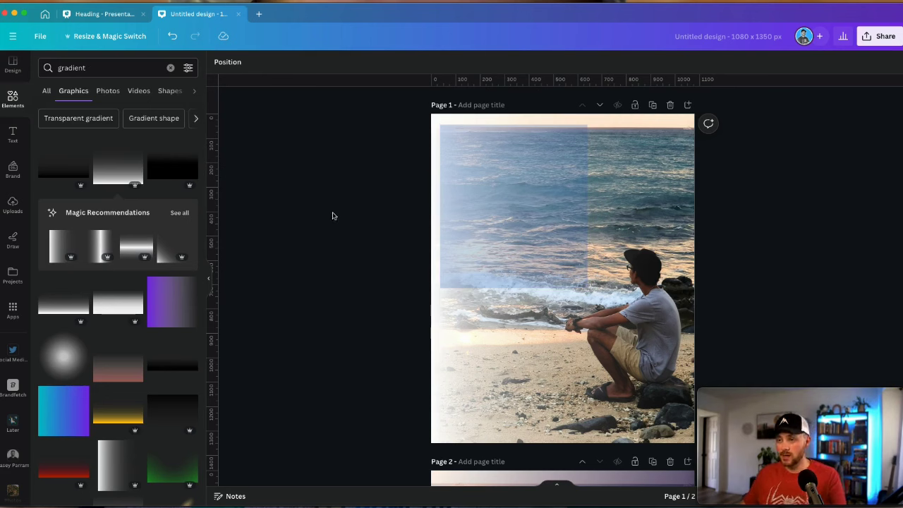
Add a text box reading 'YOU DON'T LOSE' at the top left and enlarge it
key("t")
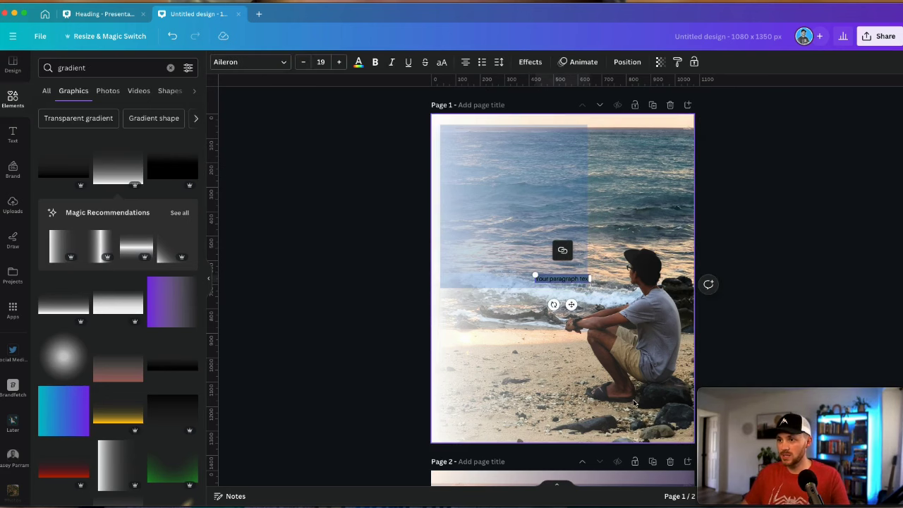
left_click_drag(571, 304, 559, 144)
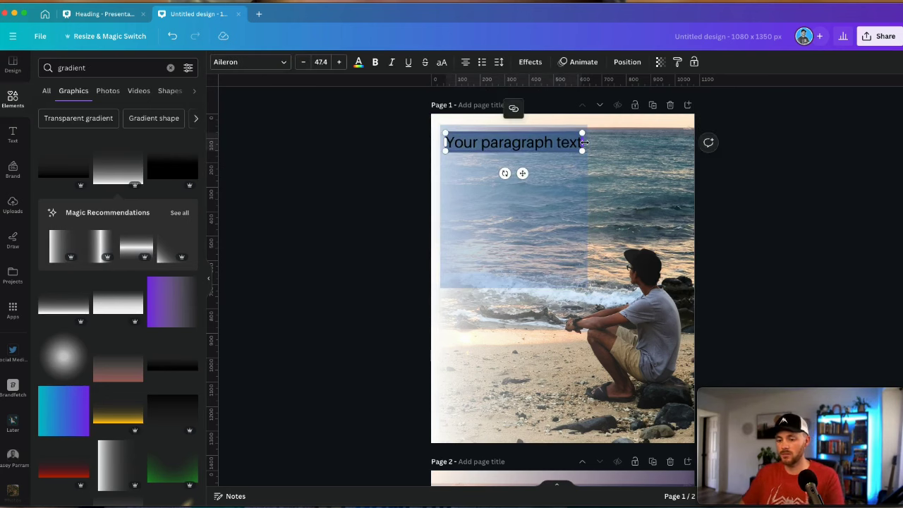
type("YOU DON'T")
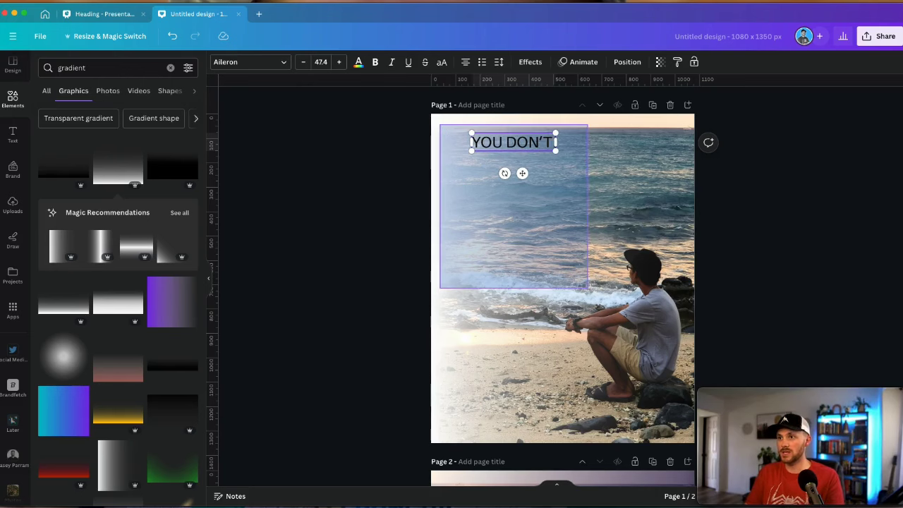
type(" LOSE")
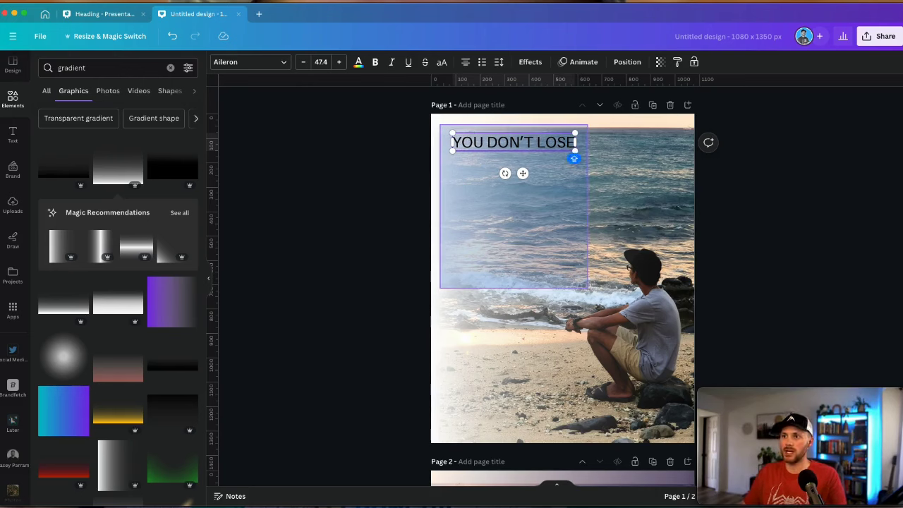
key("Escape")
key("Escape")
left_click(575, 142)
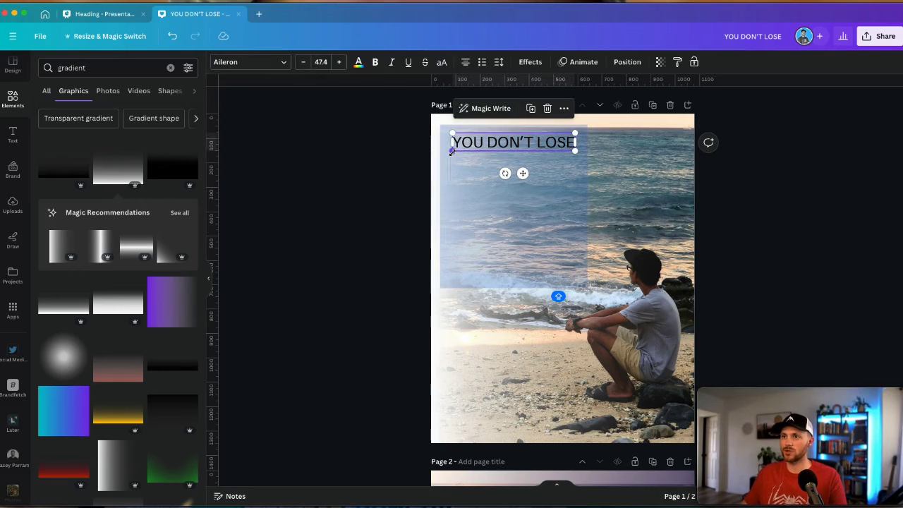
left_click_drag(452, 151, 495, 150)
left_click_drag(597, 150, 582, 150)
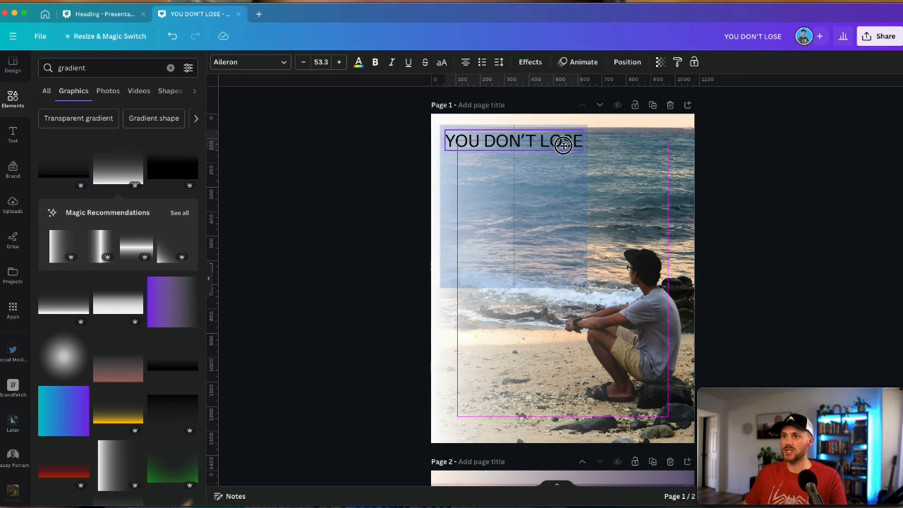
left_click(564, 158)
Make the 'YOU DON'T LOSE' headline bold and move it into place
left_click(511, 137)
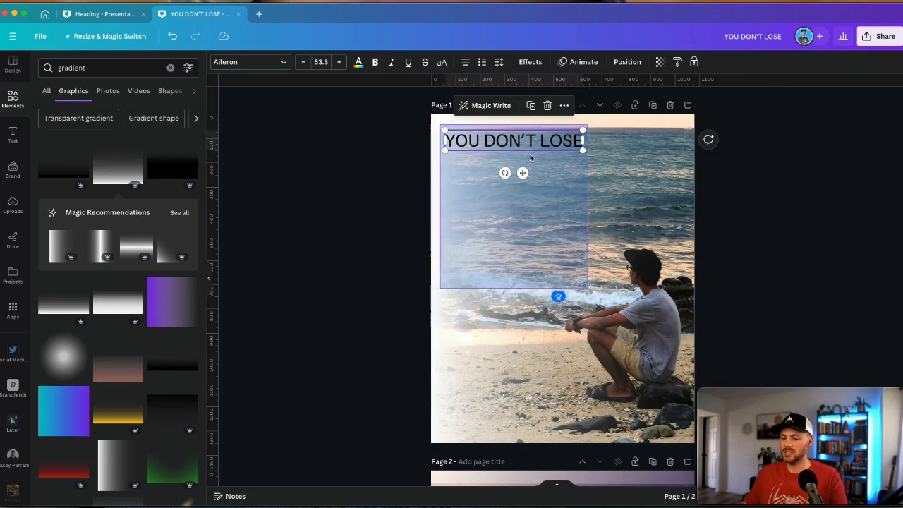
key("ctrl+b")
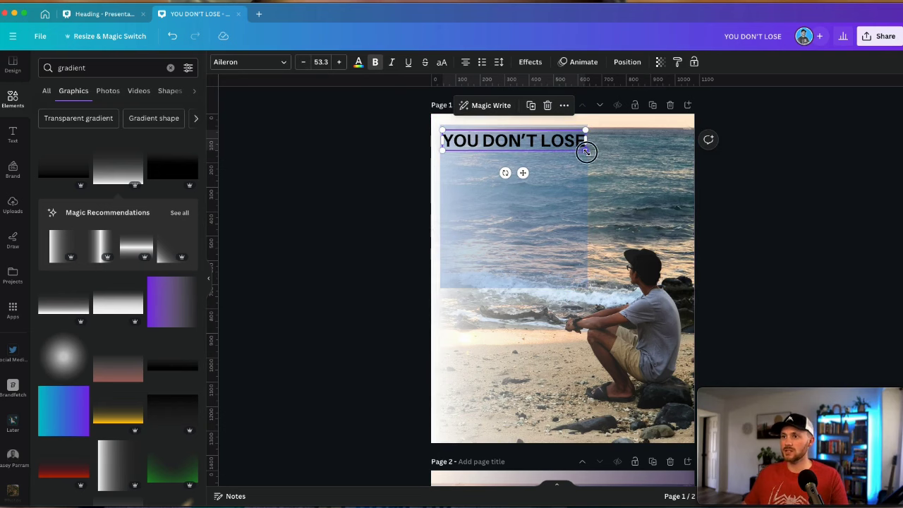
left_click_drag(565, 142, 567, 143)
left_click(567, 142)
left_click(567, 142)
Duplicate the headline into lines 'REAL FRIENDS.', 'YOU LOSE USERS.' and 'ARE NEVER LOST.'
key("ctrl+d")
key("Return")
type("REAL FRIENDS.")
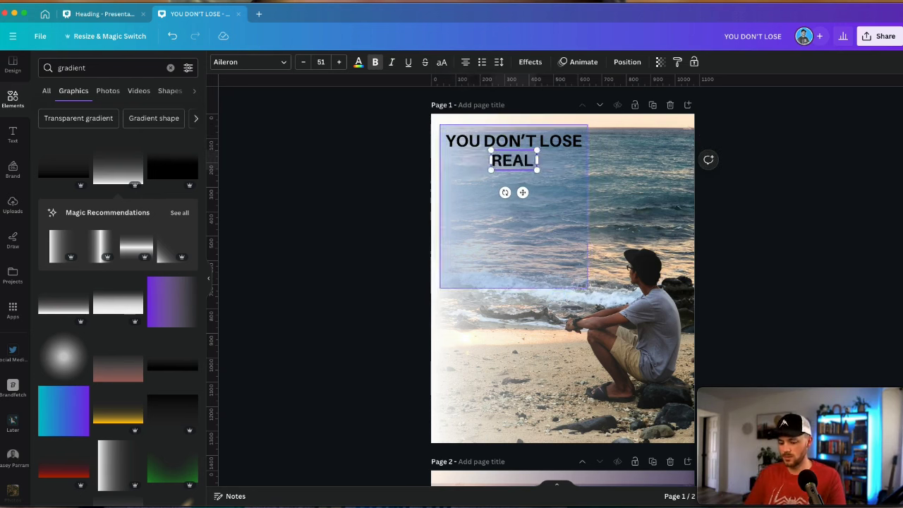
key("Escape")
left_click_drag(514, 162, 514, 185)
key("ctrl+d")
key("ctrl+d")
triple_click(513, 182)
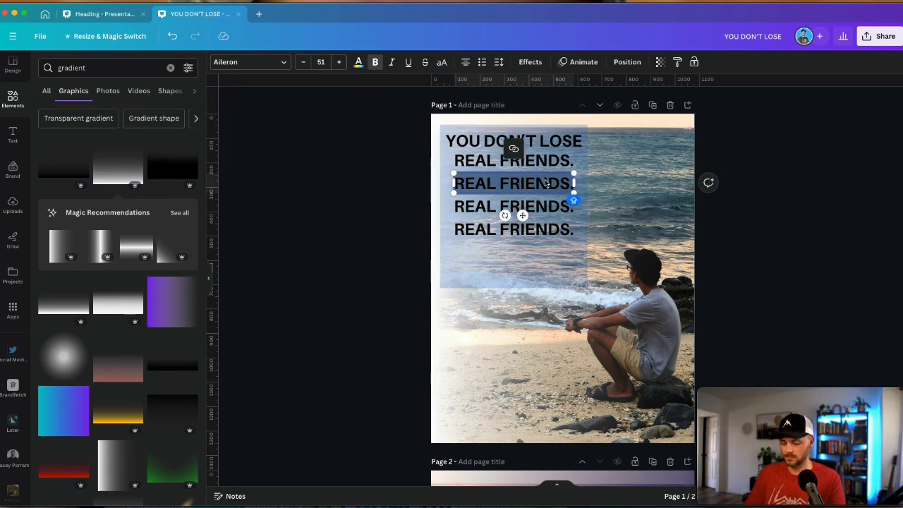
type("YOU LOSE USERS.")
left_click(513, 206)
triple_click(514, 229)
type("ARE NEVER LOST.")
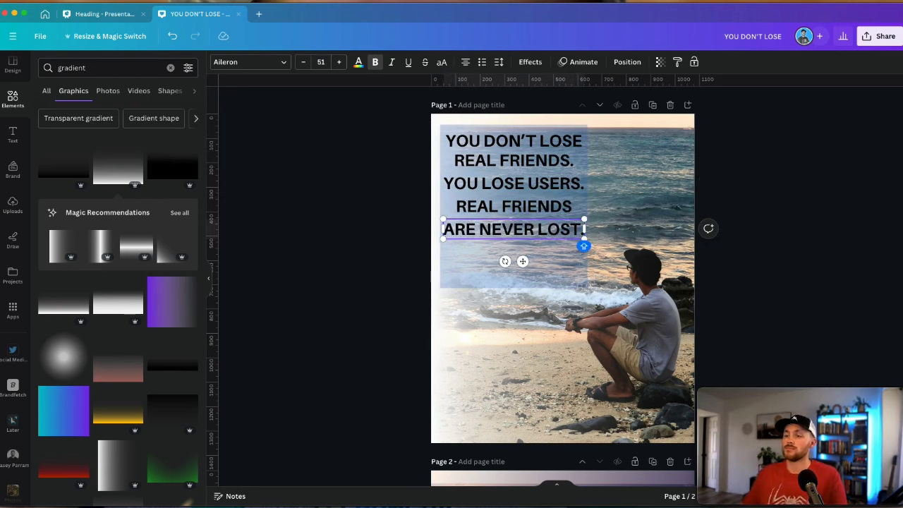
left_click(557, 296)
Scale up the quote lines, resize and reposition individual lines, then select all five
key("ctrl+a")
left_click_drag(587, 288, 601, 302)
left_click(520, 212)
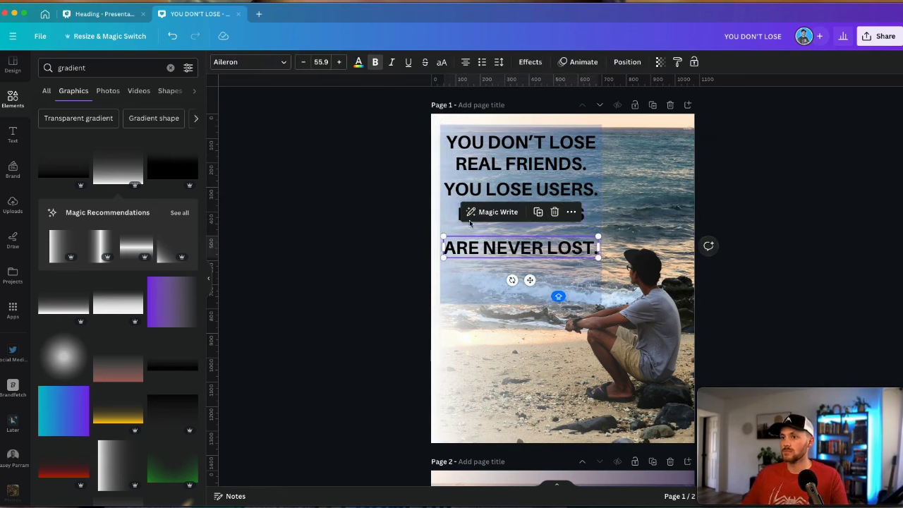
left_click_drag(452, 233, 487, 231)
left_click_drag(466, 189, 464, 201)
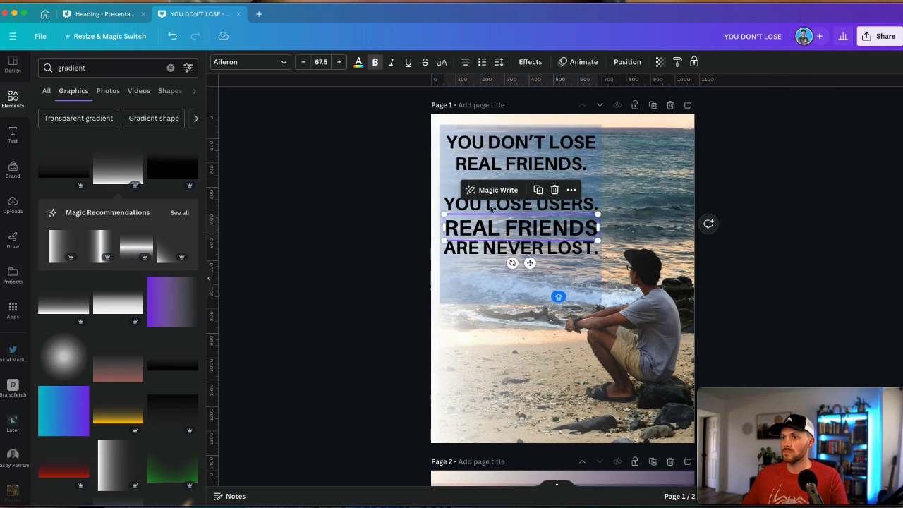
left_click(522, 164)
left_click_drag(548, 169, 549, 186)
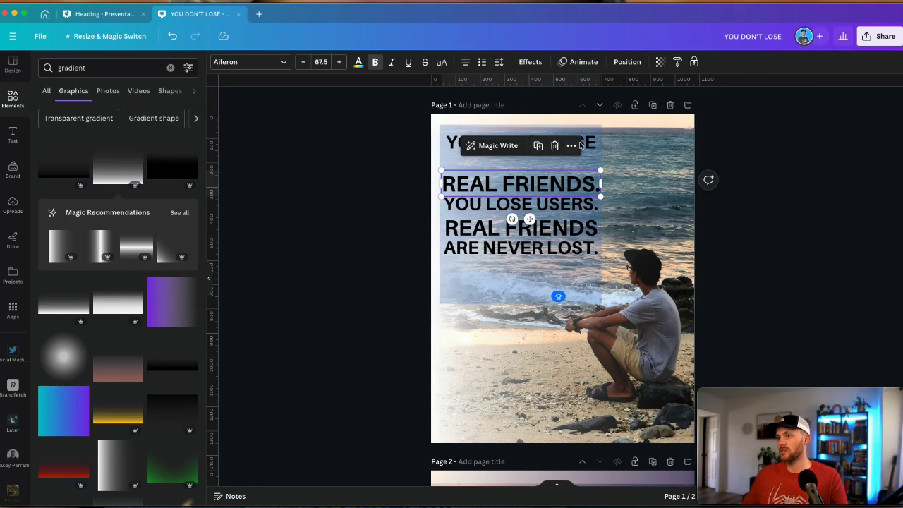
left_click_drag(591, 145, 593, 160)
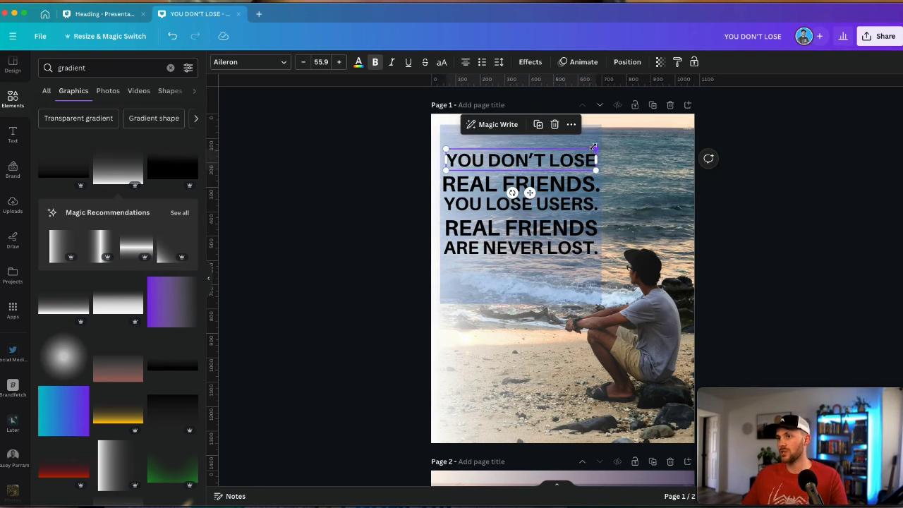
left_click(523, 125)
left_click_drag(373, 142, 546, 265)
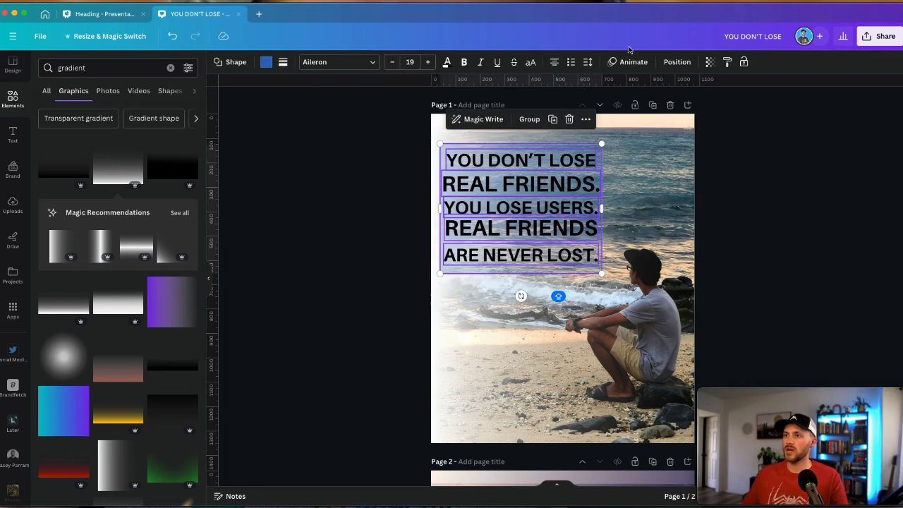
Use Arrange > Tidy up to space the five lines evenly, then nudge 'ARE NEVER LOST.'
left_click(676, 61)
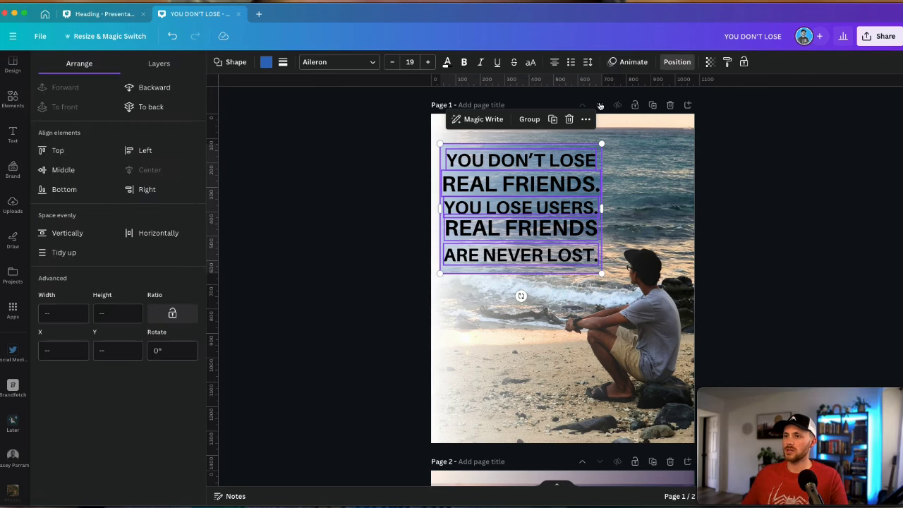
left_click(81, 257)
left_click(365, 260)
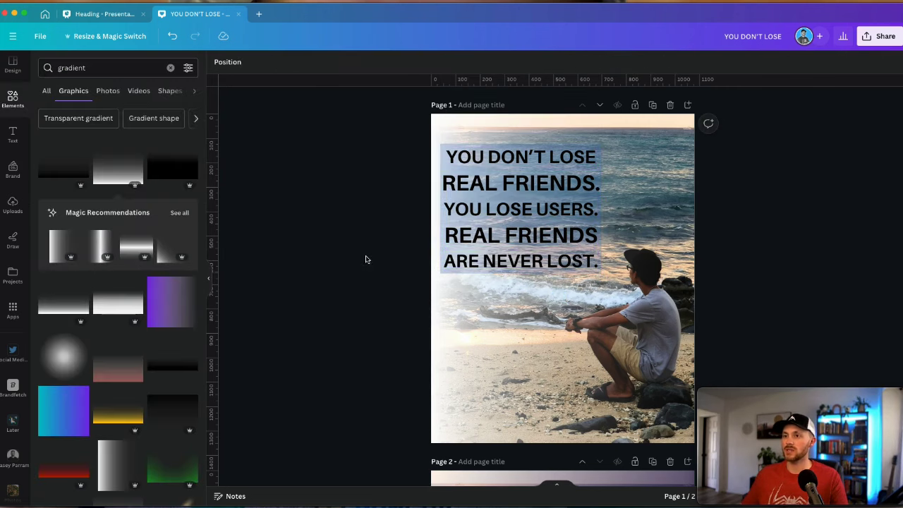
left_click(444, 146)
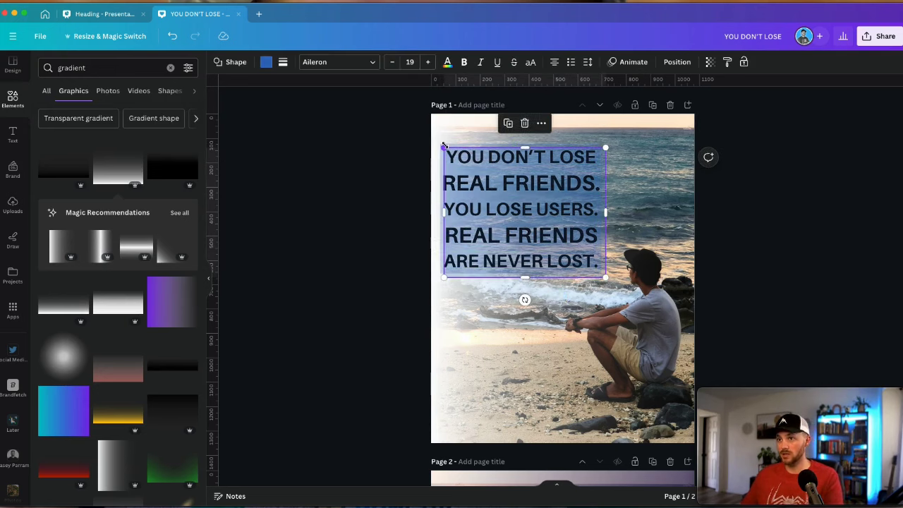
left_click(521, 253)
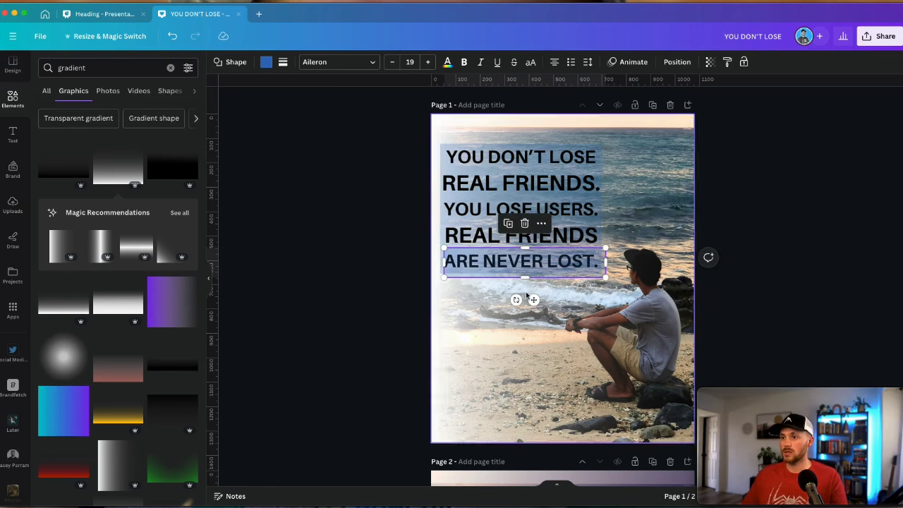
left_click_drag(534, 300, 530, 299)
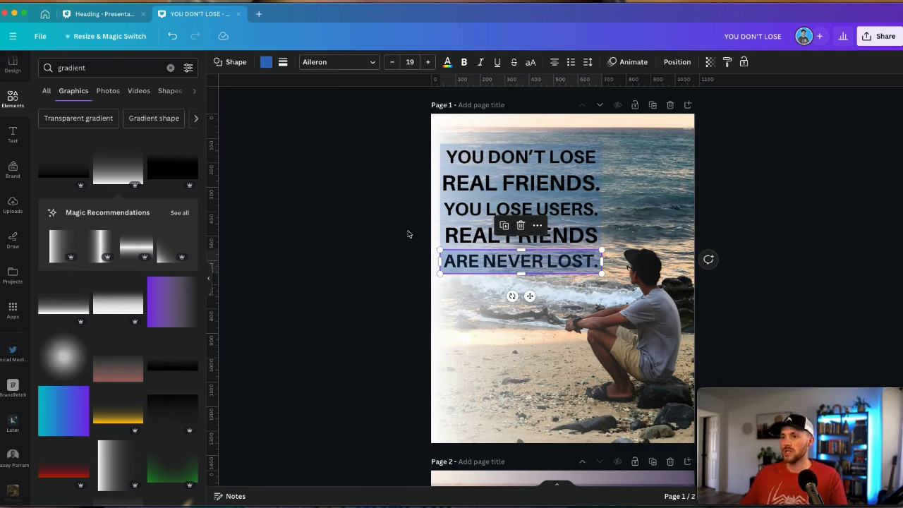
Paste 'ARE NEVER LOST.' onto the blue bar and turn its text white
left_click(710, 63)
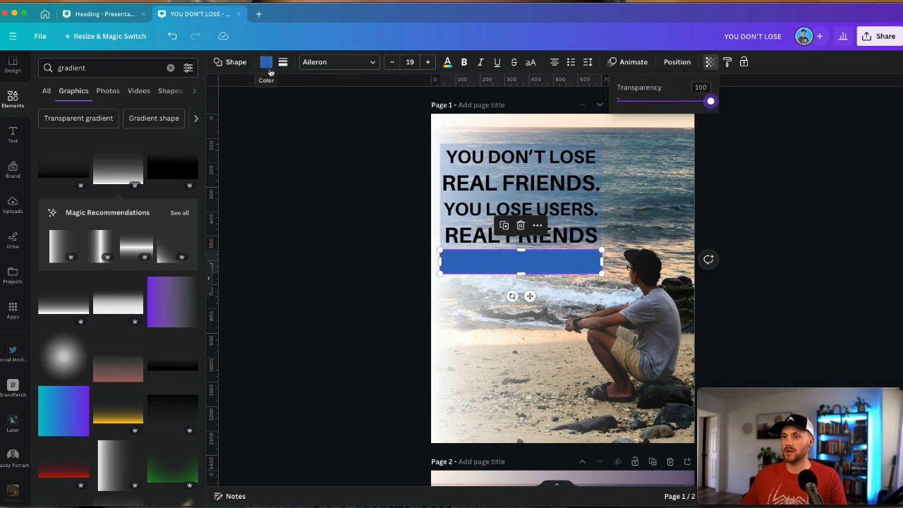
left_click(350, 258)
left_click(351, 258)
left_click(503, 270)
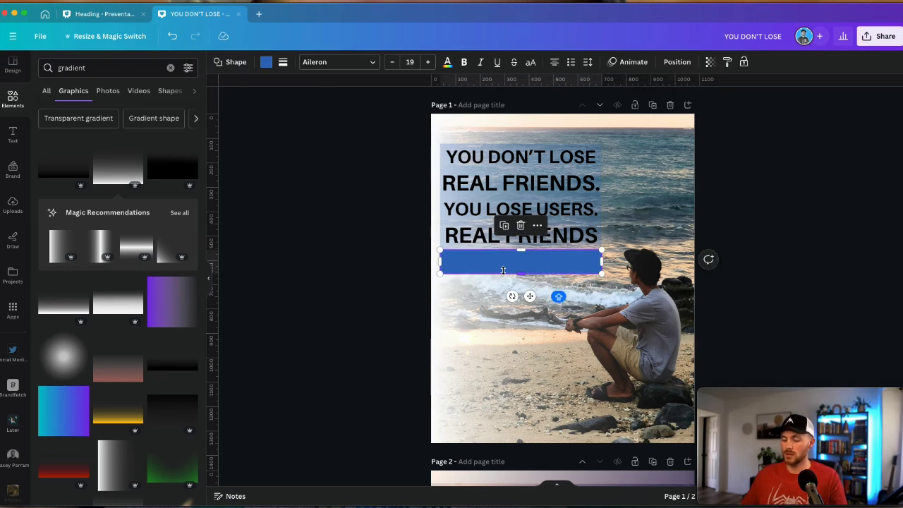
type("ARE NEVER LOST.")
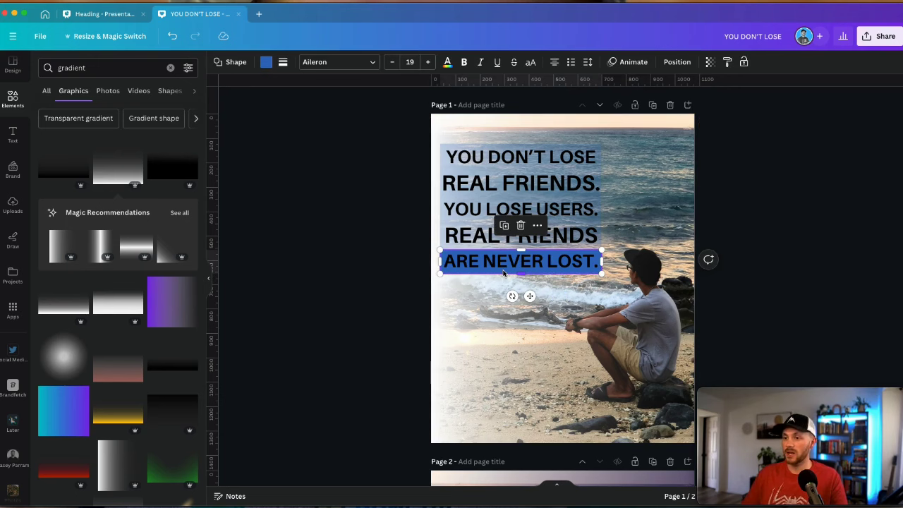
double_click(503, 274)
left_click(359, 62)
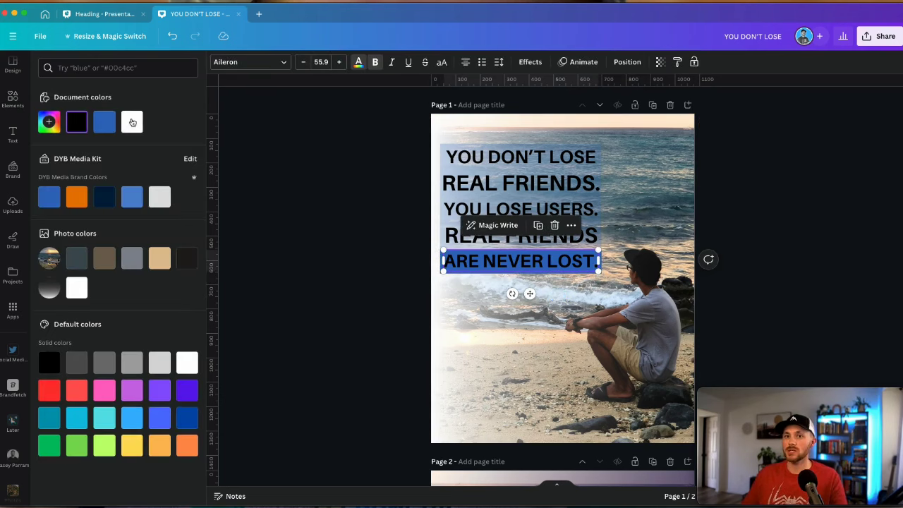
left_click(132, 122)
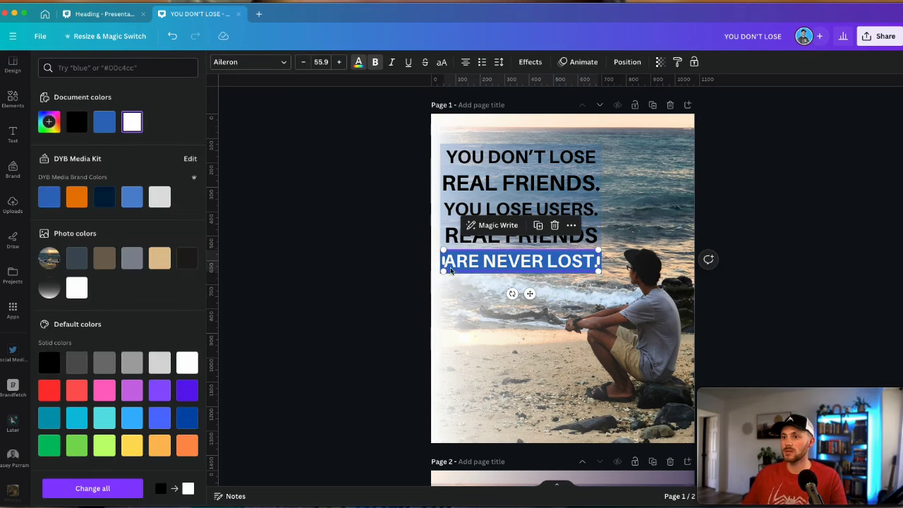
left_click(450, 272)
double_click(452, 274)
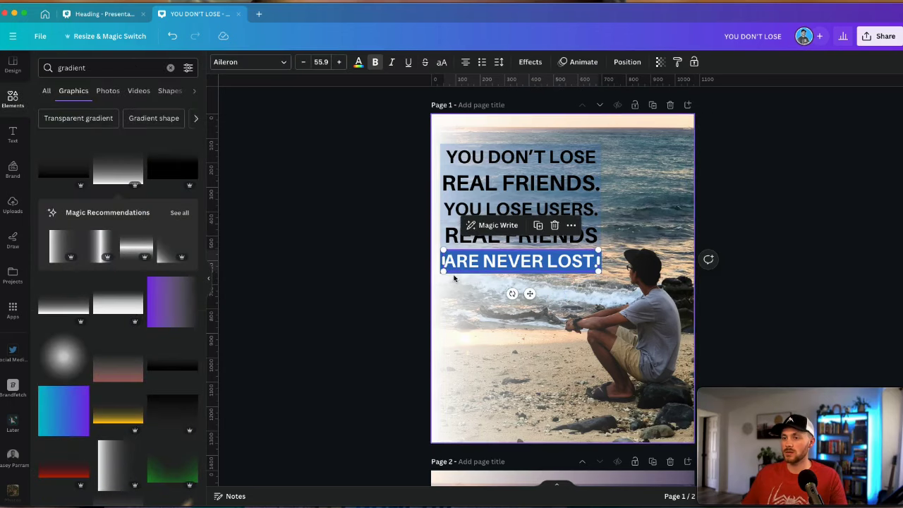
scroll(454, 278, "up", 5)
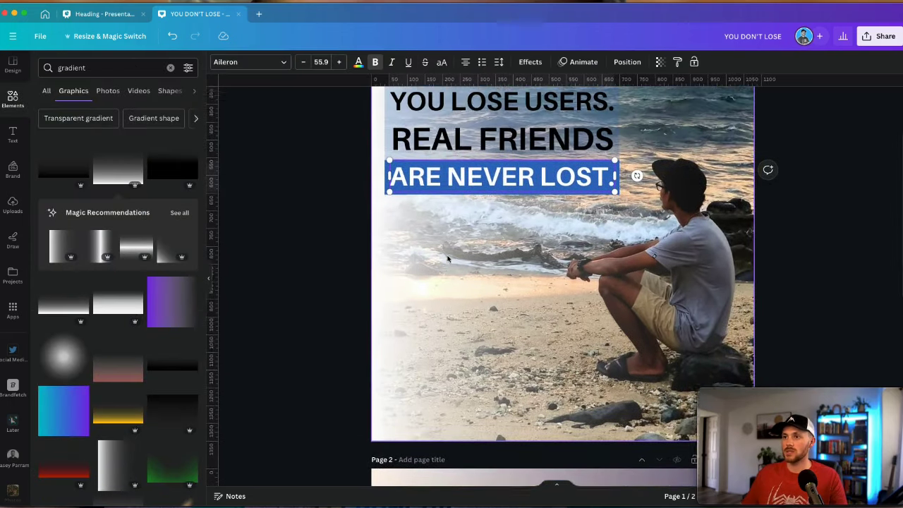
scroll(447, 260, "up", 3)
Duplicate the blue bar from the Layers list, move it over 'REAL FRIENDS.' and send it behind the text
left_click(627, 62)
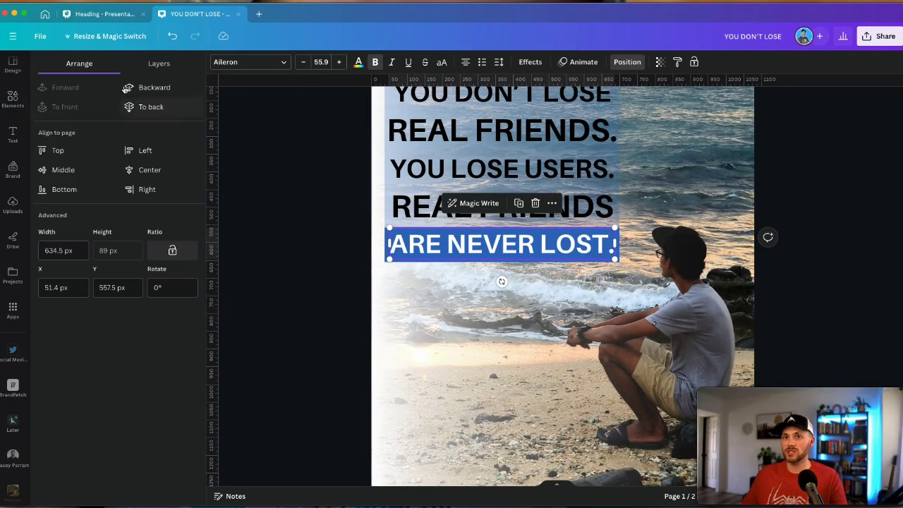
left_click(159, 62)
left_click(118, 156)
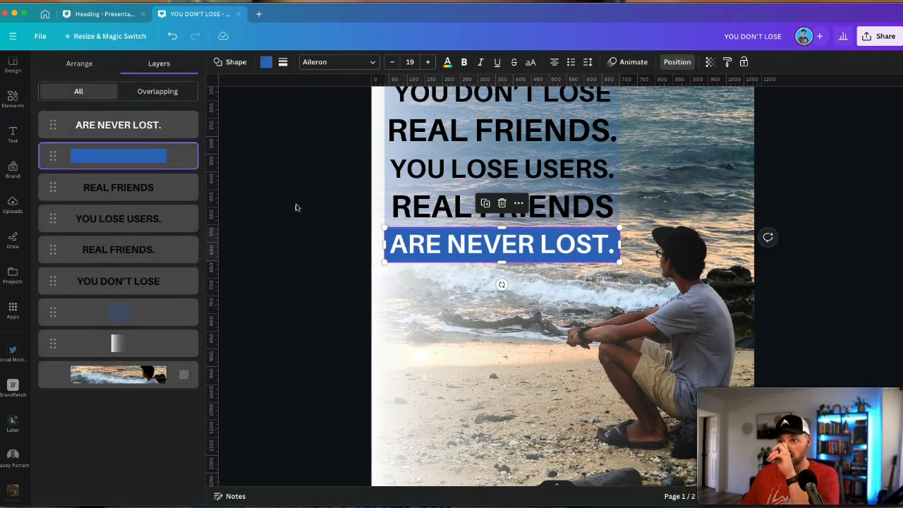
key("super+bracketright")
scroll(452, 282, "up", 2)
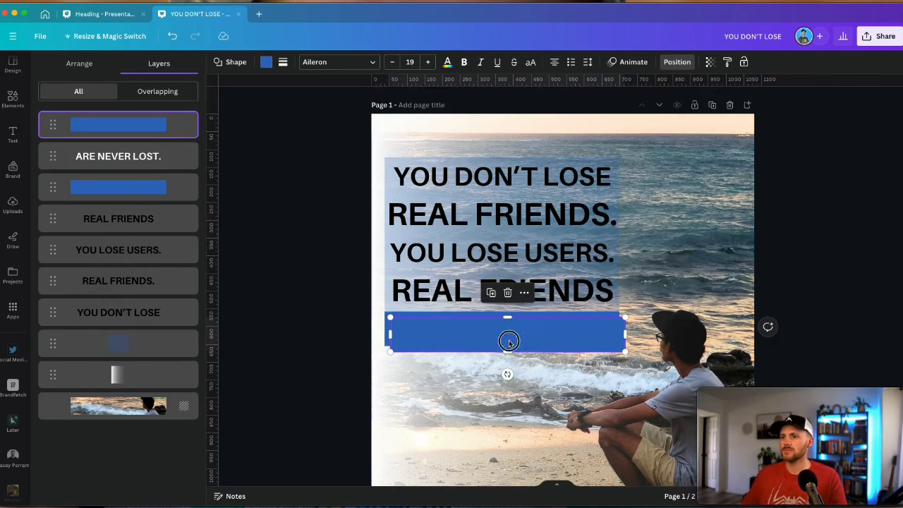
left_click_drag(508, 339, 503, 215)
key("super+bracketleft")
left_click(501, 329)
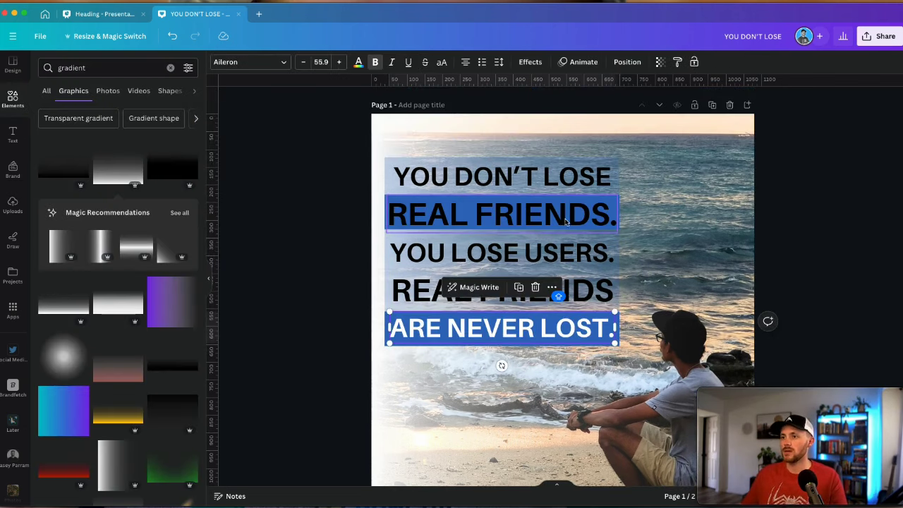
left_click(423, 214)
left_click(316, 226)
Open the Page 1 beach photo's crop and leave it unchanged
scroll(293, 217, "down", 5)
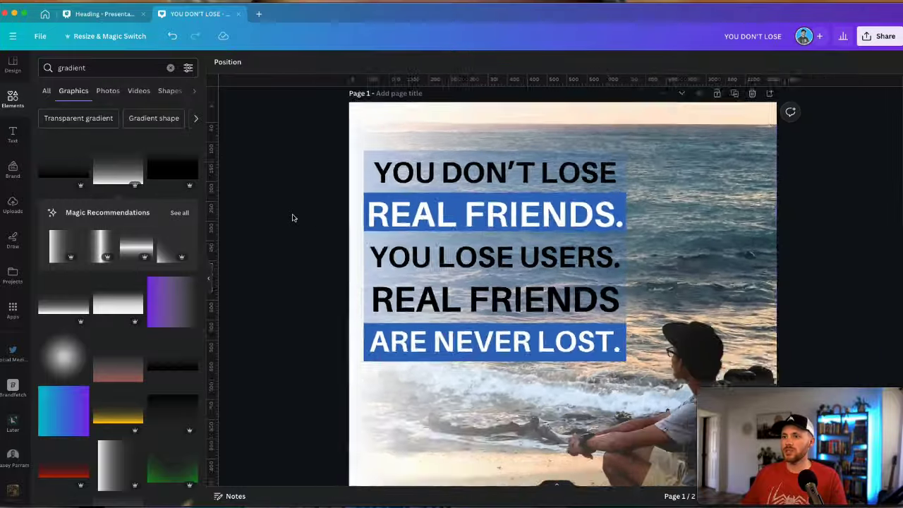
scroll(562, 261, "up", 1)
left_click(607, 310)
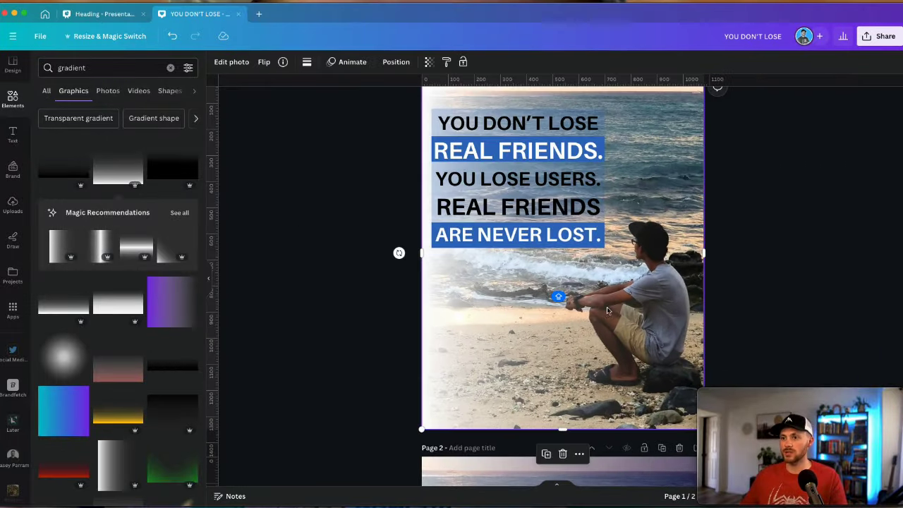
double_click(511, 305)
left_click(355, 315)
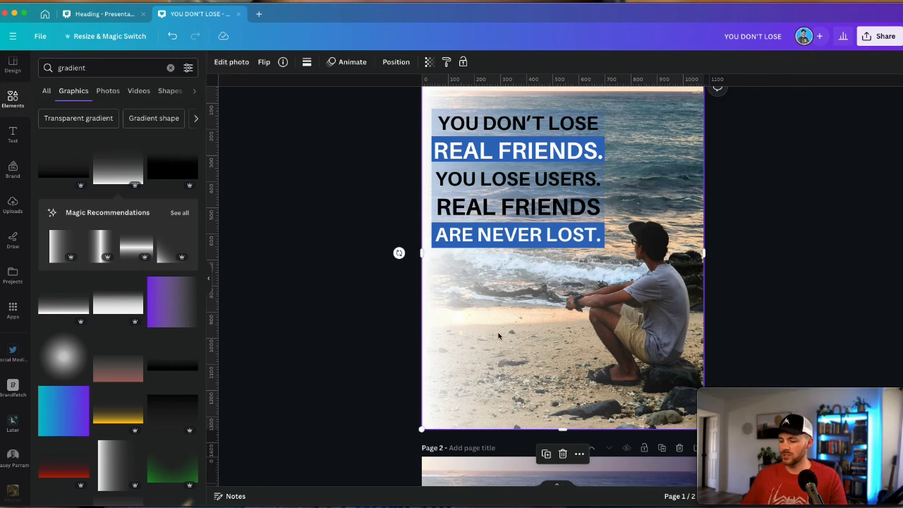
Add a white gradient, rotate it upright, and stretch it full height down the page's left side
left_click(117, 304)
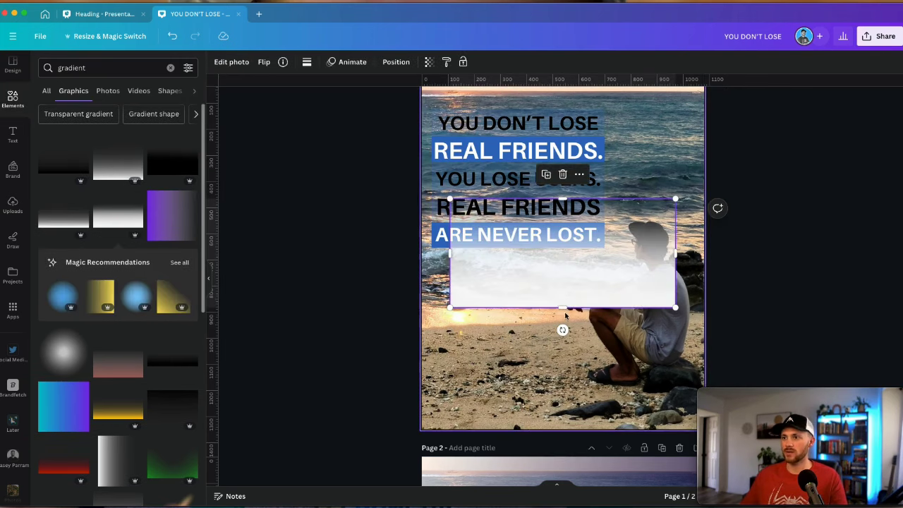
left_click_drag(564, 330, 438, 257)
left_click_drag(566, 274, 490, 221)
scroll(565, 326, "up", 2)
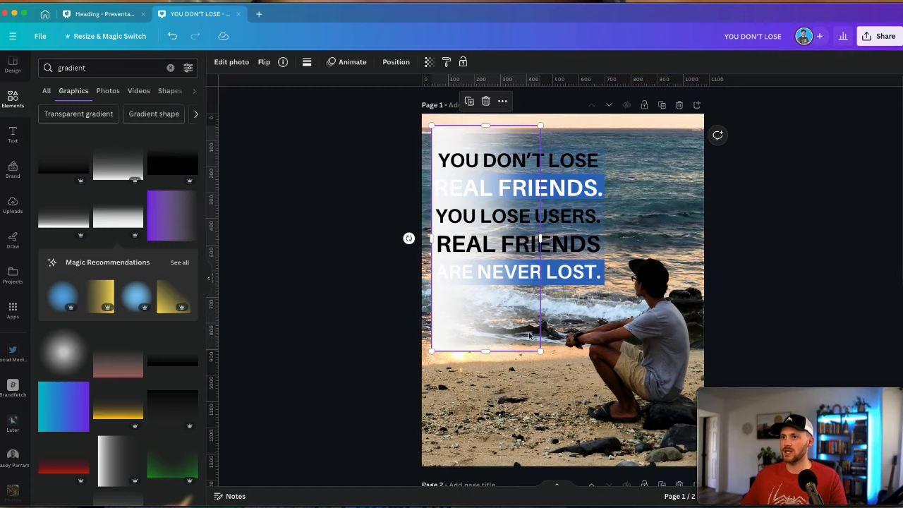
left_click_drag(508, 308, 498, 313)
left_click_drag(531, 339, 593, 465)
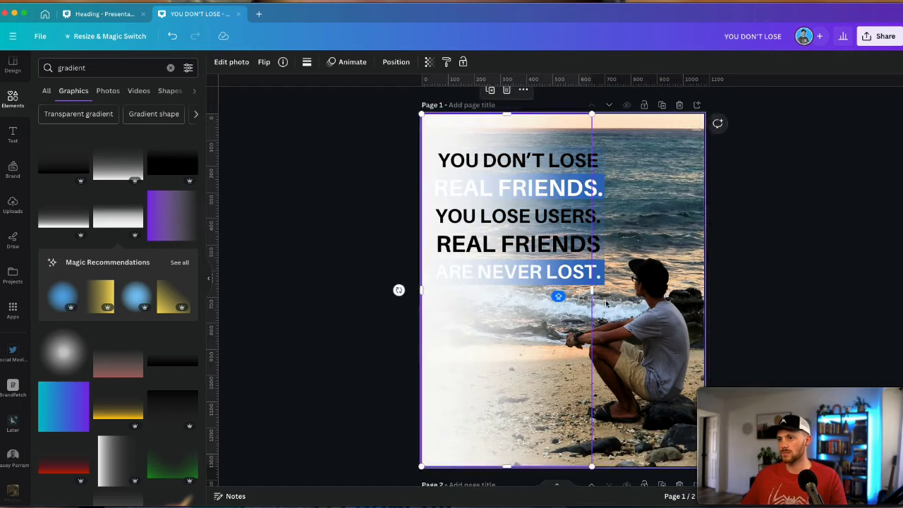
key("Escape")
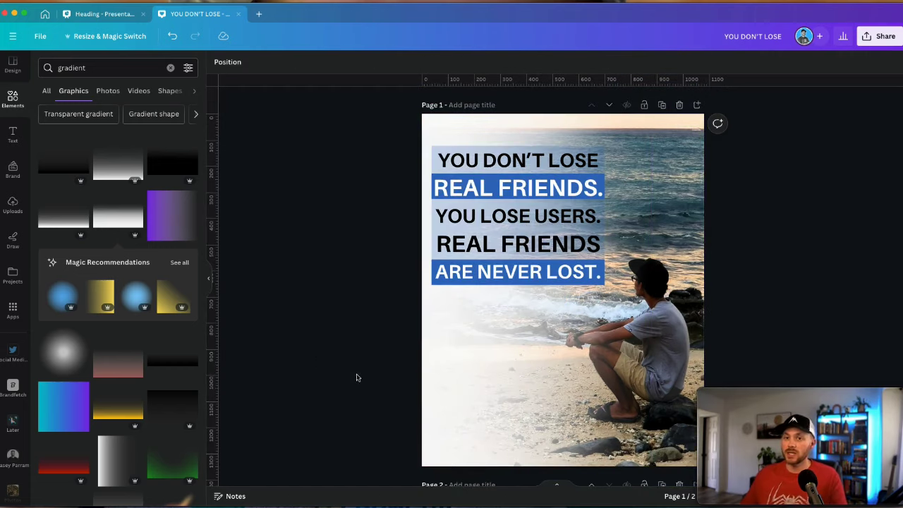
Search Elements for 'LOGO' and add the Flutter logo to page 1
left_click(63, 67)
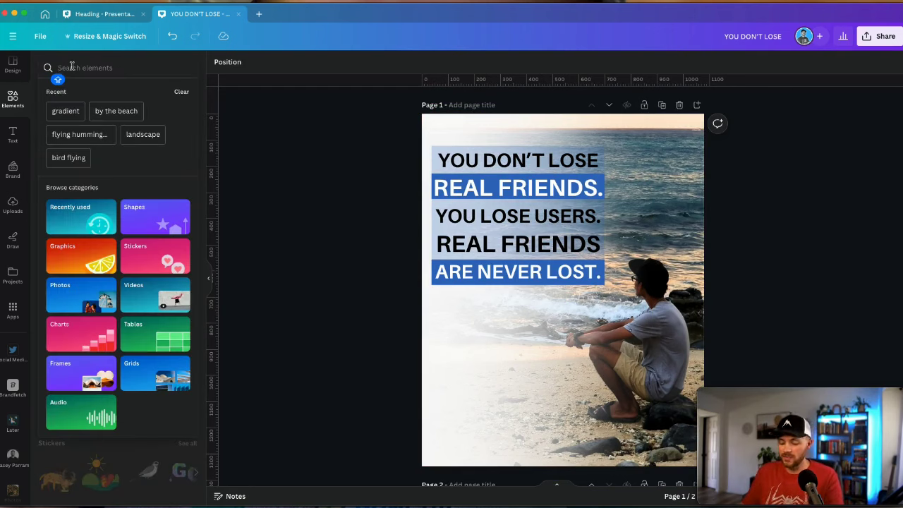
type("LOGO")
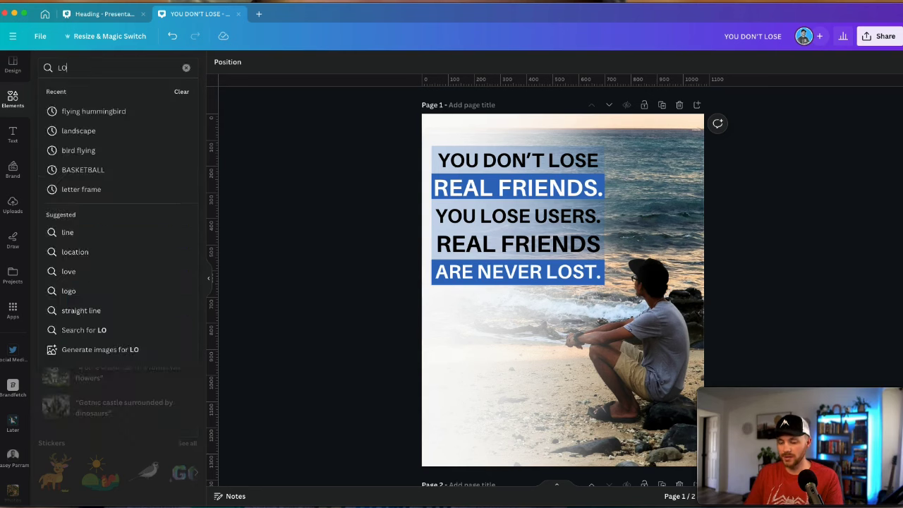
key("Return")
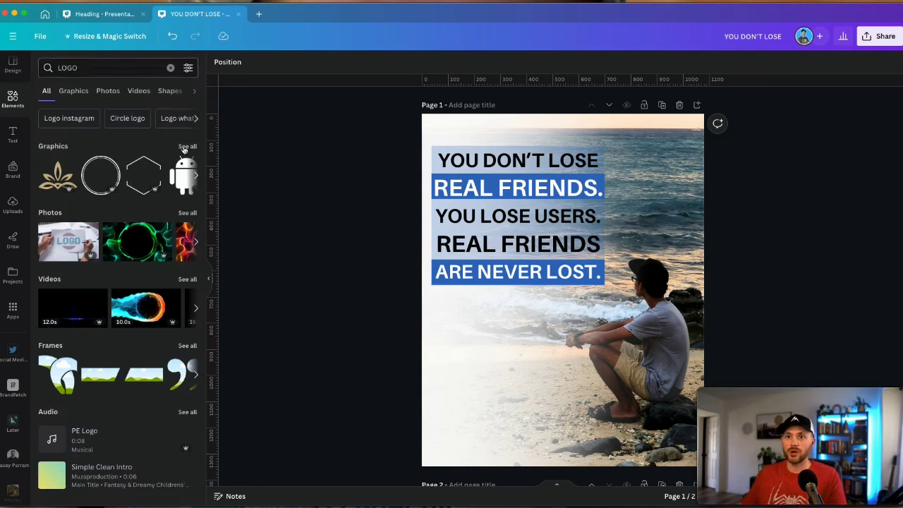
left_click(187, 146)
scroll(135, 230, "down", 3)
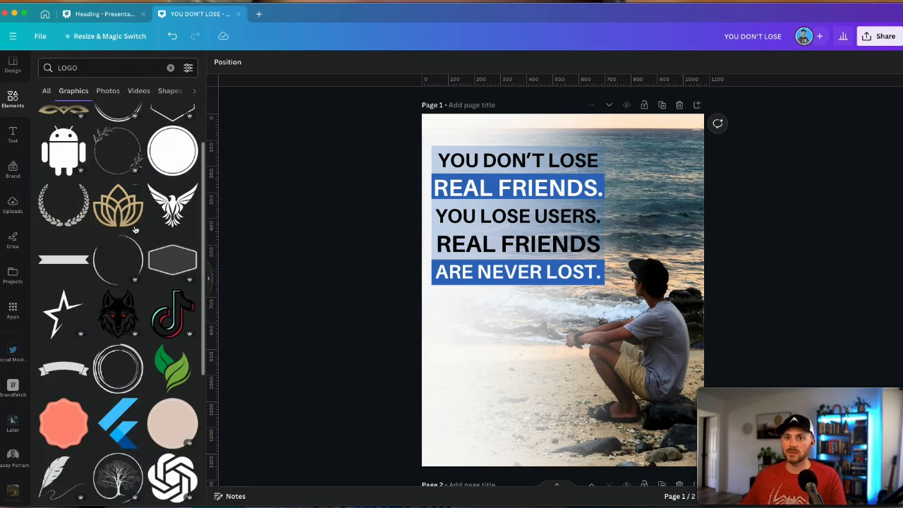
scroll(135, 230, "down", 4)
left_click(118, 219)
Shrink the Flutter logo under the quote and paste the social handle text beneath it
left_click_drag(613, 256, 518, 306)
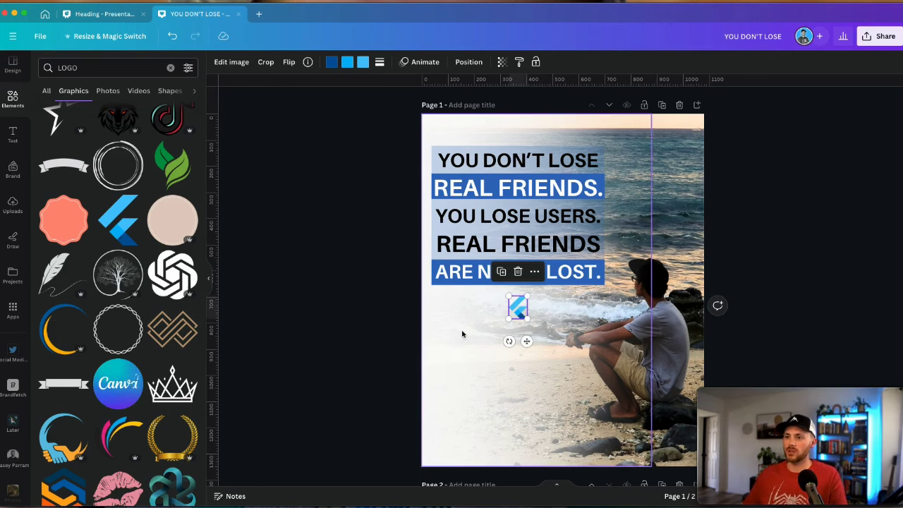
left_click(367, 317)
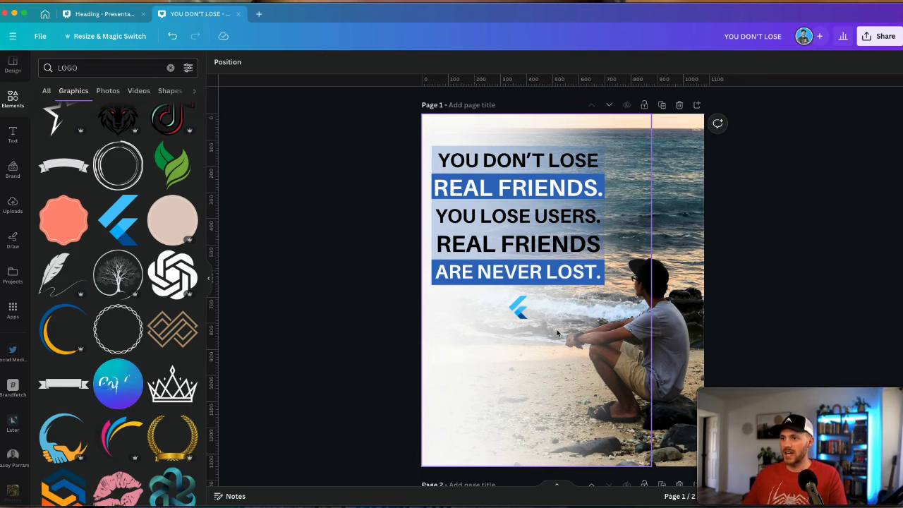
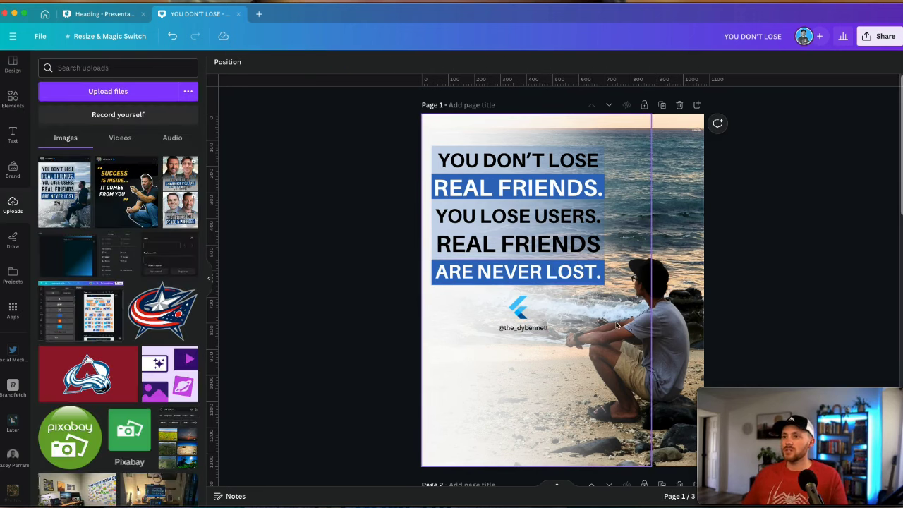
Try Norwester on all five quote lines, then undo that font change
scroll(614, 321, "down", 5)
scroll(618, 325, "down", 1)
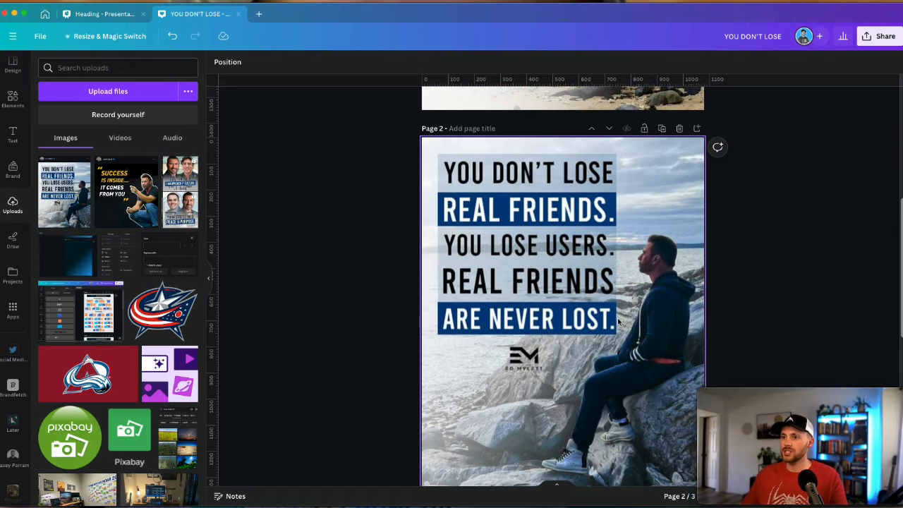
scroll(618, 322, "up", 6)
left_click_drag(415, 148, 596, 299)
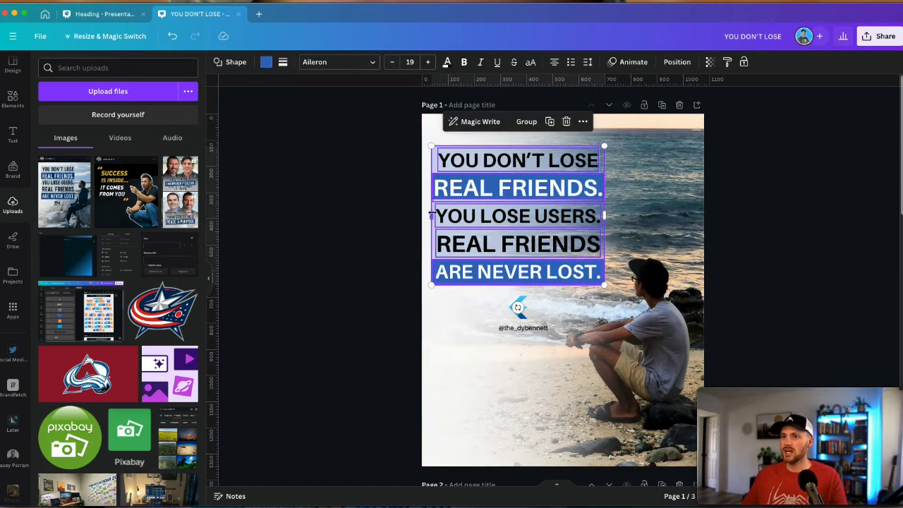
left_click(328, 62)
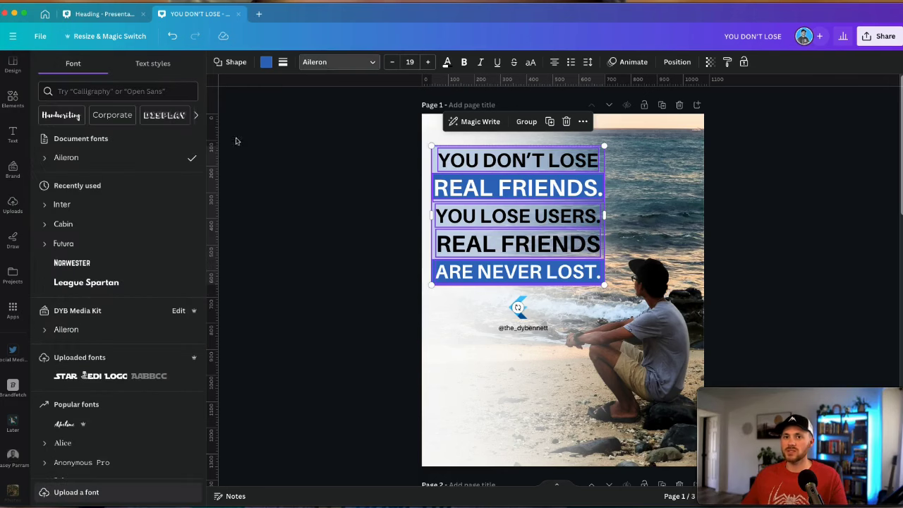
left_click(84, 263)
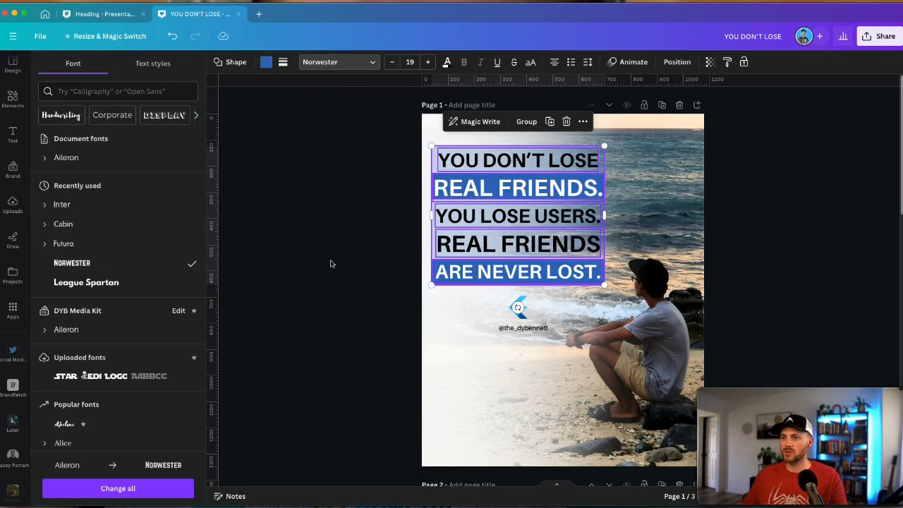
key("ctrl+z")
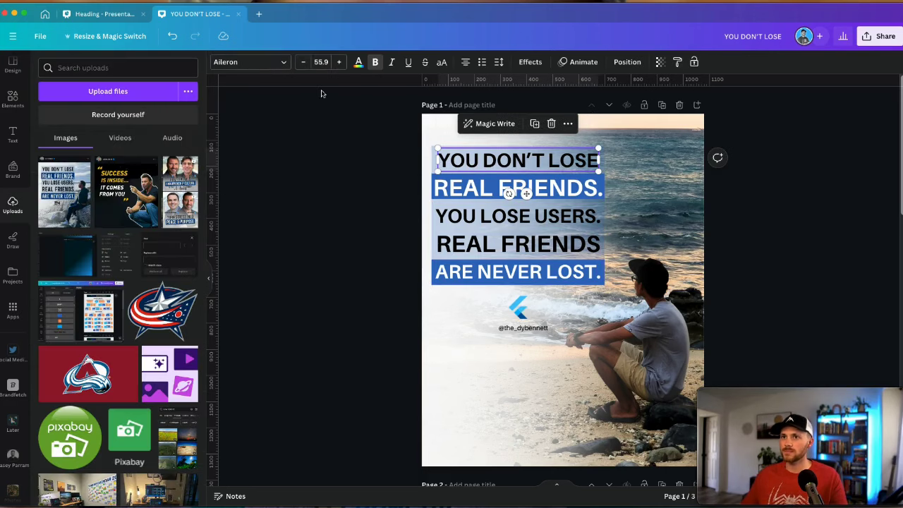
Set only YOU DON'T LOSE in Norwester and widen it to span the quote (size 75.8)
left_click(248, 62)
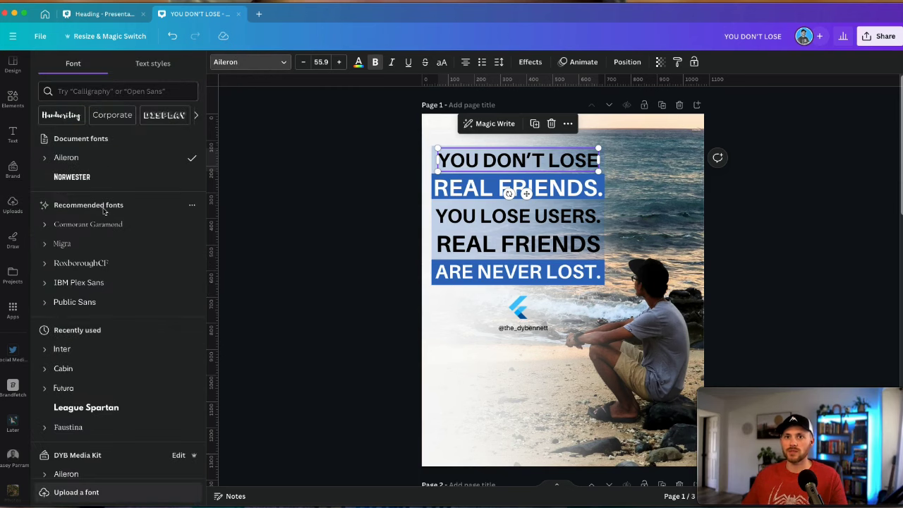
left_click(125, 178)
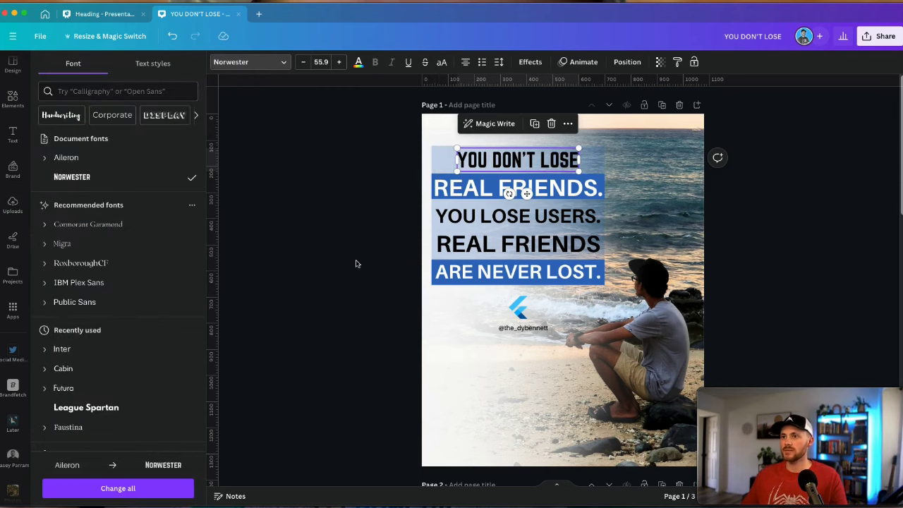
scroll(356, 264, "down", 5)
scroll(357, 263, "up", 5)
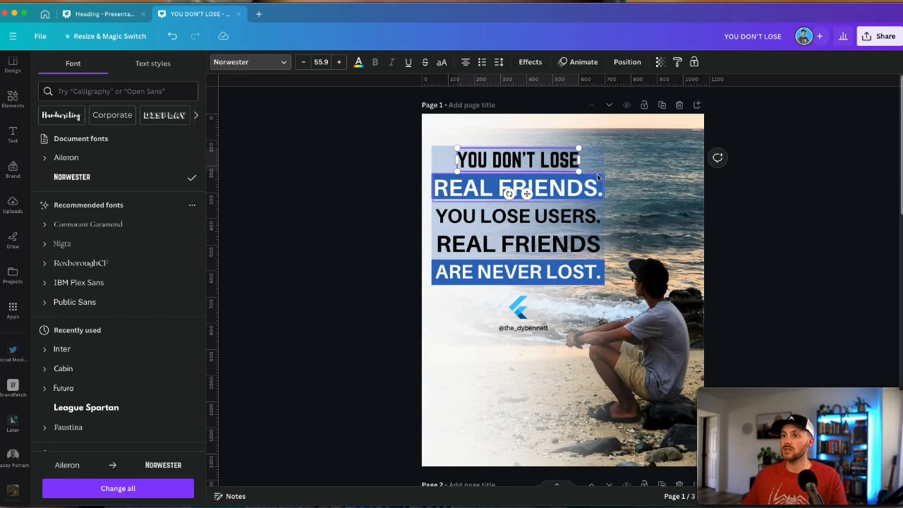
left_click_drag(578, 148, 601, 144)
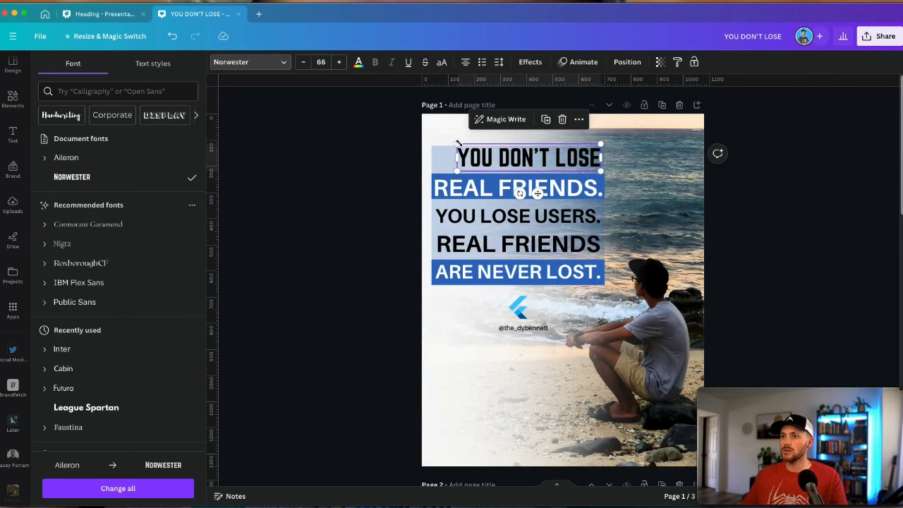
left_click_drag(459, 144, 434, 137)
left_click(406, 180)
left_click(470, 172)
left_click(375, 183)
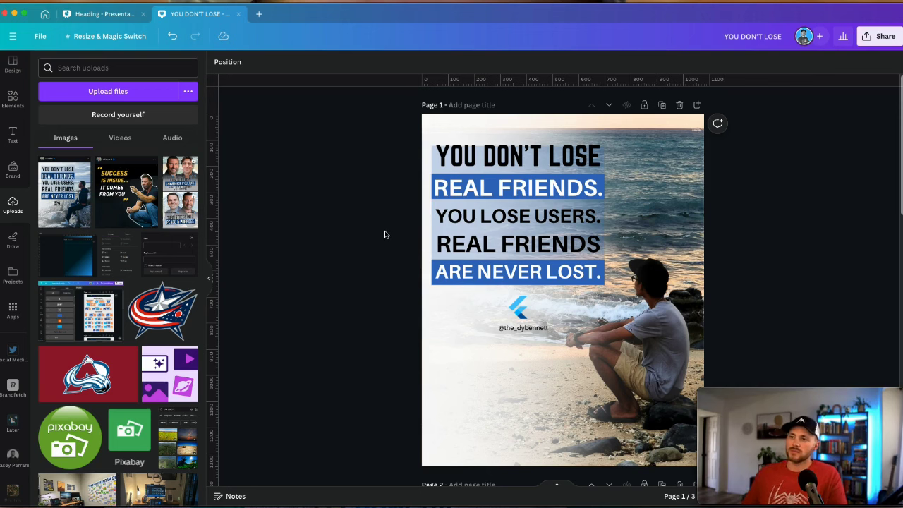
scroll(385, 234, "down", 6)
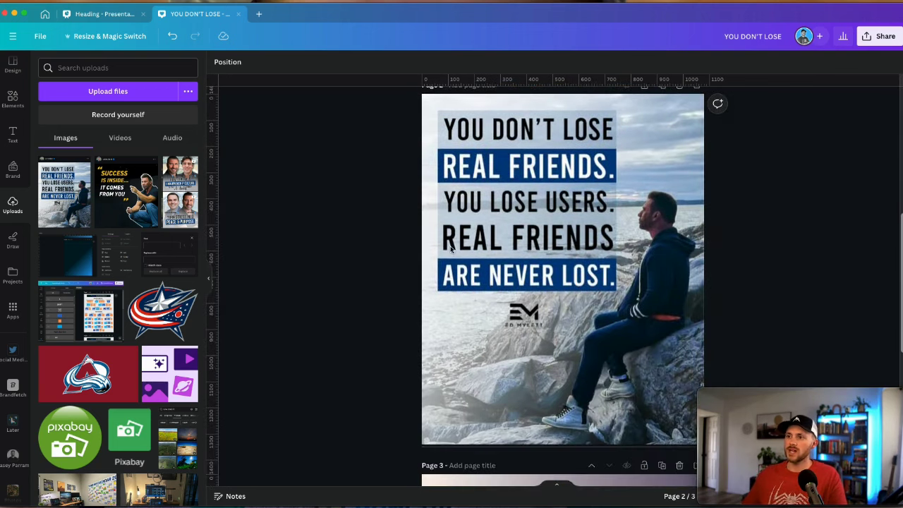
In the Heading presentation, nudge the Success is inside post on page 6 slightly upward
scroll(452, 248, "up", 6)
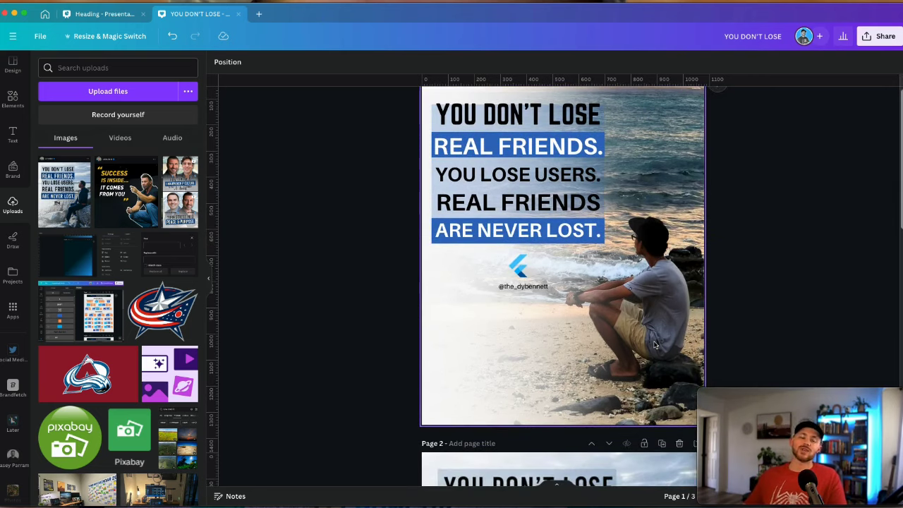
scroll(654, 344, "up", 1)
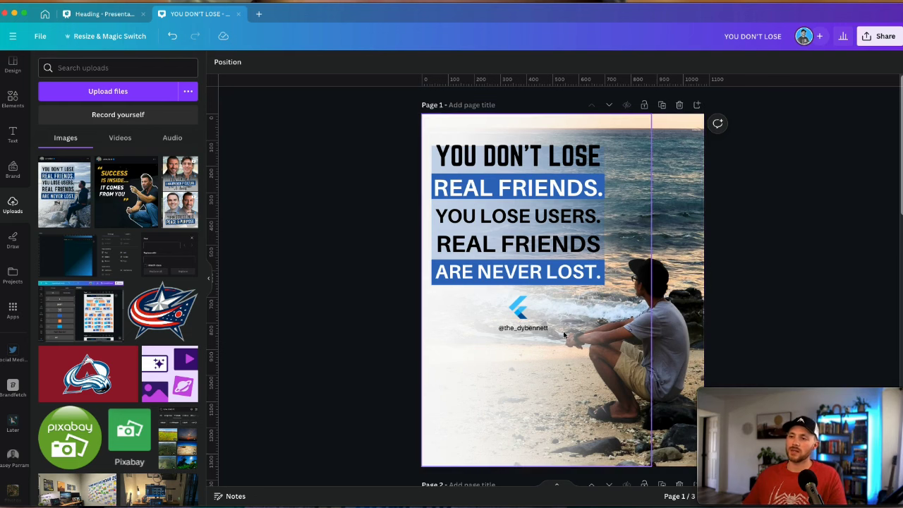
scroll(667, 348, "down", 3)
scroll(666, 347, "down", 3)
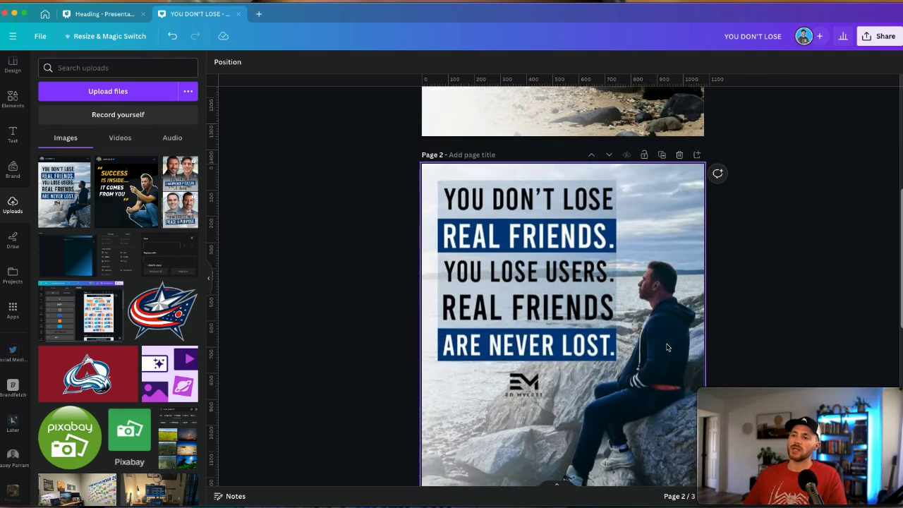
scroll(675, 320, "up", 6)
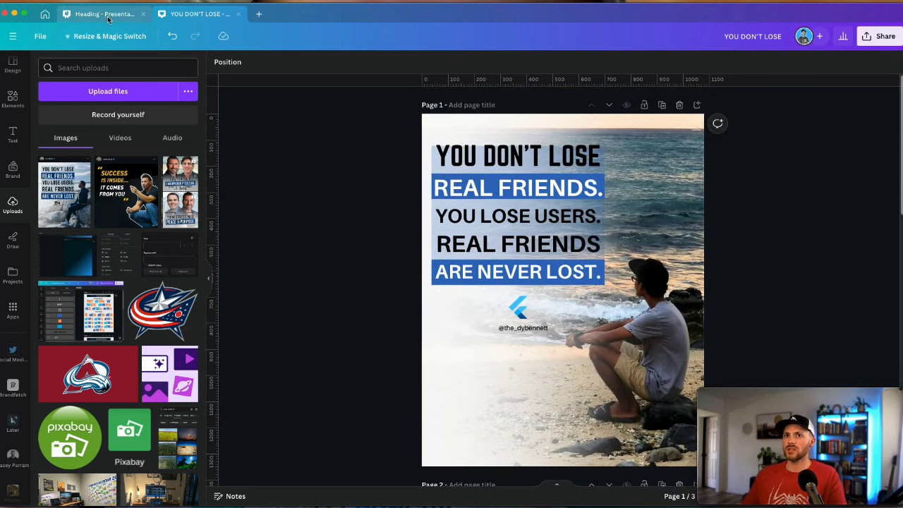
left_click(105, 14)
left_click(713, 294)
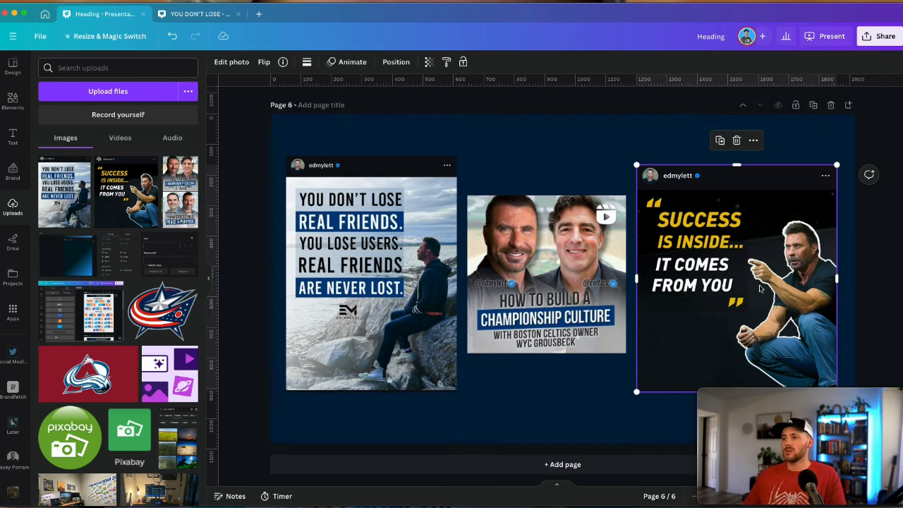
left_click_drag(760, 288, 758, 272)
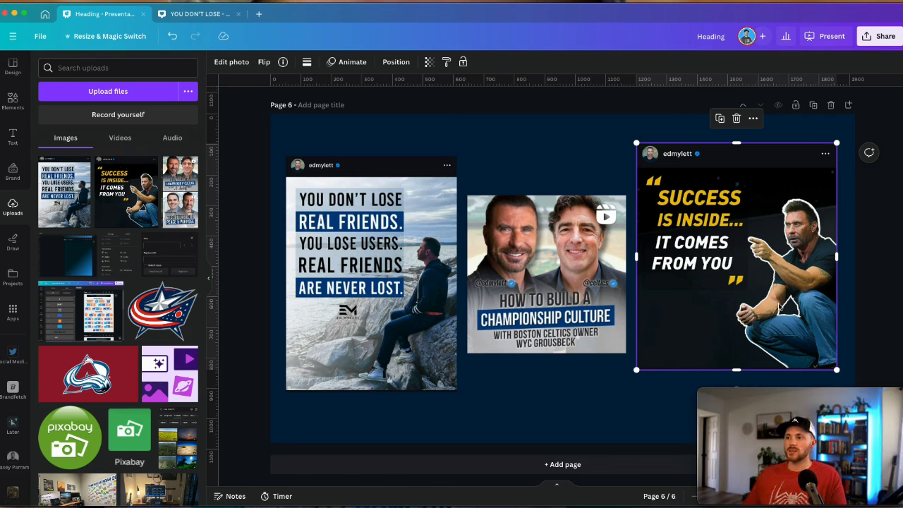
Back in the YOU DON'T LOSE design, make page 2's background black
key("ctrl+Tab")
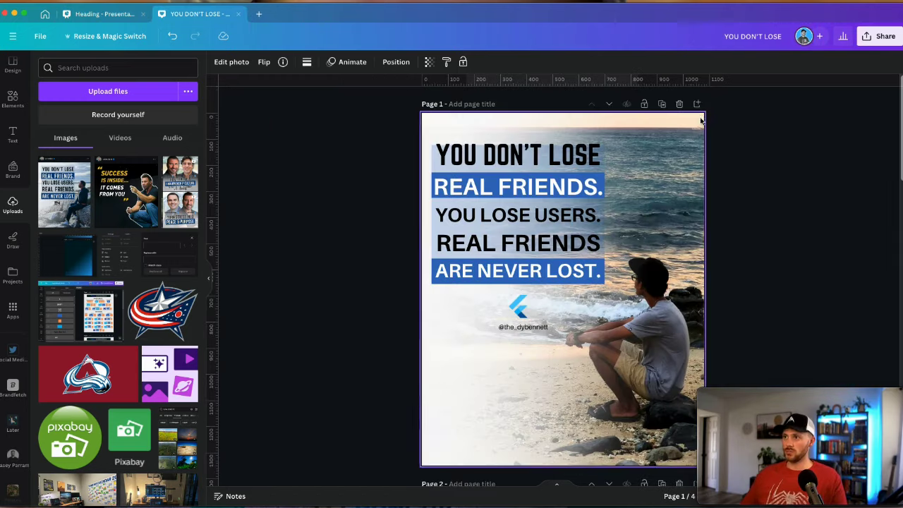
scroll(499, 222, "down", 10)
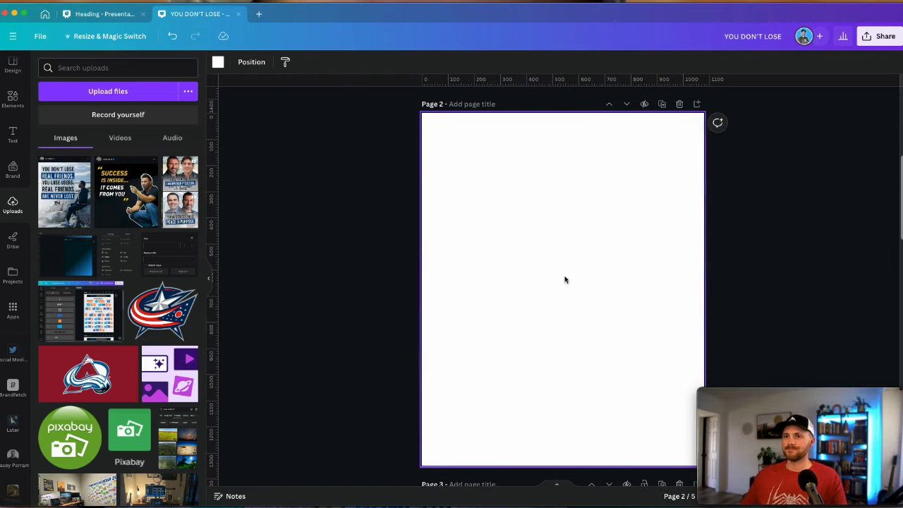
left_click(218, 62)
left_click(77, 123)
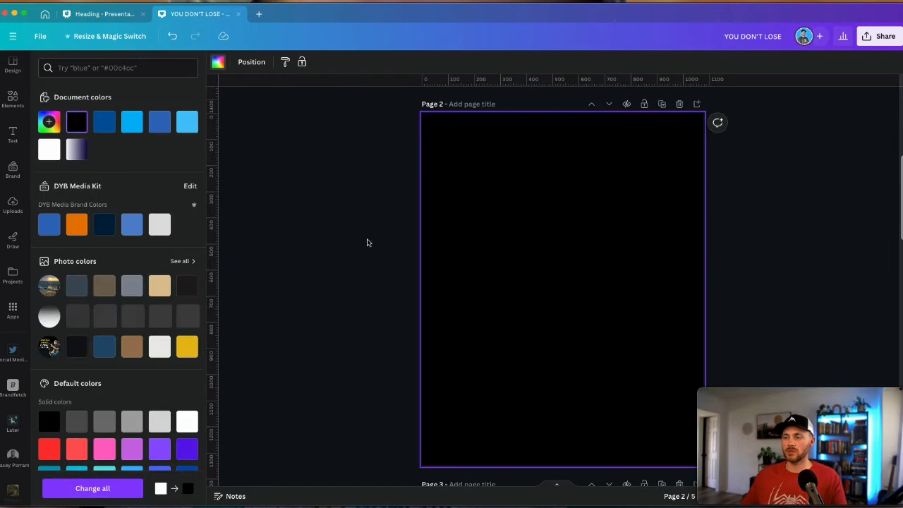
left_click(382, 254)
Set the image on page 3 as that page's background
scroll(382, 254, "down", 4)
right_click(528, 317)
left_click(589, 466)
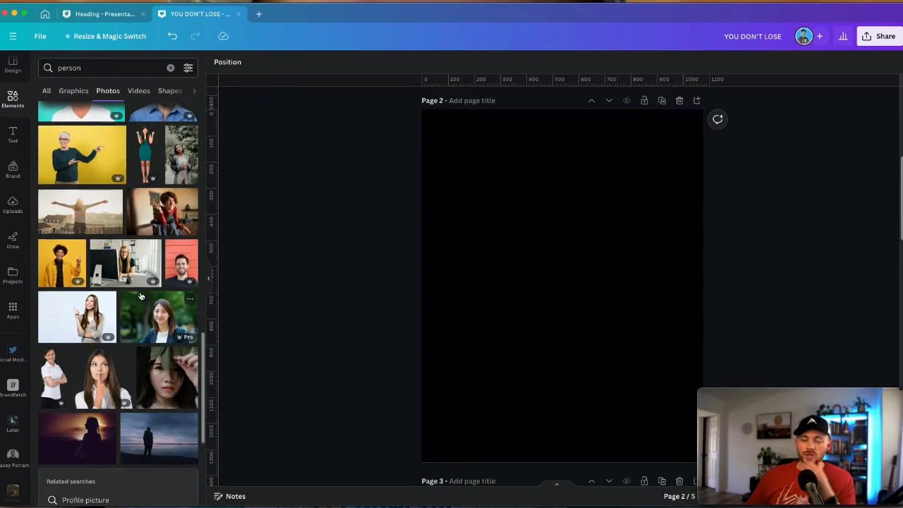
Add the yellow-jacket man photo to page 2, remove its background, and enlarge it lower down
scroll(90, 316, "up", 3)
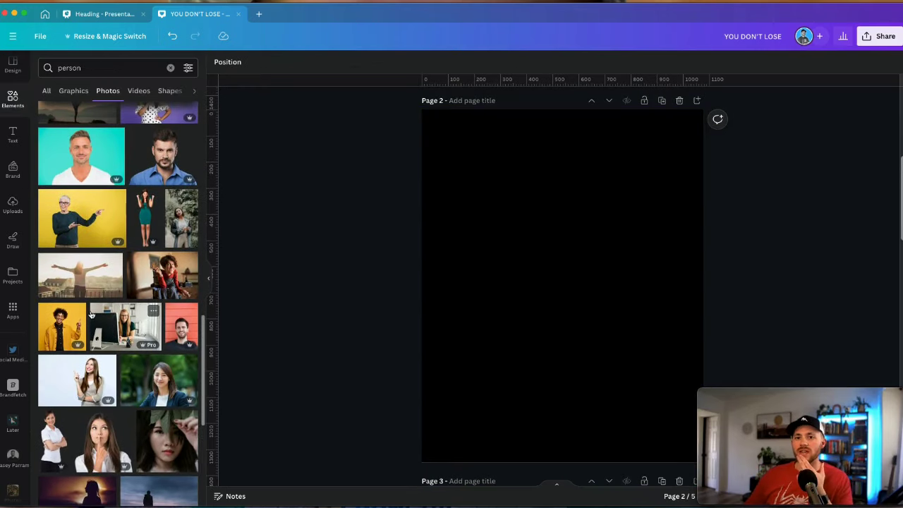
left_click(68, 331)
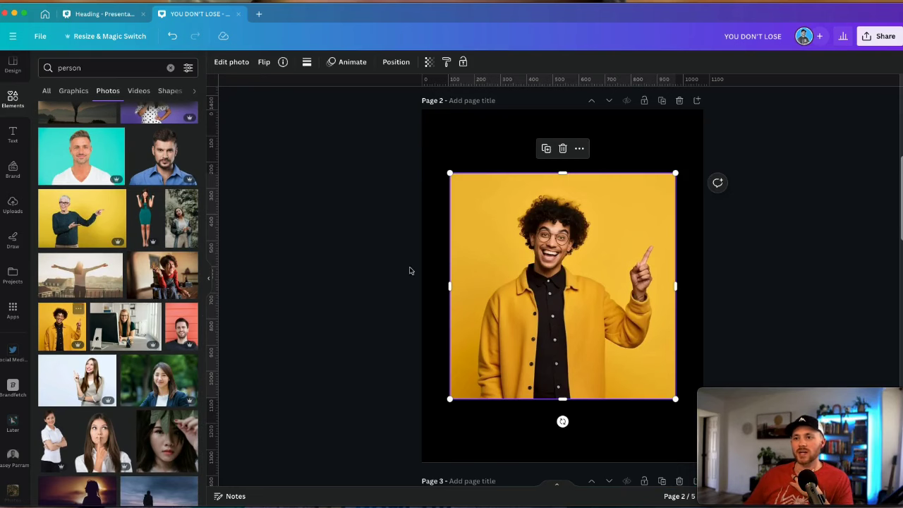
right_click(608, 256)
key("Escape")
left_click_drag(591, 256, 542, 314)
left_click(227, 62)
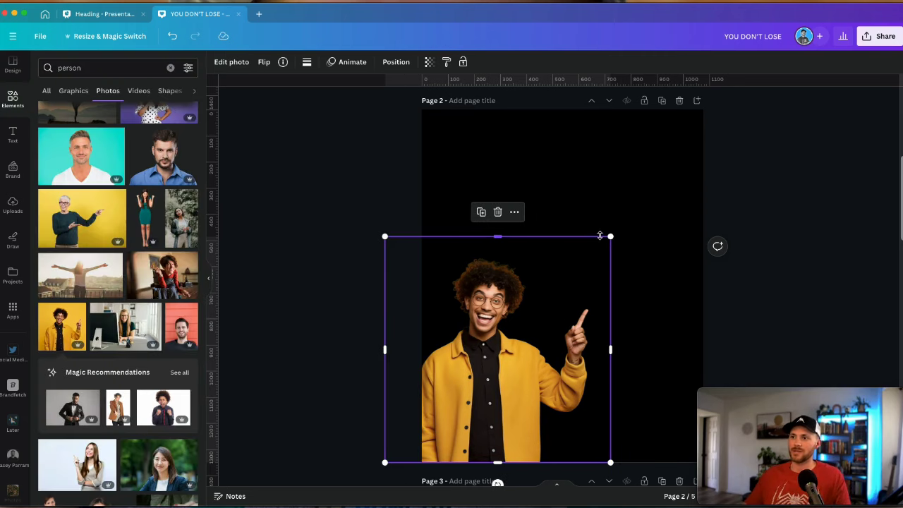
left_click_drag(607, 238, 600, 266)
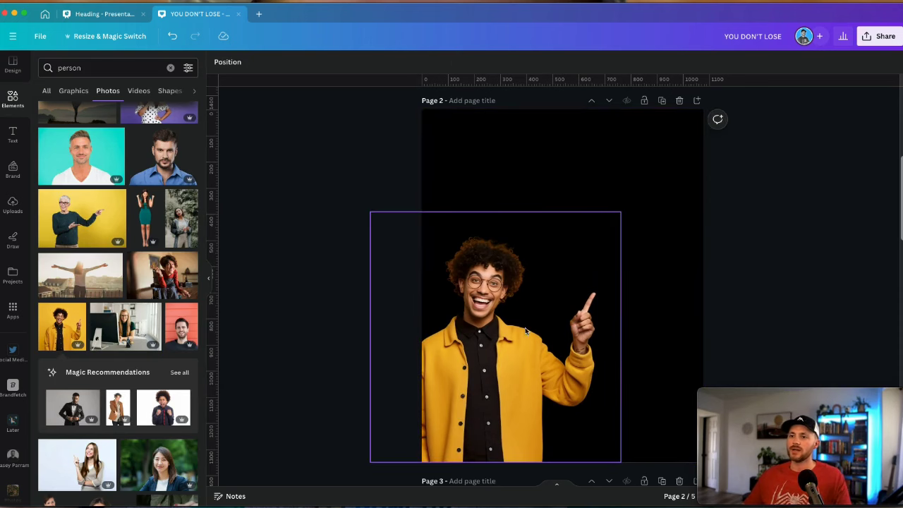
left_click(233, 63)
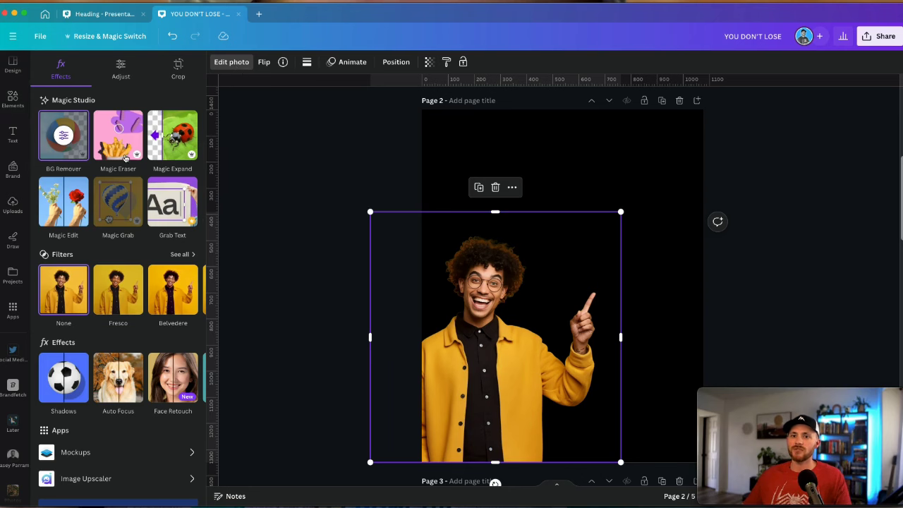
Give the cutout a white (#FFFFFF) Outline shadow: size 15, angle 41, intensity 100
scroll(106, 247, "down", 2)
left_click(73, 317)
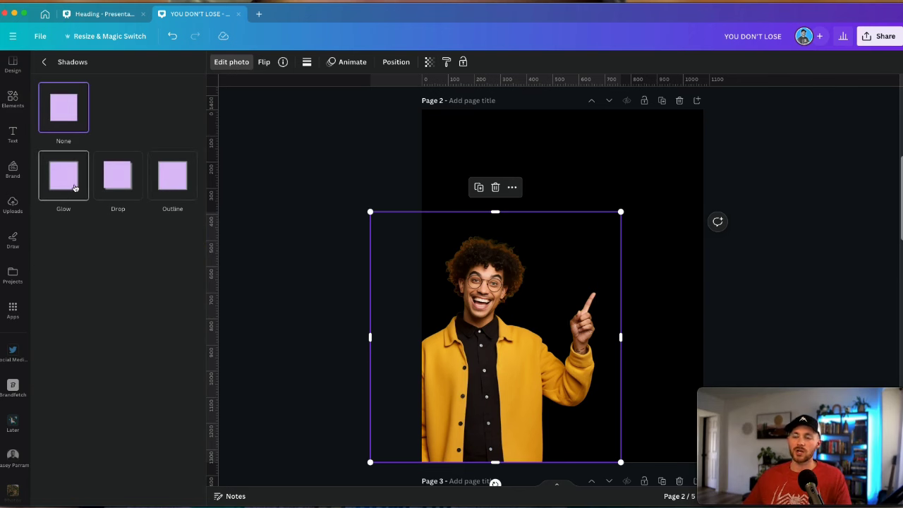
left_click(175, 182)
left_click(194, 356)
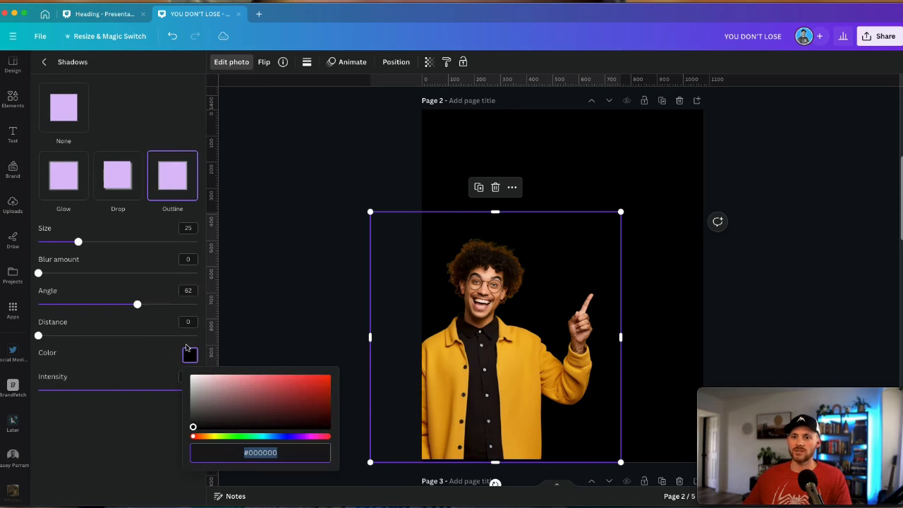
left_click_drag(191, 391, 188, 372)
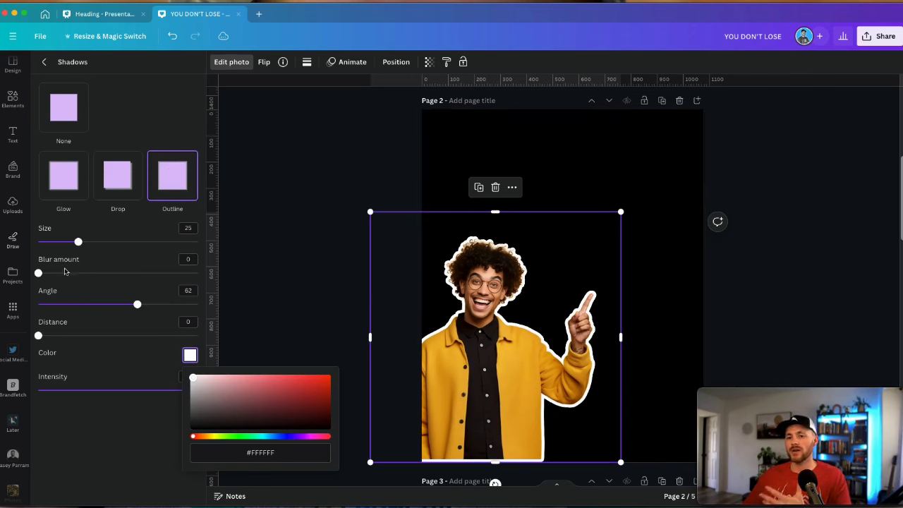
left_click(63, 107)
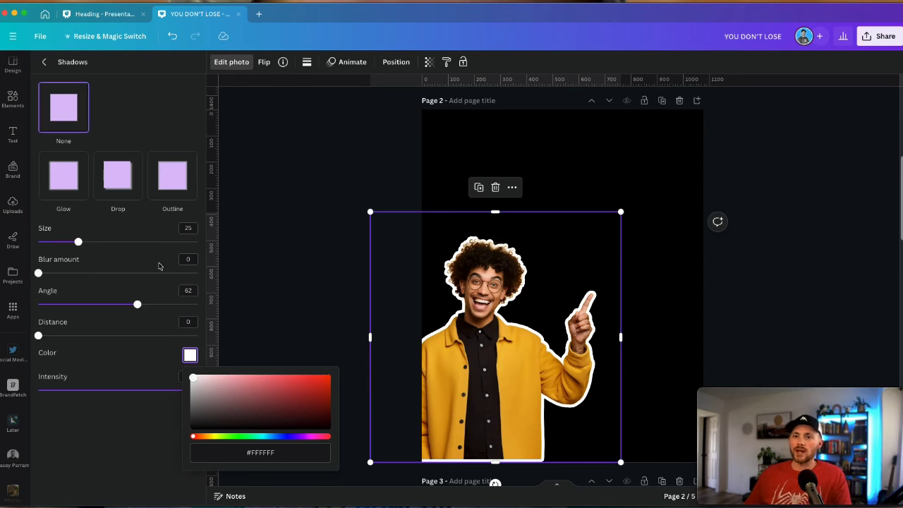
left_click_drag(78, 241, 62, 241)
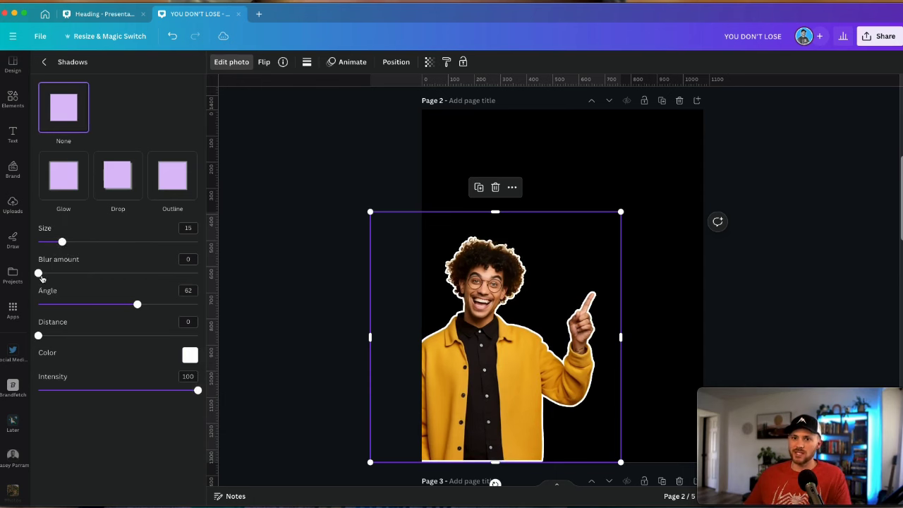
left_click_drag(41, 279, 39, 274)
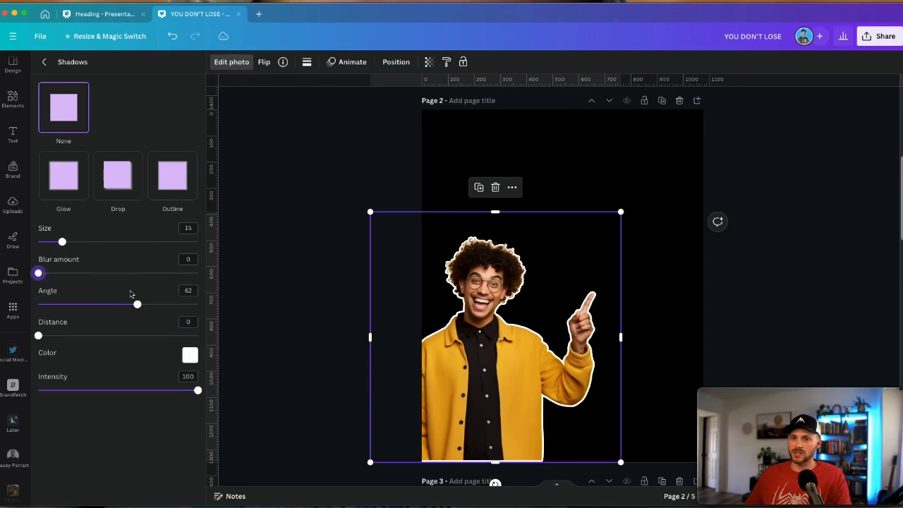
left_click_drag(137, 304, 106, 310)
left_click_drag(39, 337, 38, 338)
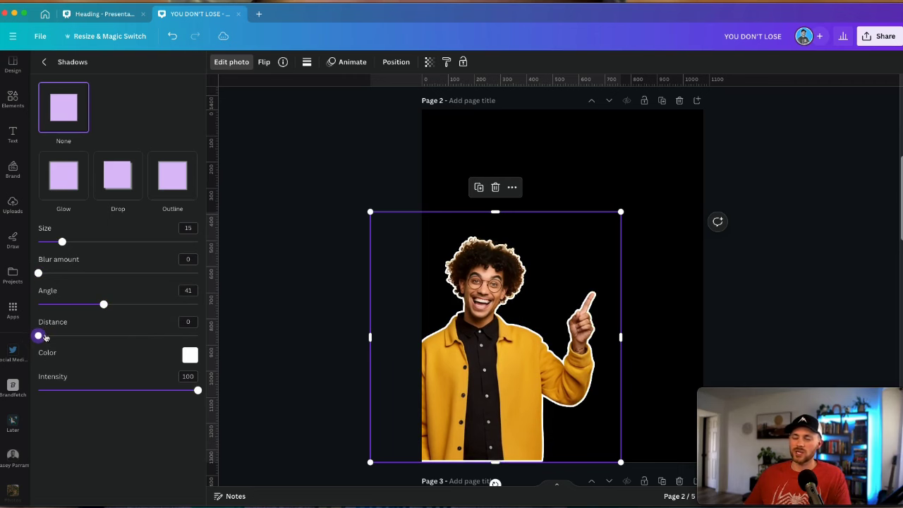
left_click_drag(189, 393, 259, 411)
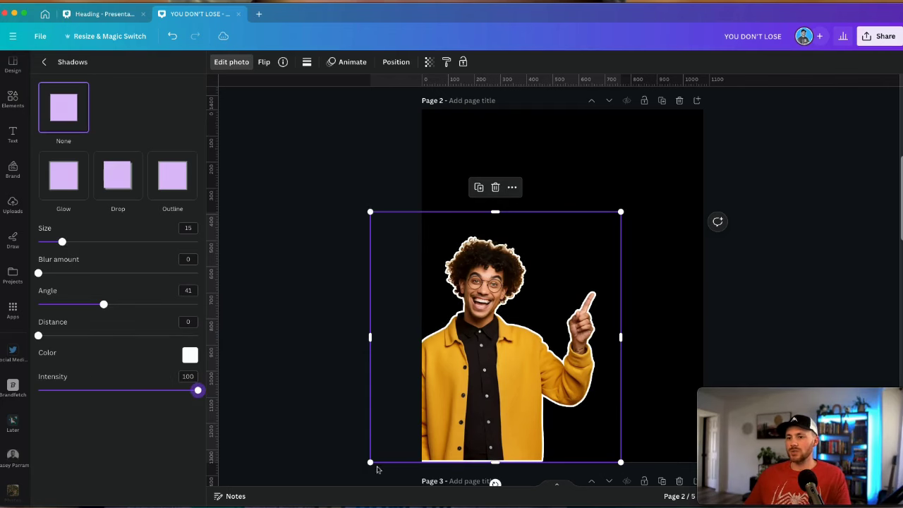
Enlarge the outlined cutout and shift it slightly left on page 2
left_click_drag(371, 461, 356, 480)
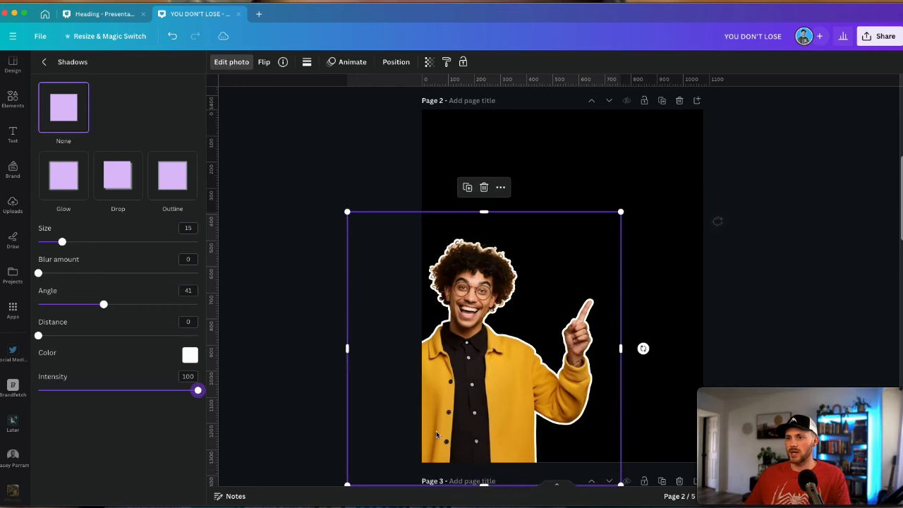
left_click_drag(450, 427, 468, 414)
left_click_drag(465, 413, 441, 392)
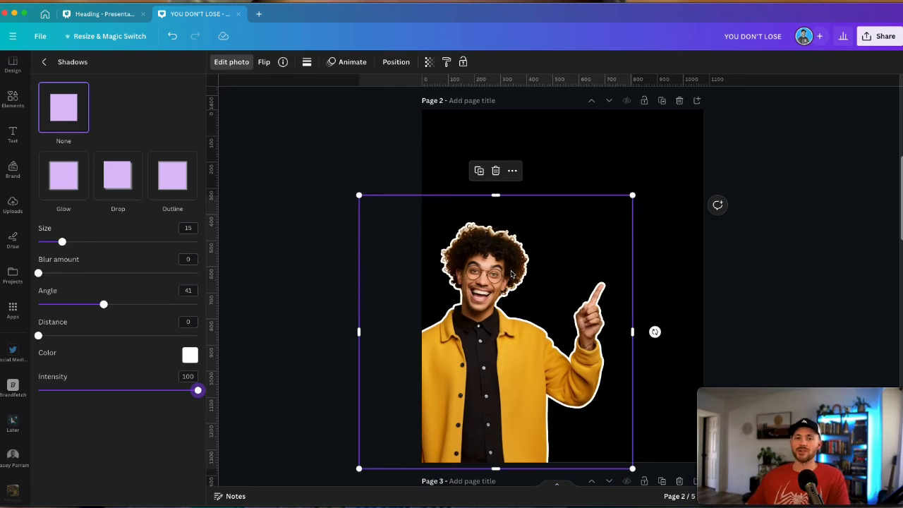
left_click(316, 253)
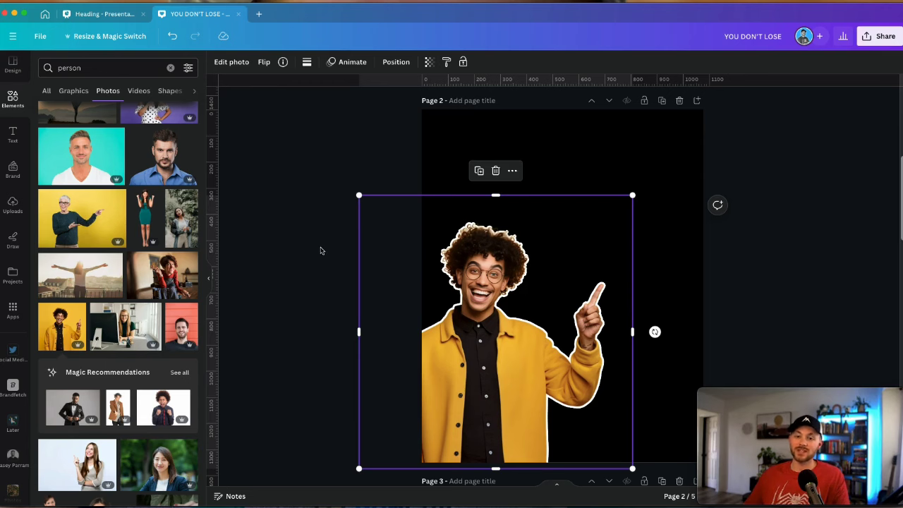
Add a text box at page 2's top right reading 'SUCCESS IS INSIDE...'
left_click(321, 250)
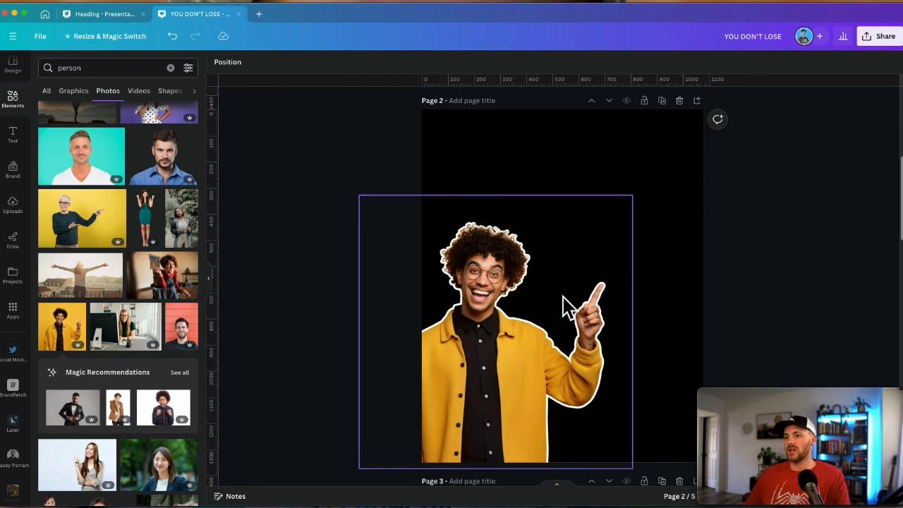
scroll(371, 361, "down", 5)
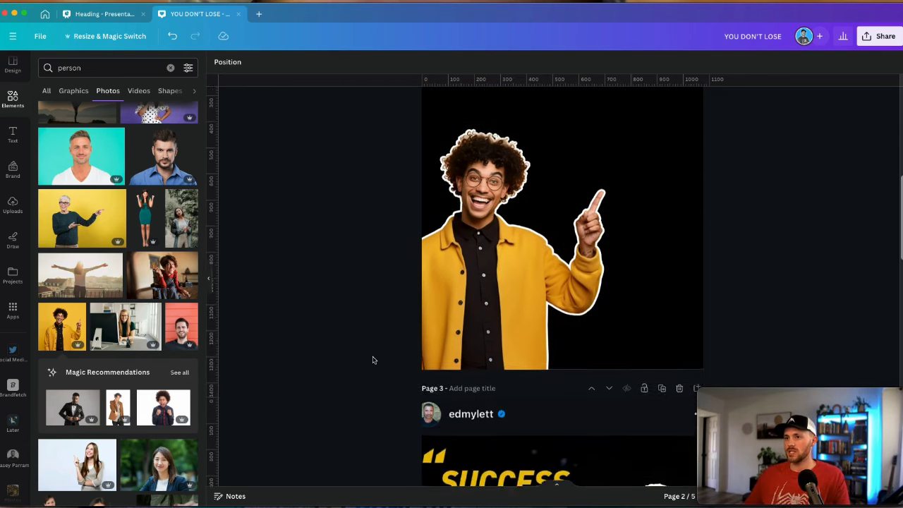
scroll(374, 359, "up", 3)
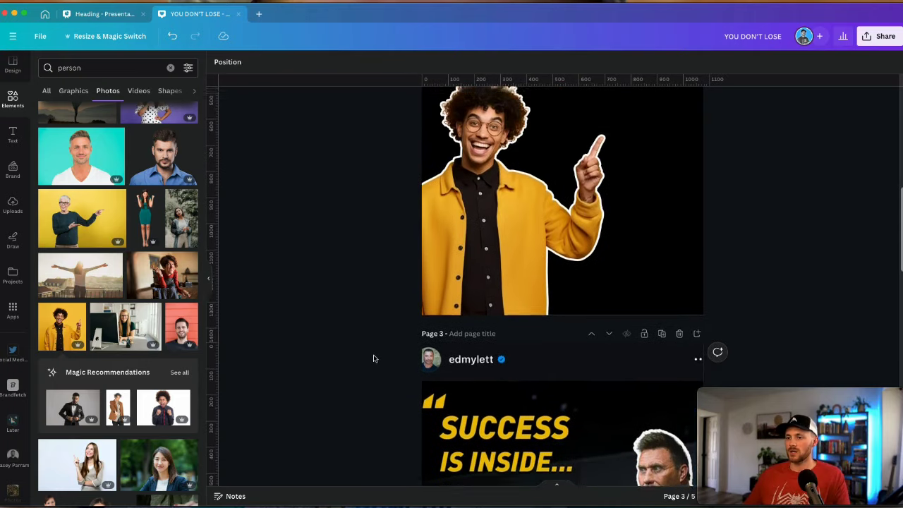
scroll(375, 359, "down", 5)
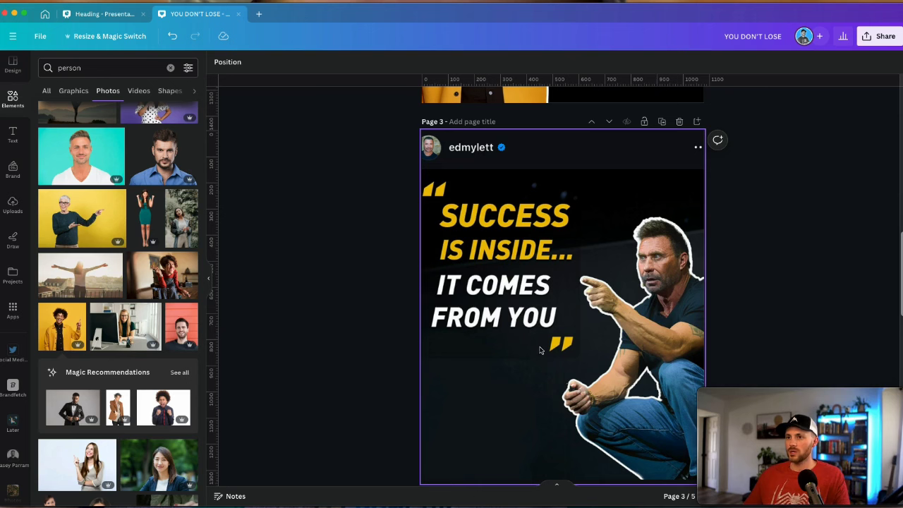
scroll(541, 341, "up", 5)
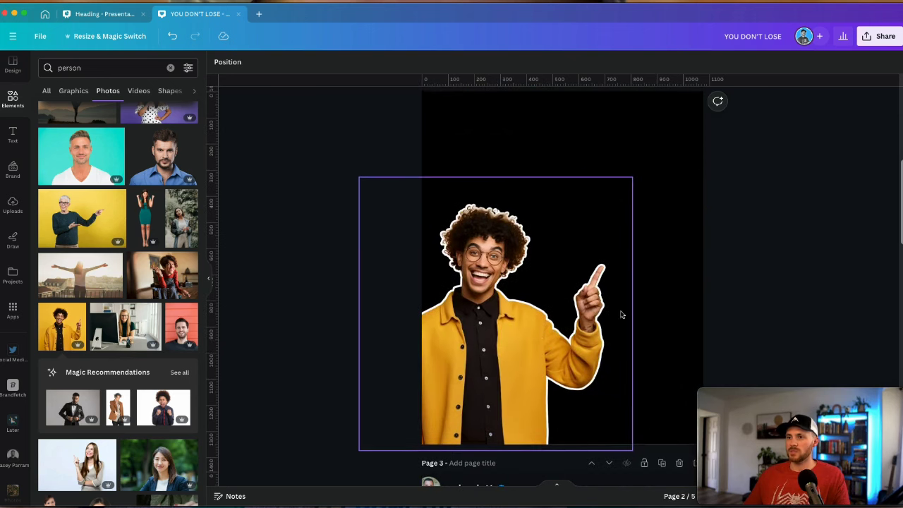
scroll(723, 296, "down", 2)
scroll(719, 296, "up", 3)
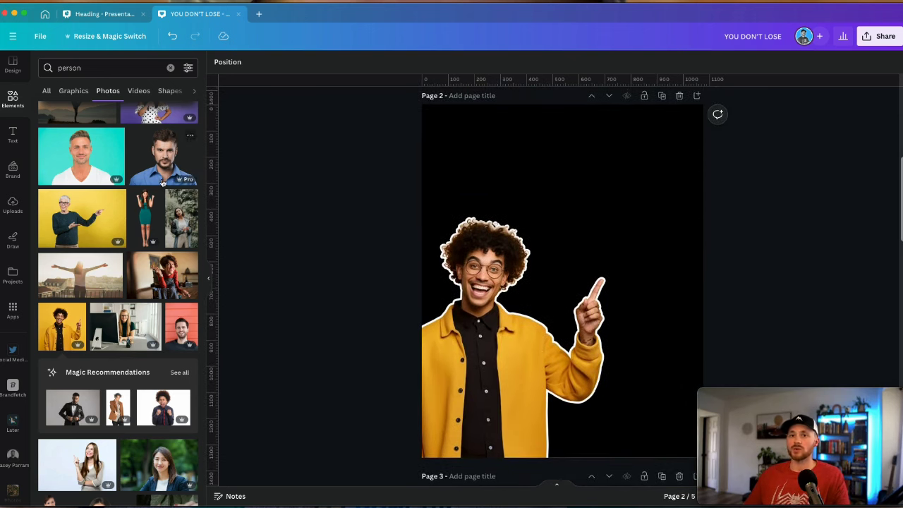
key("t")
left_click_drag(575, 304, 682, 206)
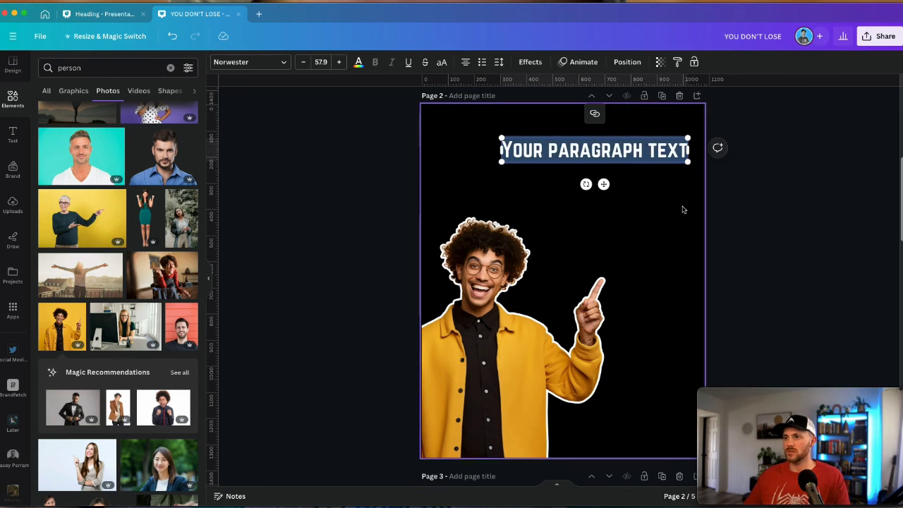
type("success")
scroll(595, 204, "down", 5)
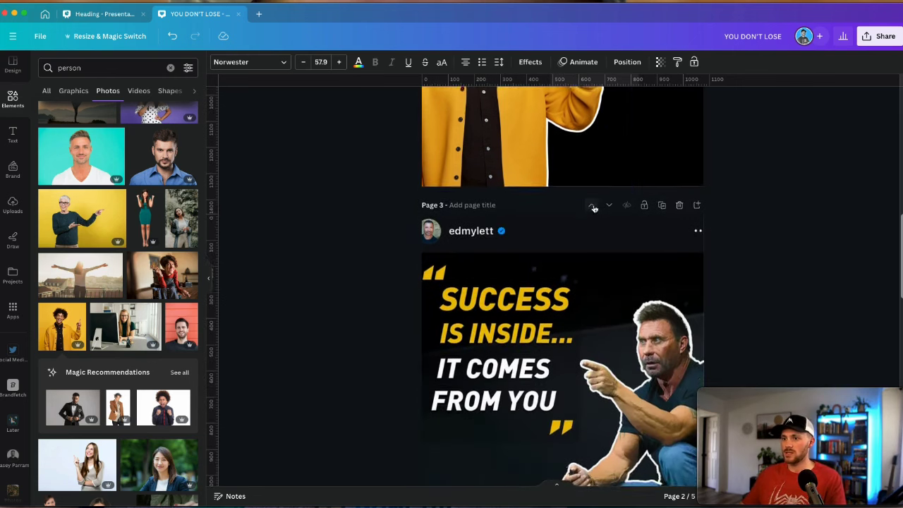
scroll(595, 208, "up", 3)
scroll(594, 209, "down", 2)
scroll(593, 204, "up", 6)
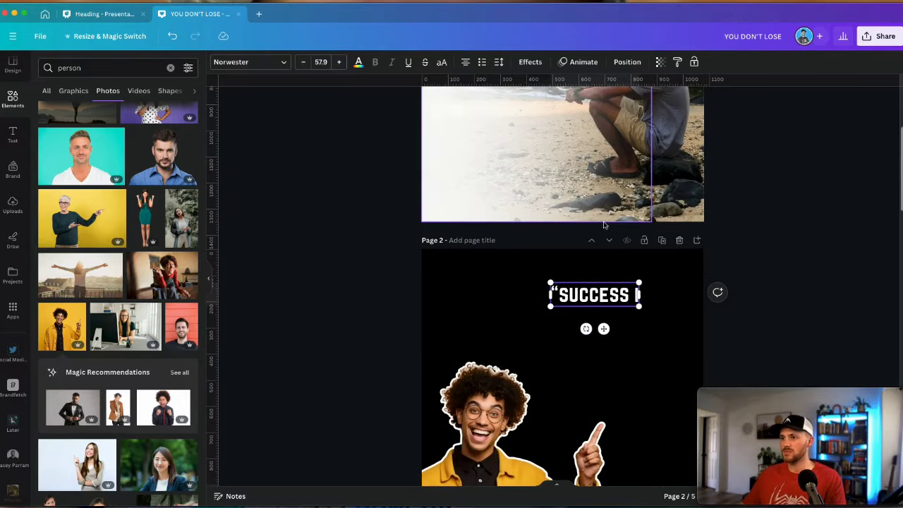
type("IS INSIDE...")
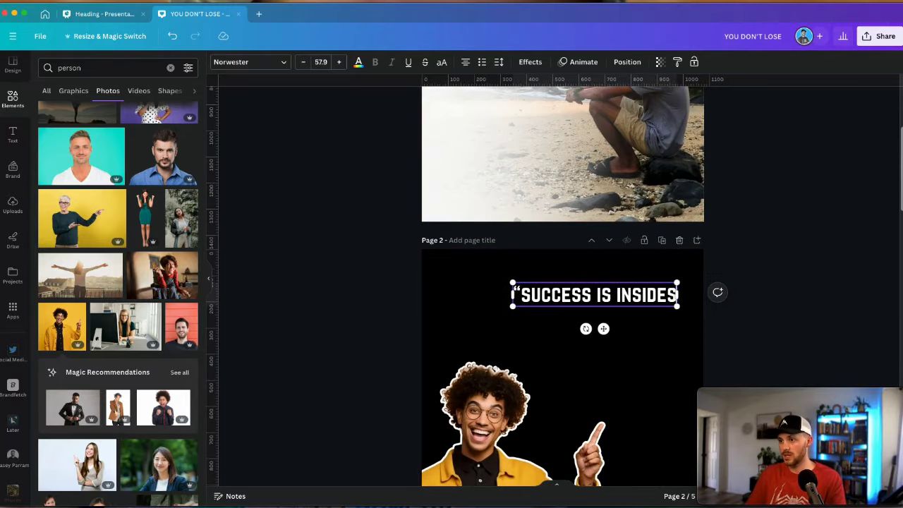
key("Return")
key("BackSpace")
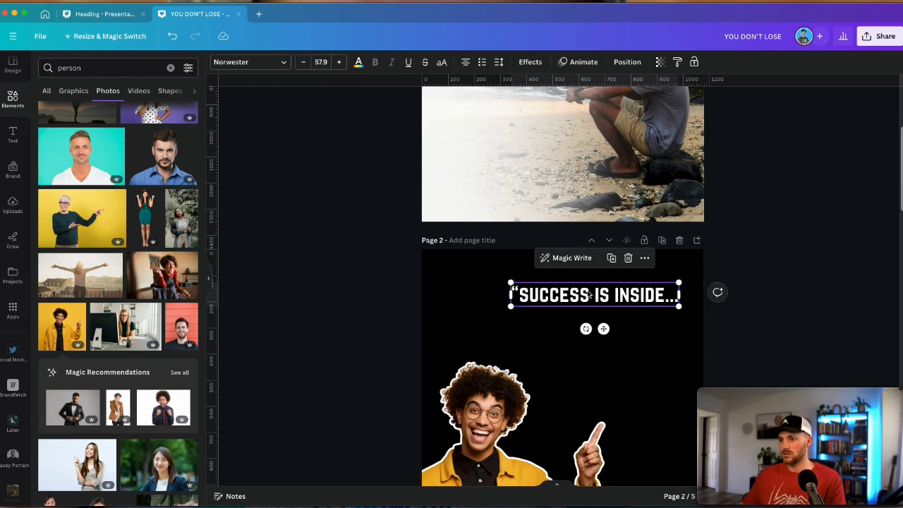
Duplicate that box just below it and type 'IT COMES FROM YOU"' as the second line
key("super+d")
left_click_drag(607, 300, 605, 322)
type("IT C")
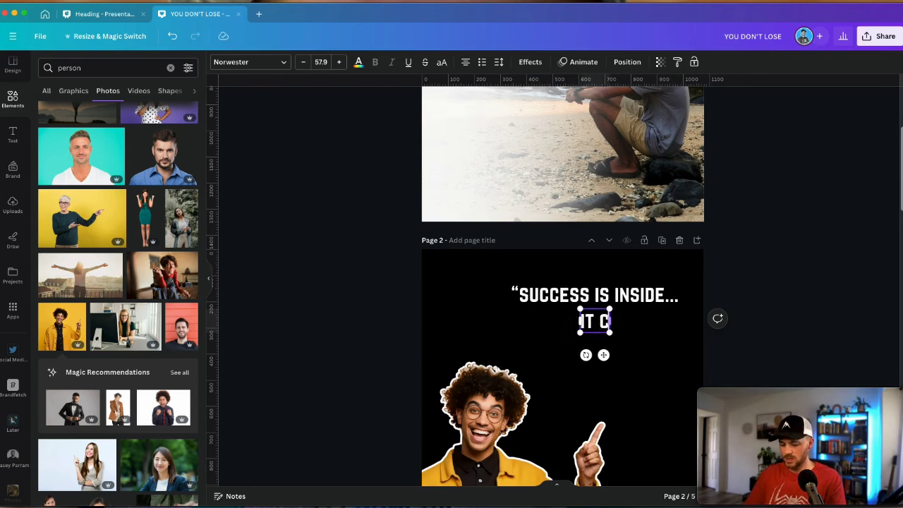
type("OMES FROM YOU\"")
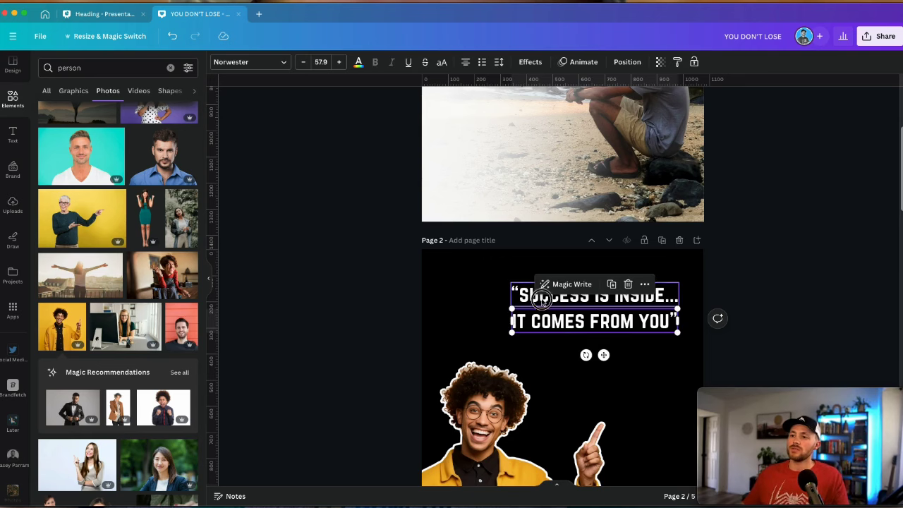
left_click(542, 298)
scroll(480, 212, "down", 2)
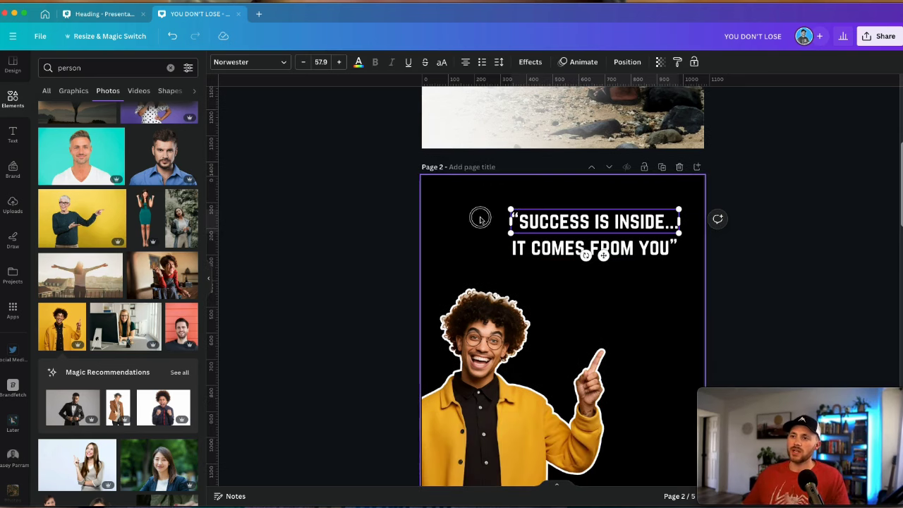
left_click(487, 219)
scroll(530, 240, "down", 5)
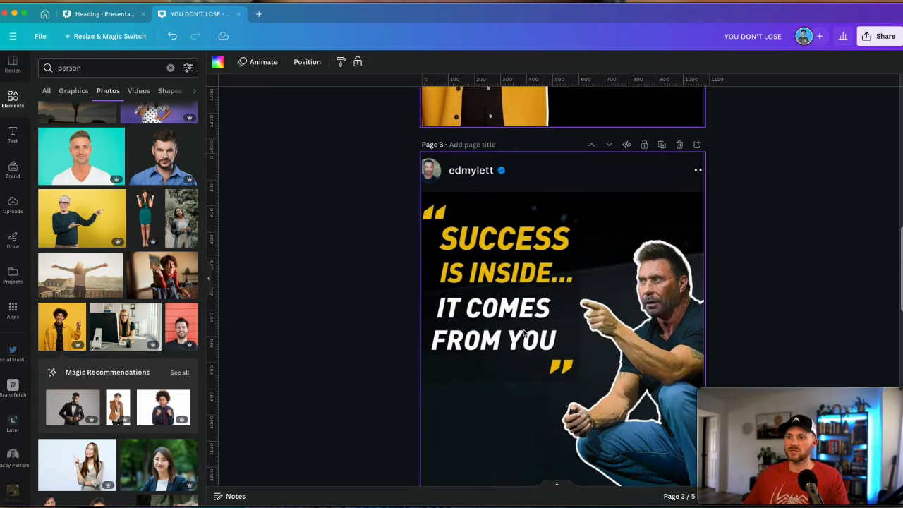
scroll(524, 334, "up", 6)
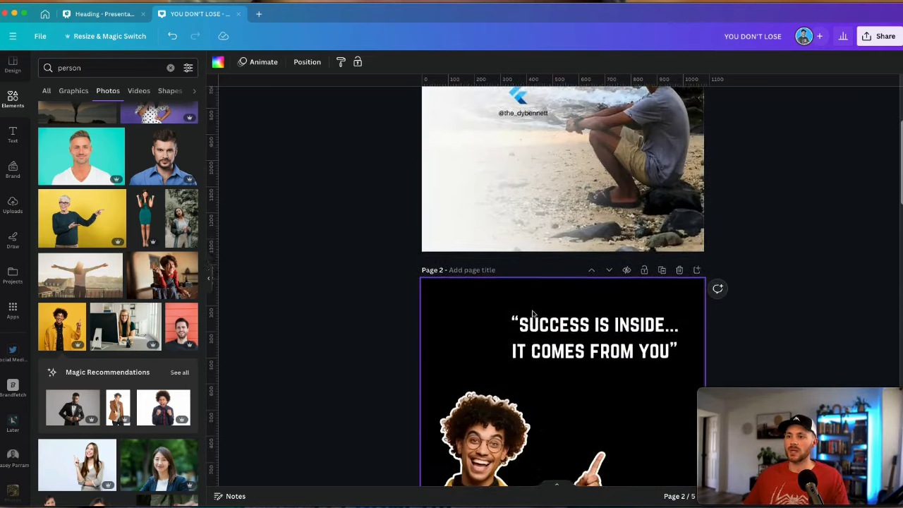
scroll(529, 318, "down", 3)
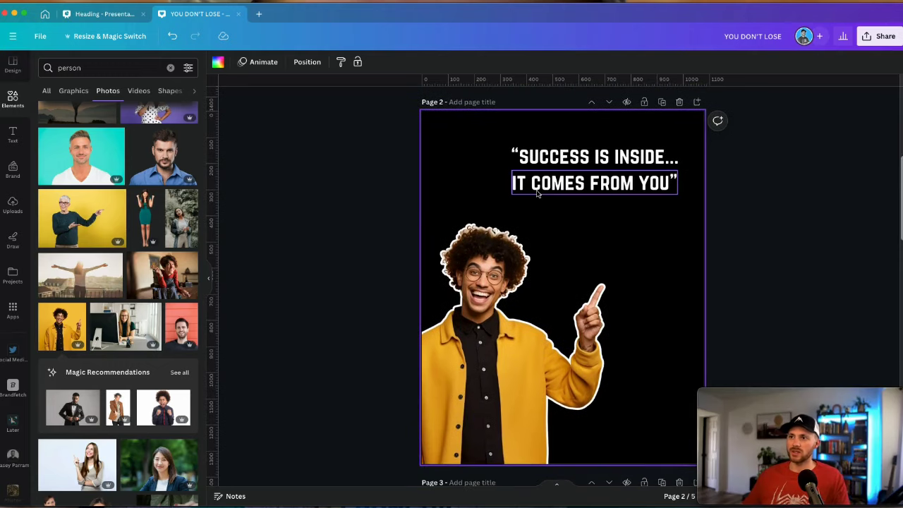
left_click(511, 164)
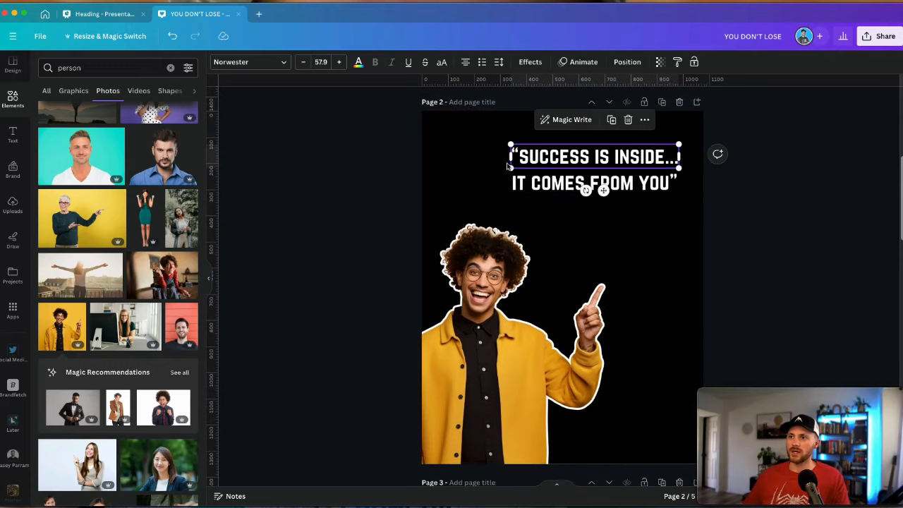
left_click(359, 63)
Turn the first quote line yellow and narrow both text boxes so each wraps onto two lines
left_click(77, 284)
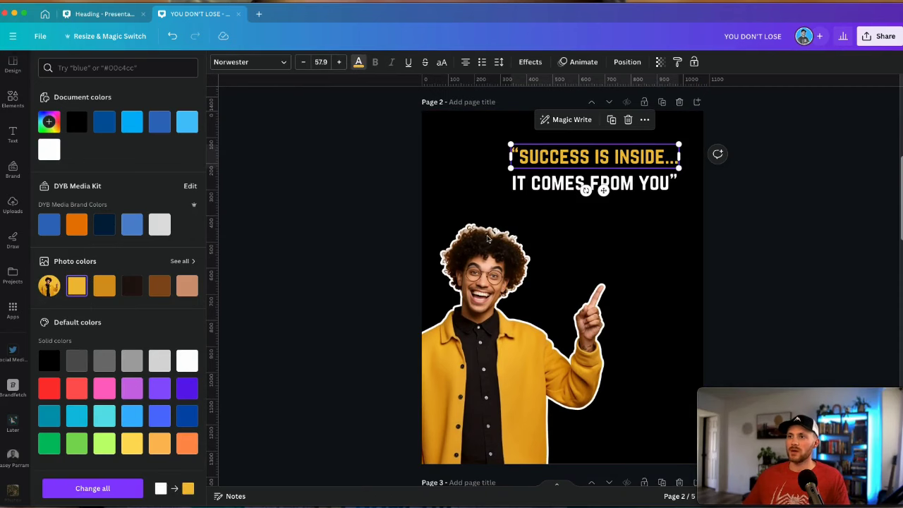
left_click(585, 187)
left_click_drag(679, 184, 627, 183)
left_click(586, 157)
left_click_drag(680, 157, 594, 138)
Centre the two quote boxes on each other and tighten their line spacing
left_click_drag(695, 272, 580, 161)
left_click(613, 176)
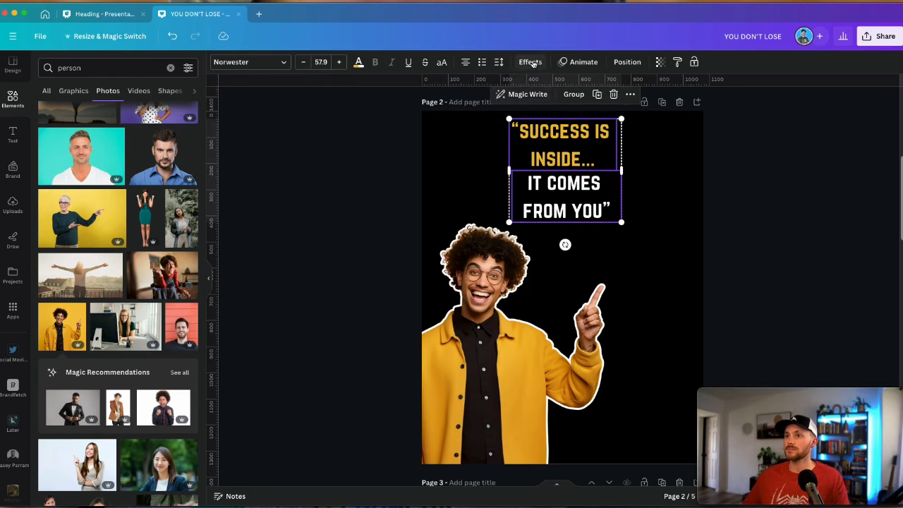
left_click(614, 61)
left_click(80, 64)
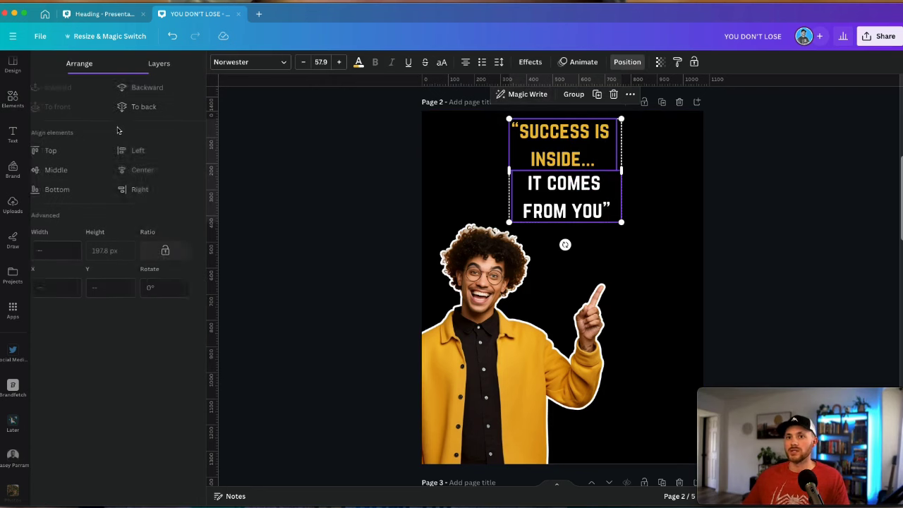
left_click(157, 175)
left_click(499, 61)
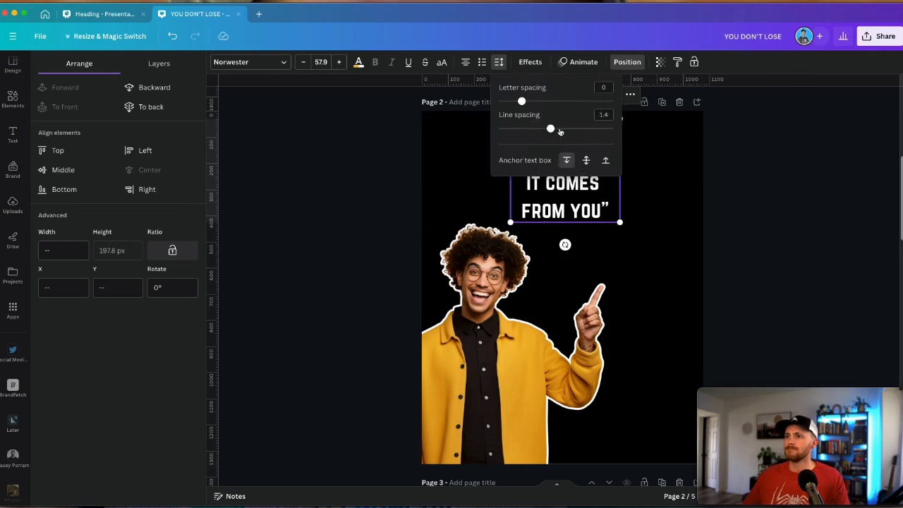
left_click_drag(554, 127, 536, 127)
Enlarge the quote to about size 84.3 and move it to the upper right beside the cutout
left_click_drag(619, 222, 666, 256)
left_click_drag(579, 168, 601, 167)
left_click(678, 216)
left_click_drag(685, 255, 692, 256)
left_click_drag(625, 212, 634, 222)
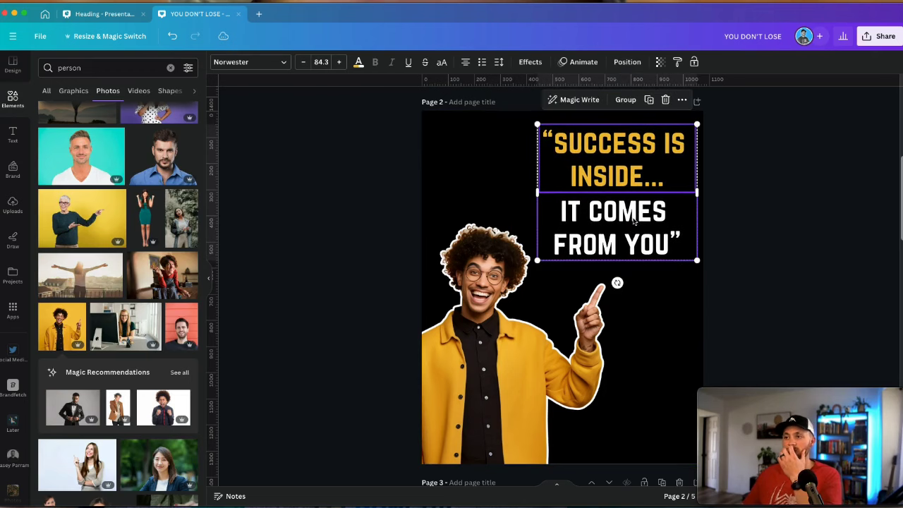
left_click(780, 256)
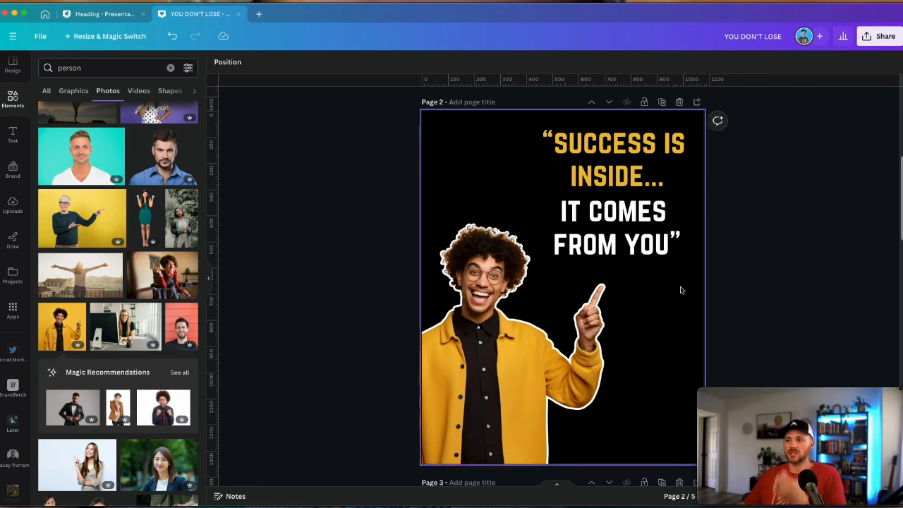
scroll(554, 265, "down", 1)
scroll(554, 259, "up", 5)
scroll(555, 256, "up", 3)
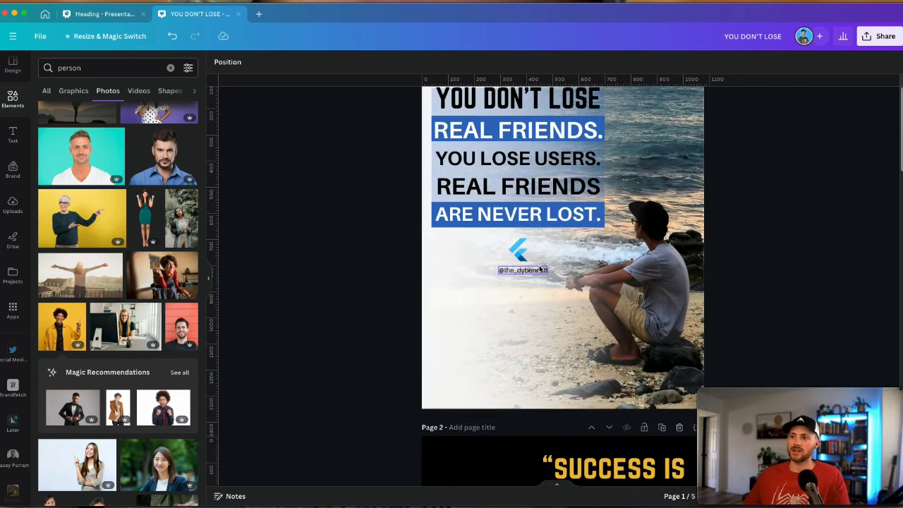
scroll(632, 297, "down", 8)
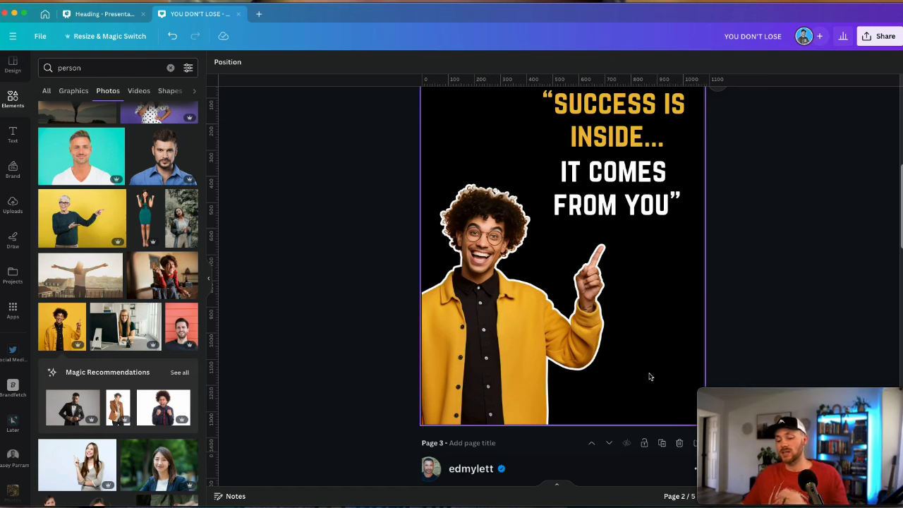
scroll(653, 380, "down", 5)
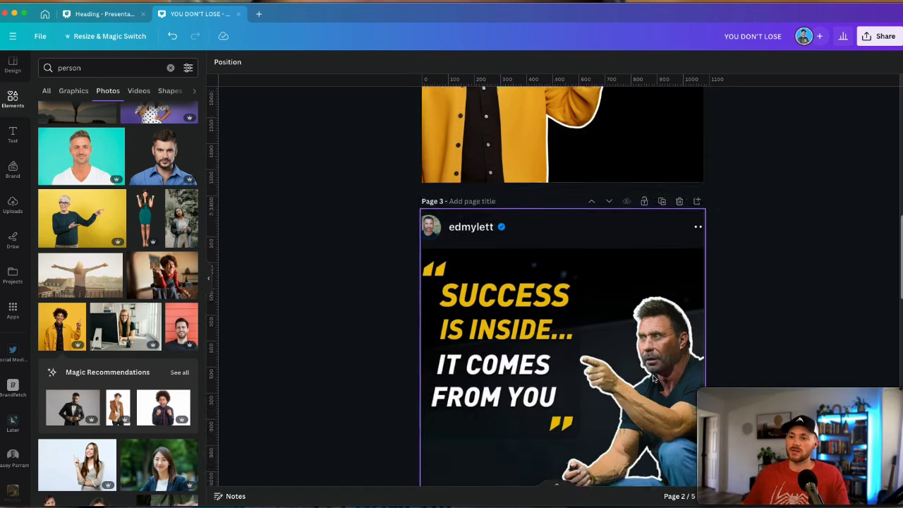
scroll(524, 337, "up", 5)
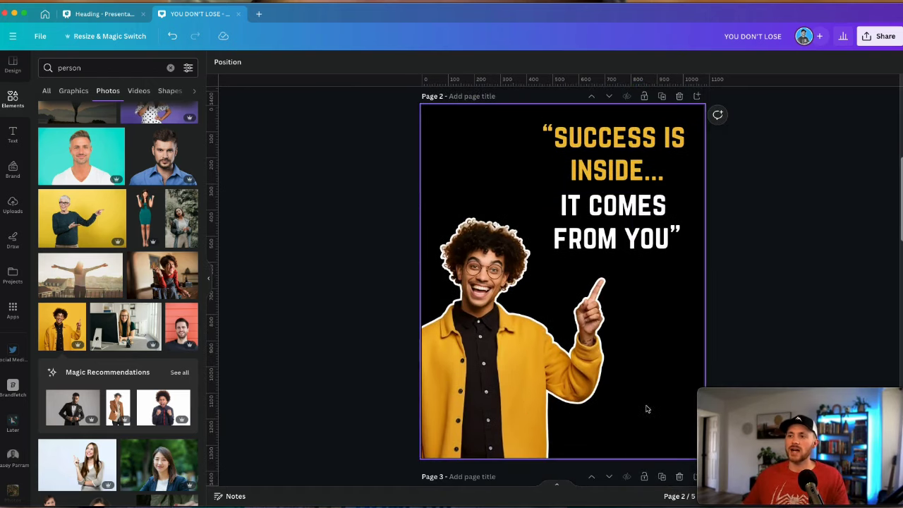
scroll(630, 403, "down", 1)
scroll(599, 297, "up", 5)
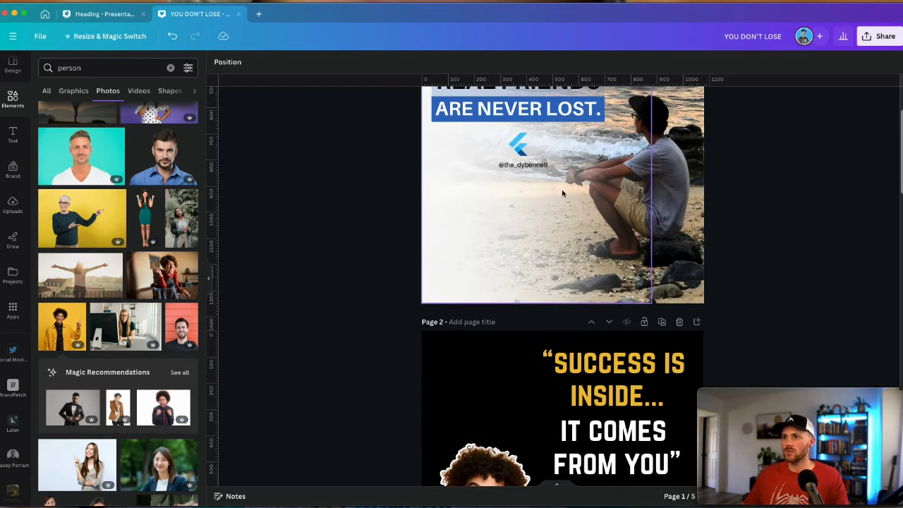
Copy the social handle from page 1 to page 2's bottom-right corner and make it white
left_click(522, 166)
scroll(593, 240, "down", 3)
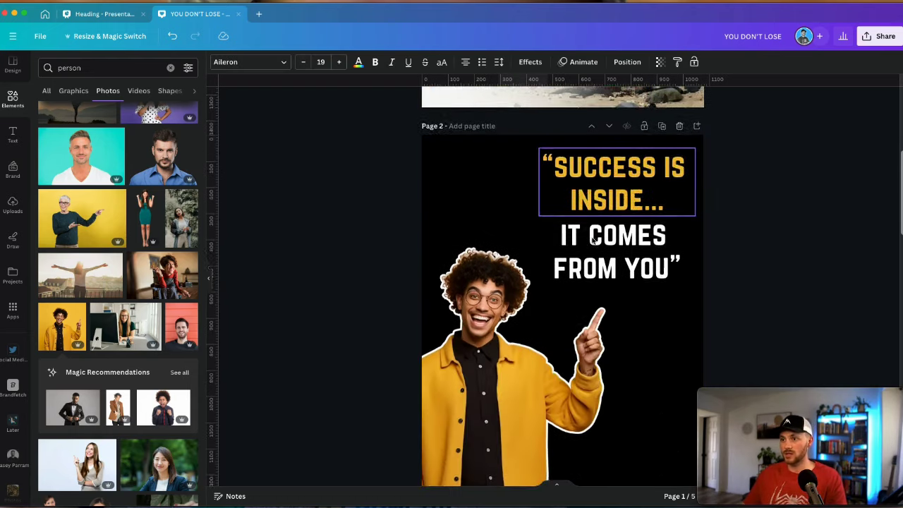
scroll(592, 240, "down", 2)
left_click(639, 360)
key("ctrl+v")
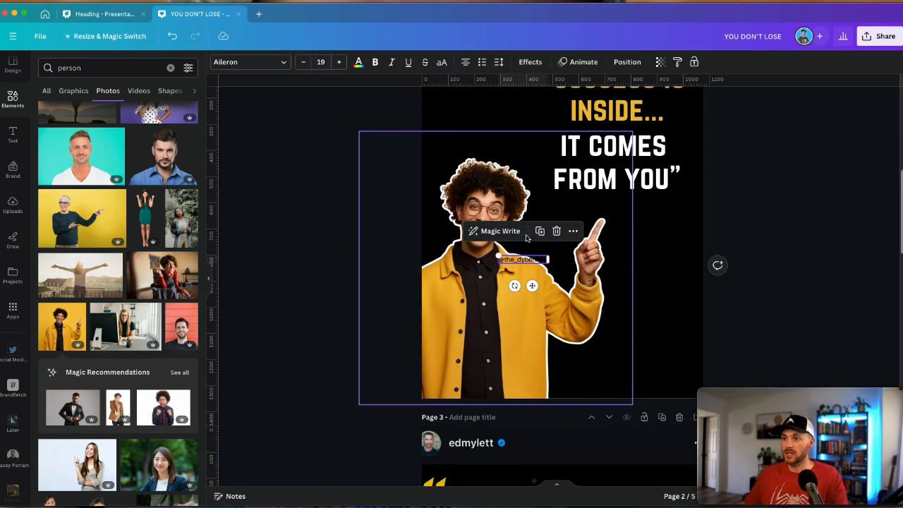
left_click_drag(538, 290, 679, 404)
left_click(359, 63)
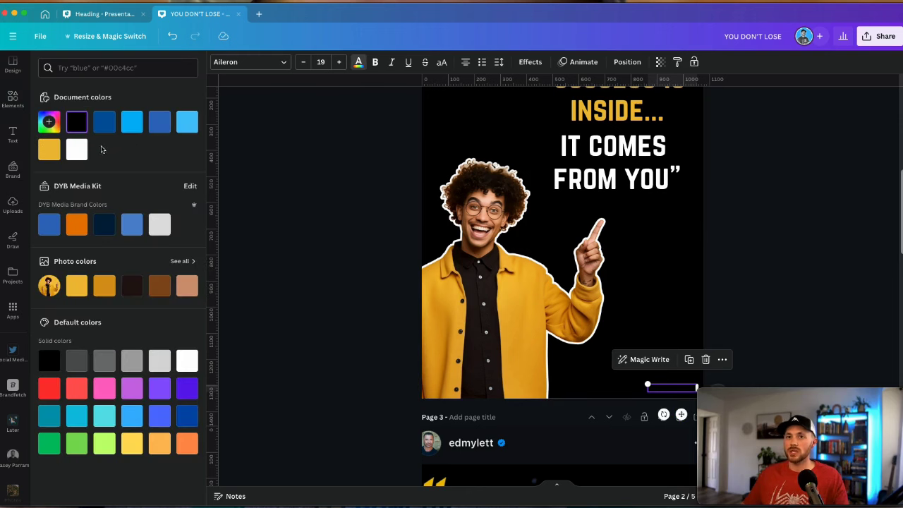
left_click(82, 153)
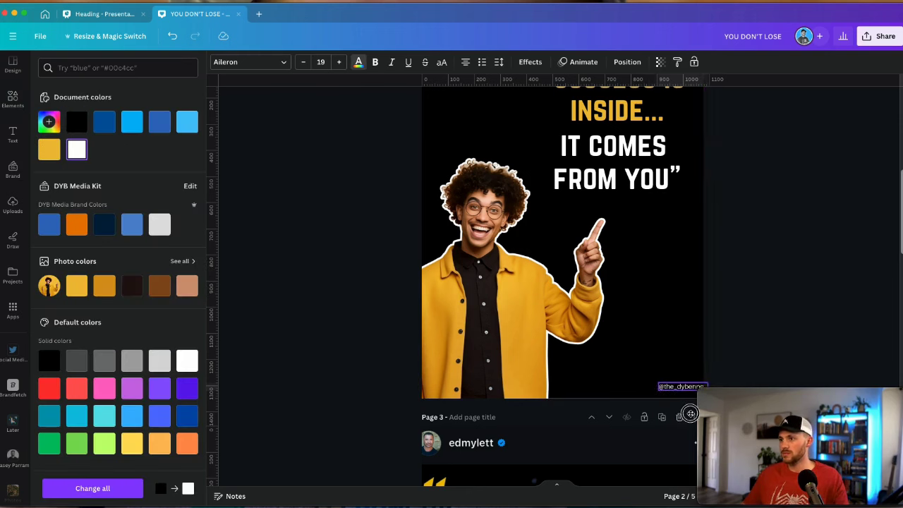
left_click(751, 345)
scroll(724, 297, "up", 3)
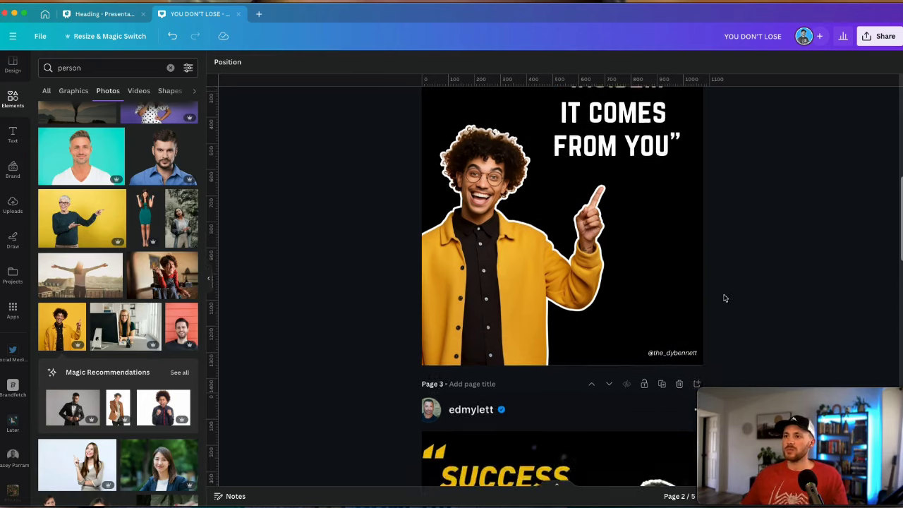
scroll(748, 325, "down", 1)
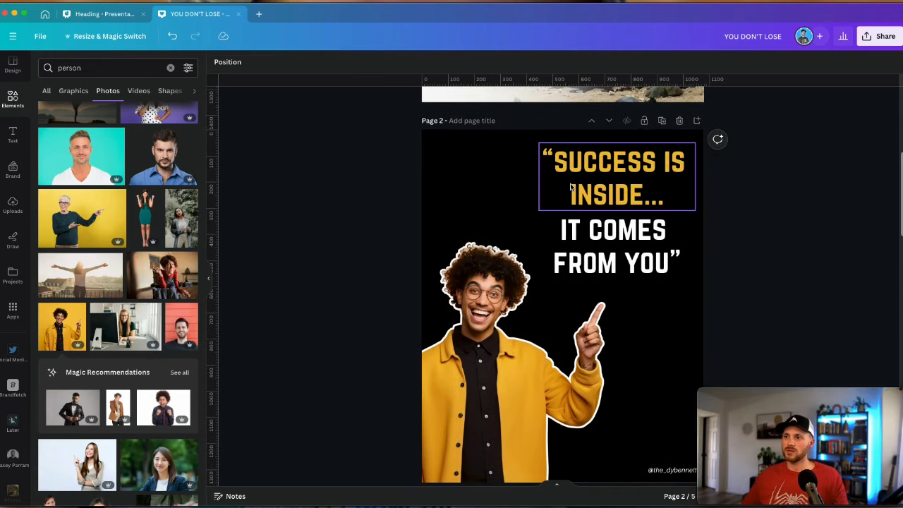
Duplicate the quote page and delete the closing quote mark after FROM YOU
left_click(662, 121)
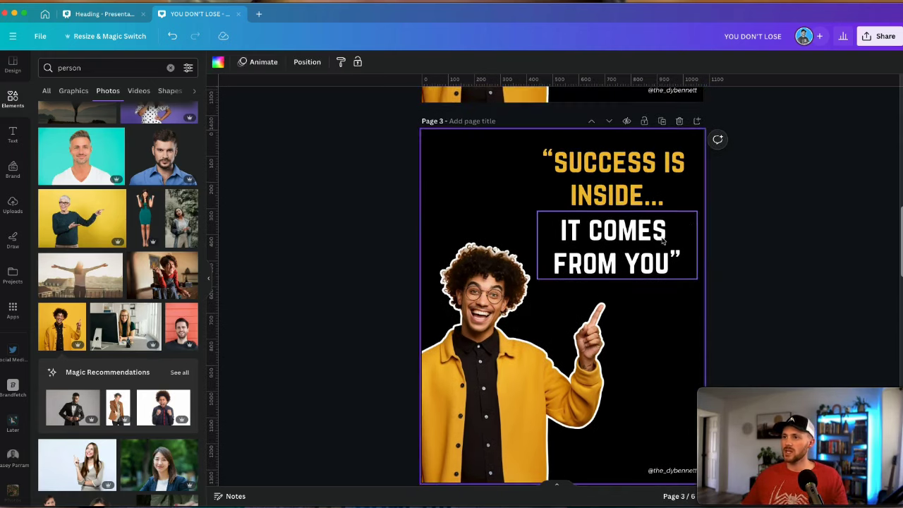
left_click(618, 201)
double_click(678, 257)
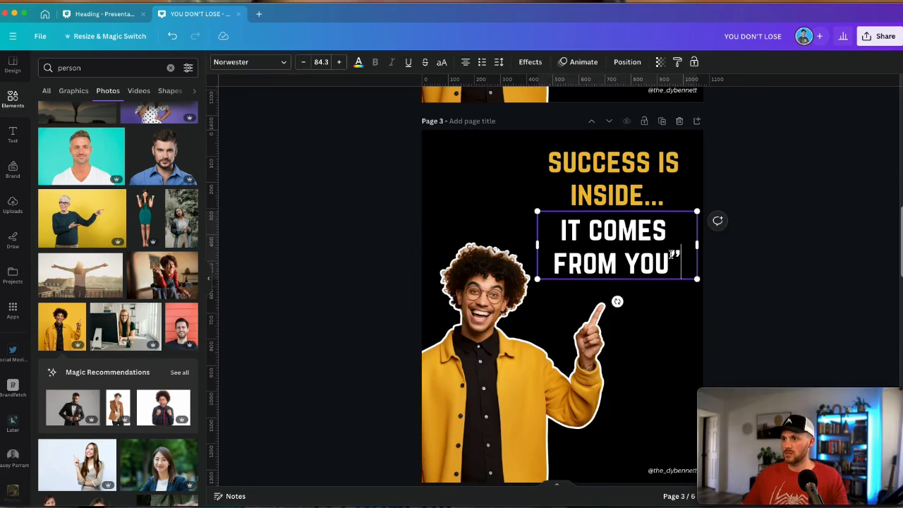
key("BackSpace")
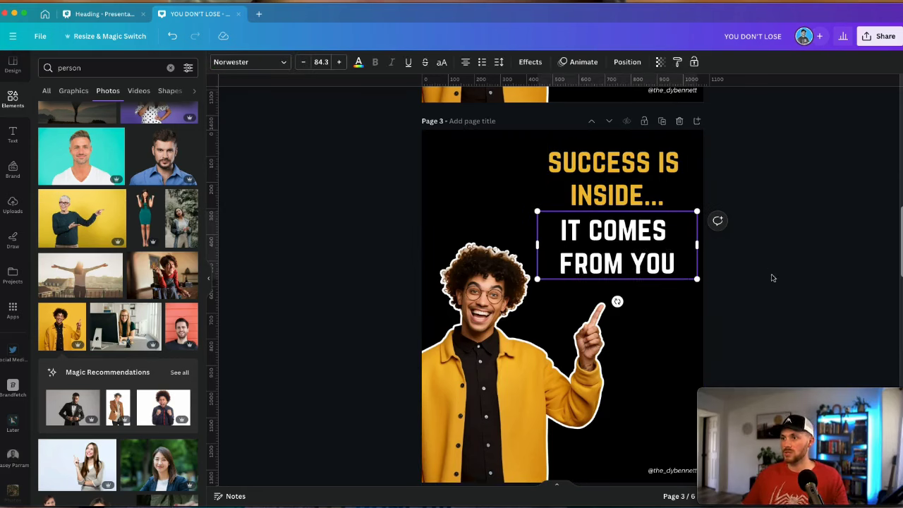
left_click(771, 278)
Search Elements for 'quotation' and filter the results to graphics
left_click(46, 91)
left_click(94, 67)
type("quotation")
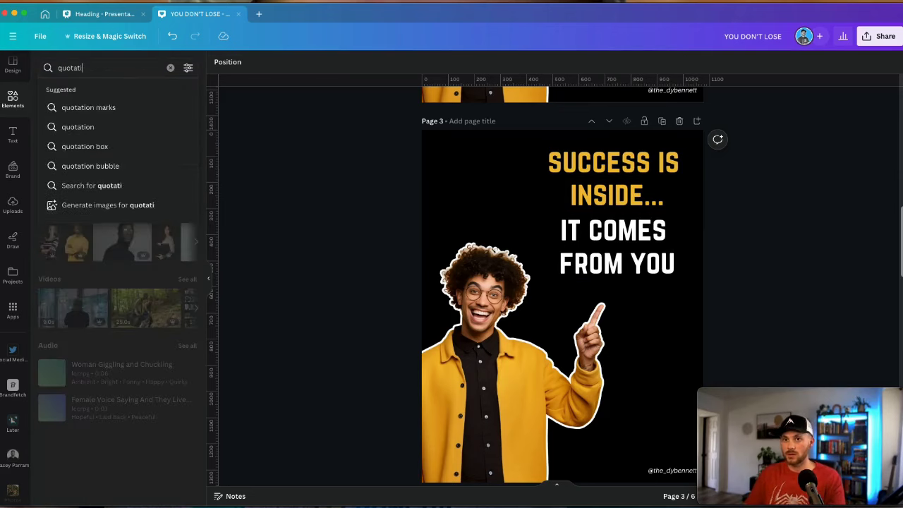
key("Return")
left_click(74, 90)
scroll(154, 281, "down", 2)
scroll(141, 281, "down", 2)
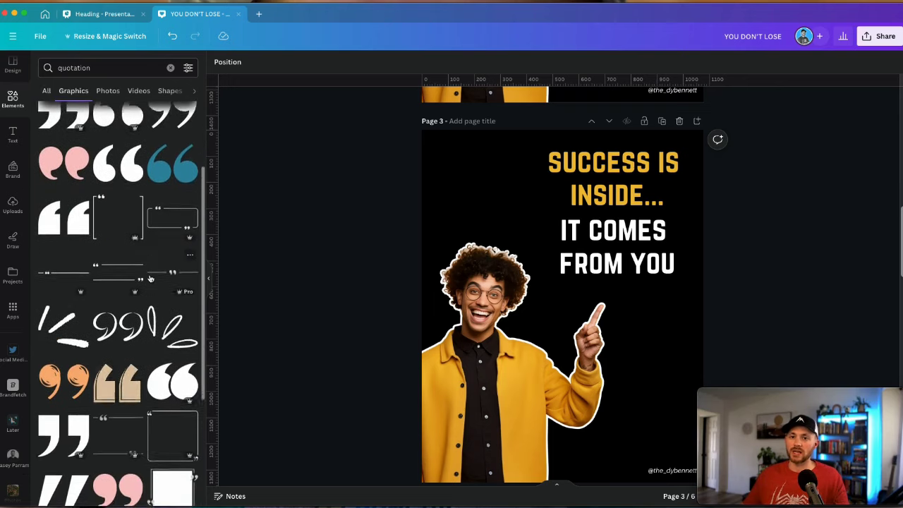
scroll(113, 279, "up", 2)
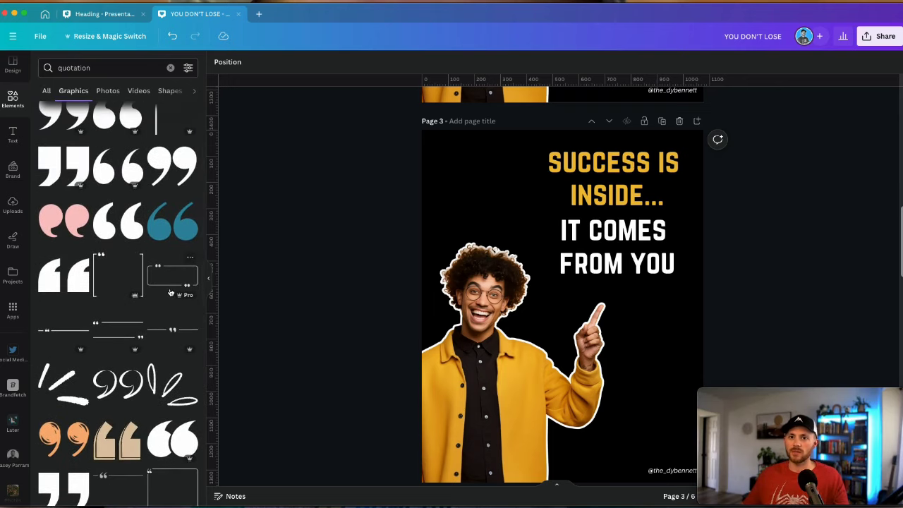
Add the bracketed quote frame and stretch it around the SUCCESS IS INSIDE text
left_click(127, 288)
left_click_drag(545, 266, 558, 198)
left_click_drag(628, 242, 708, 306)
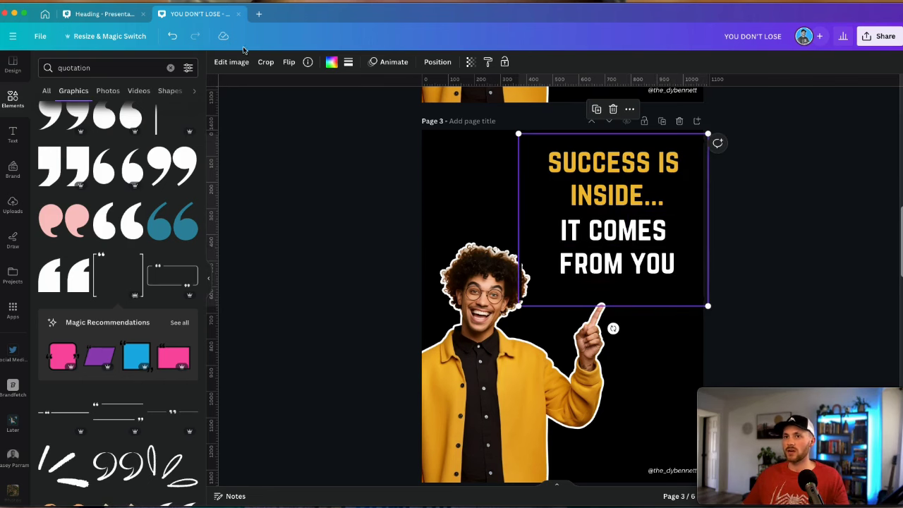
Recolour the quote frame light blue, lower its transparency, and nudge it into place
left_click(333, 64)
left_click(77, 149)
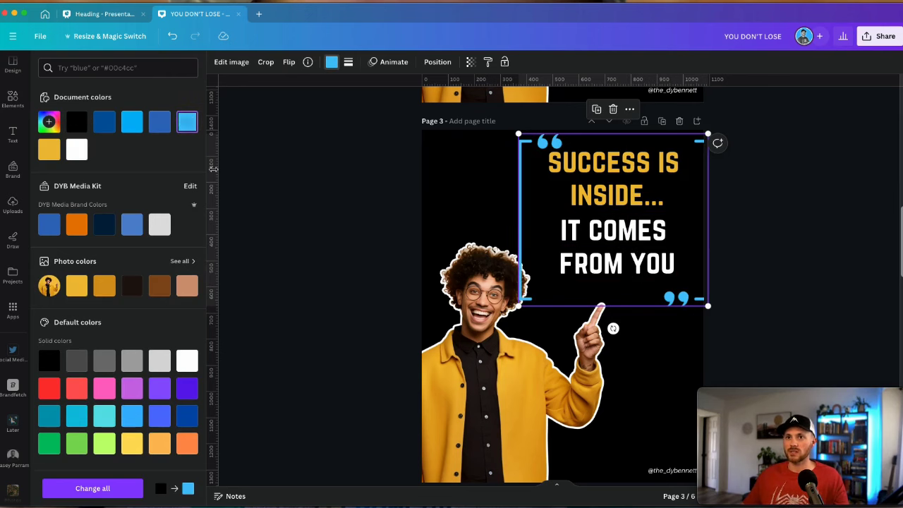
left_click(469, 62)
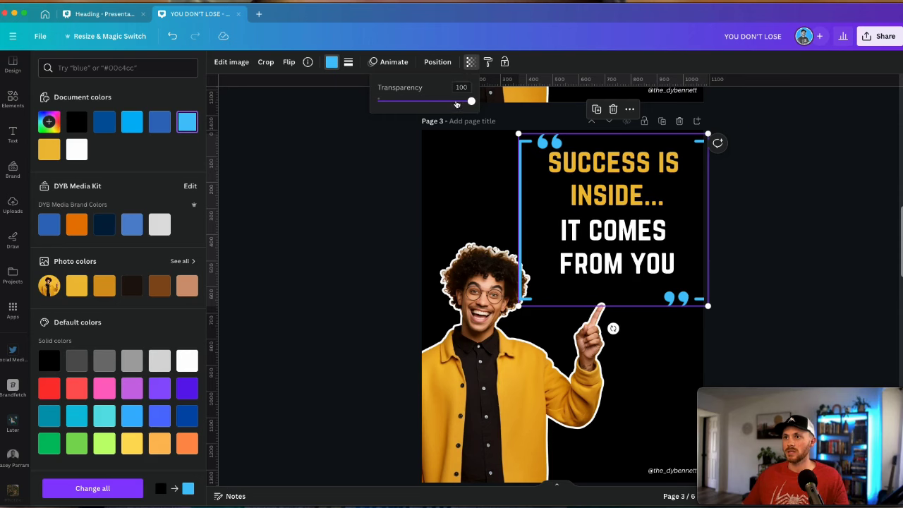
left_click_drag(456, 104, 417, 101)
left_click_drag(528, 177, 534, 177)
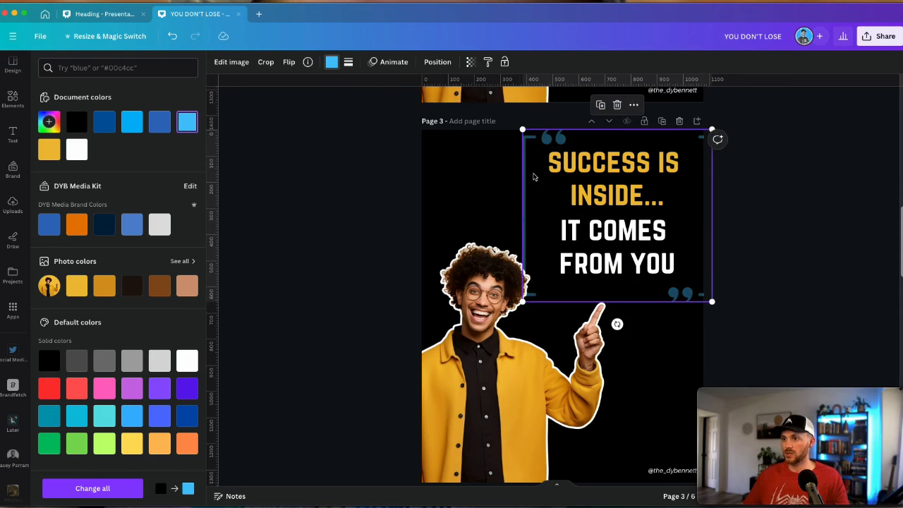
key("Escape")
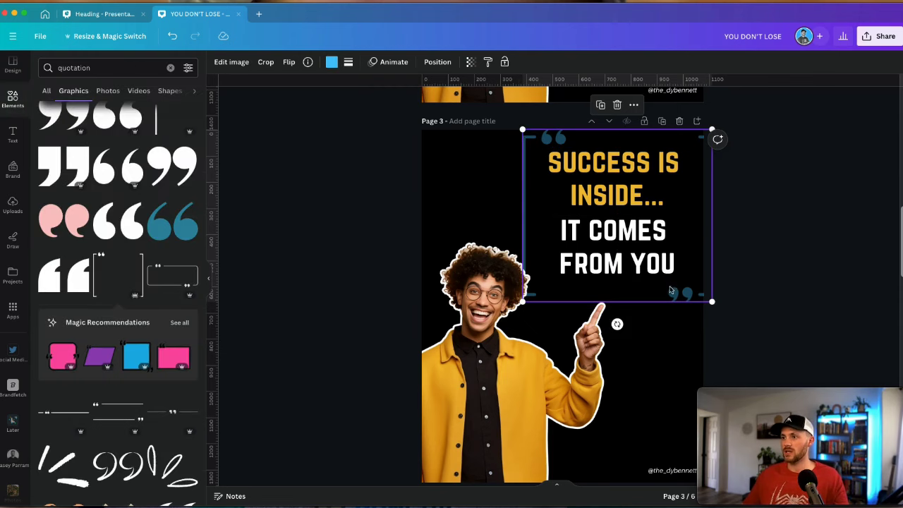
left_click_drag(670, 288, 645, 286)
left_click(770, 242)
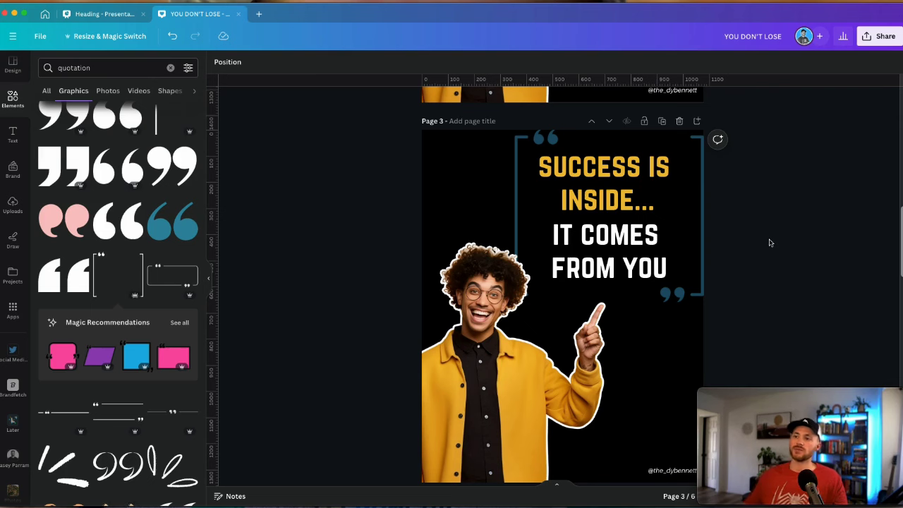
Delete the bracketed quote frame, leaving the quote text plain
scroll(749, 269, "up", 1)
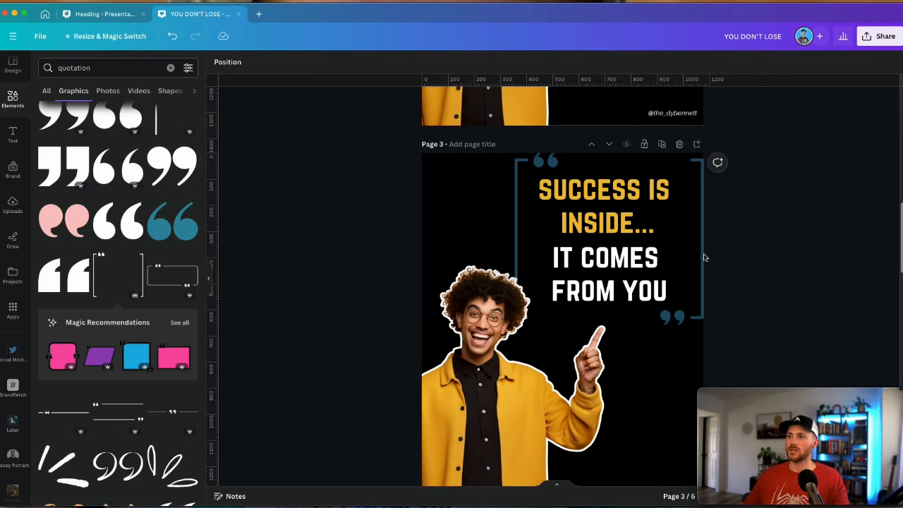
left_click(702, 255)
key("Delete")
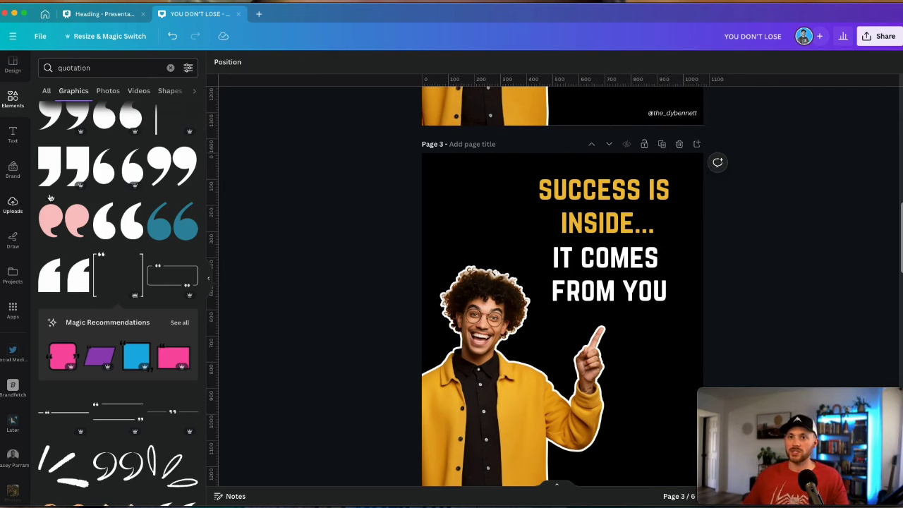
Place a quote-mark graphic on page 3, shrunk and positioned beside FROM YOU
scroll(138, 195, "down", 5)
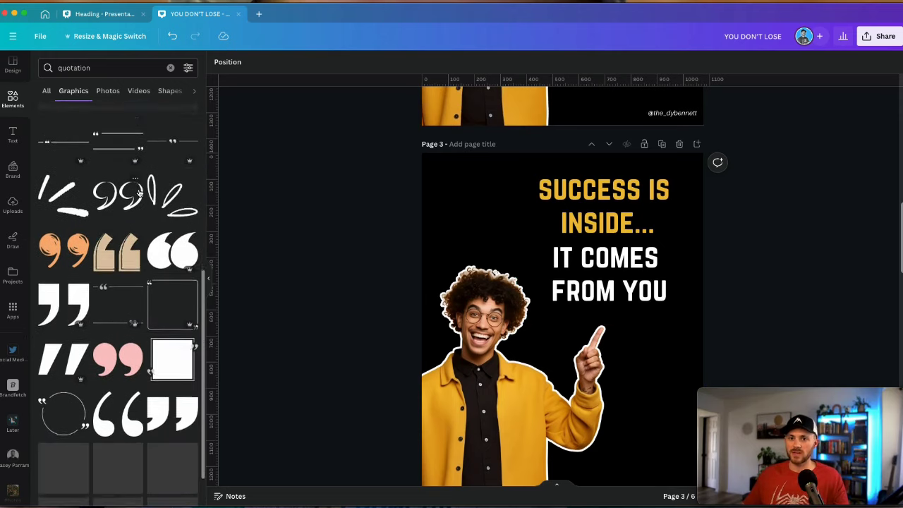
left_click_drag(139, 193, 523, 303)
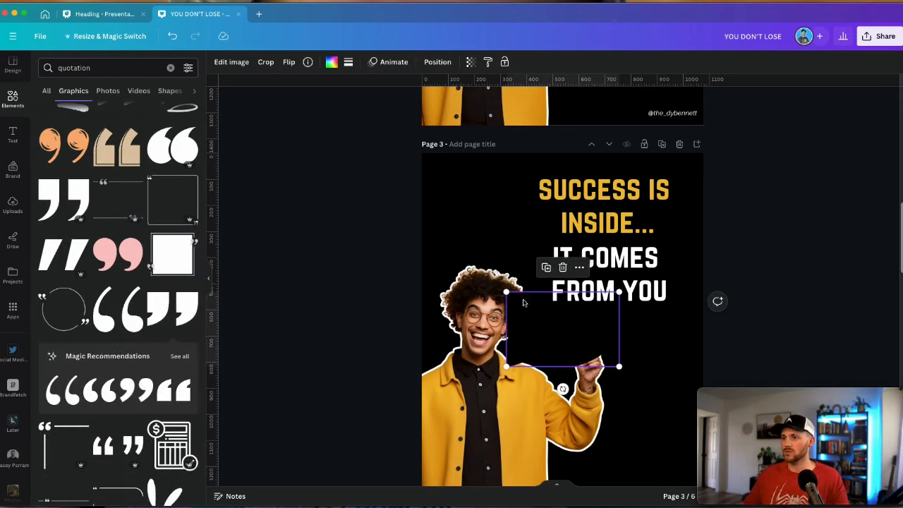
left_click_drag(507, 365, 686, 317)
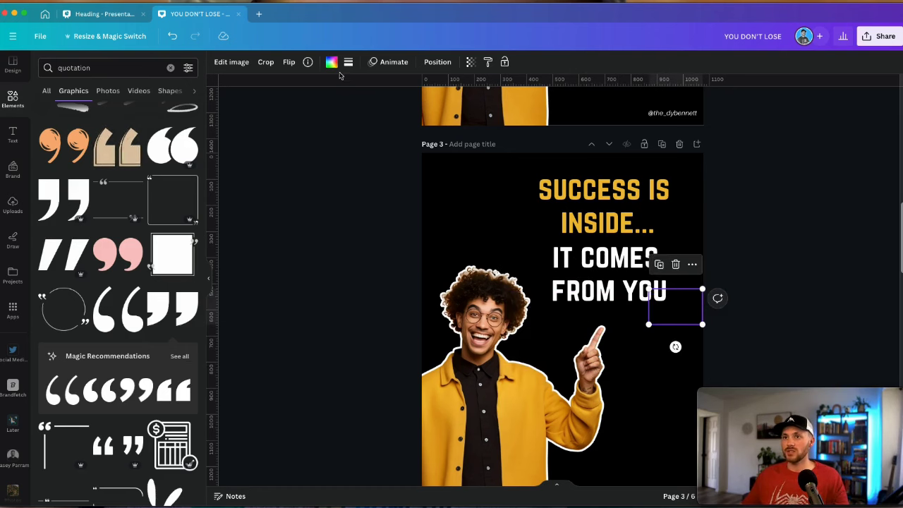
Make the quote marks gold at transparency 37 and rotate them 180° into closing marks
left_click(331, 61)
left_click(189, 122)
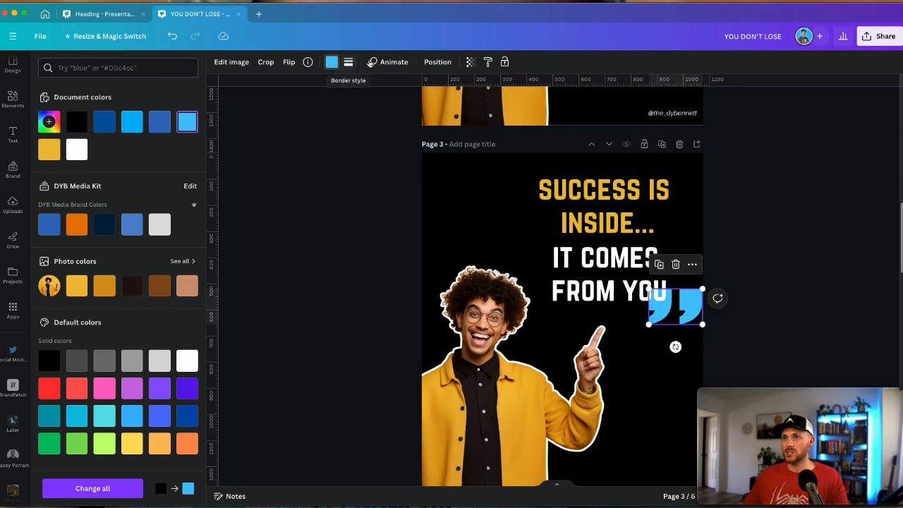
left_click(469, 62)
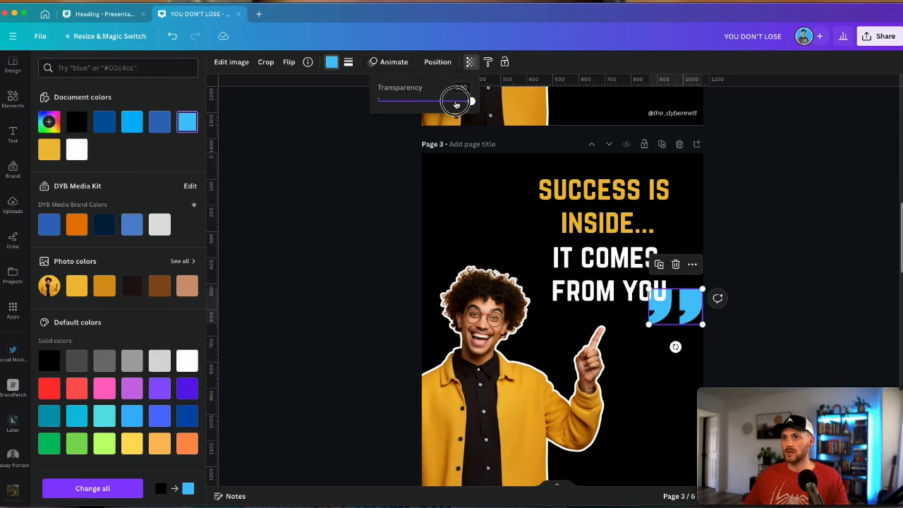
left_click_drag(456, 103, 412, 103)
left_click(330, 62)
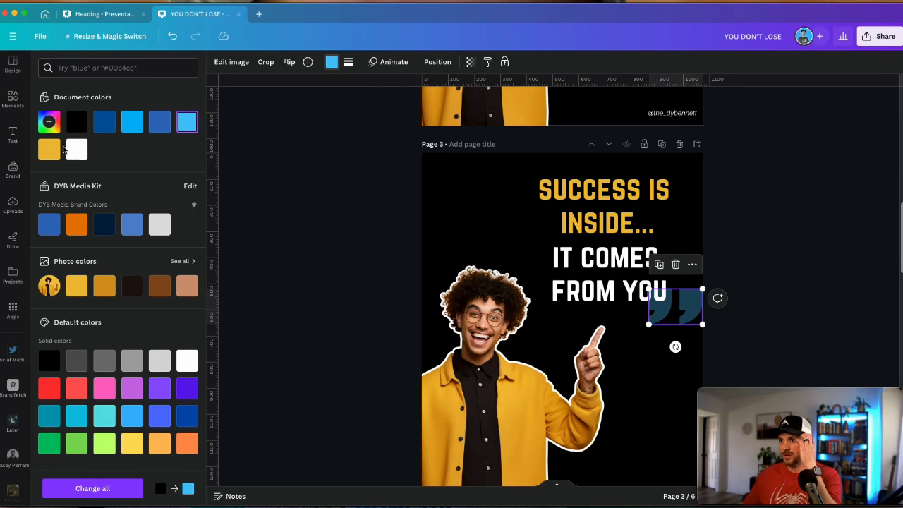
left_click(60, 153)
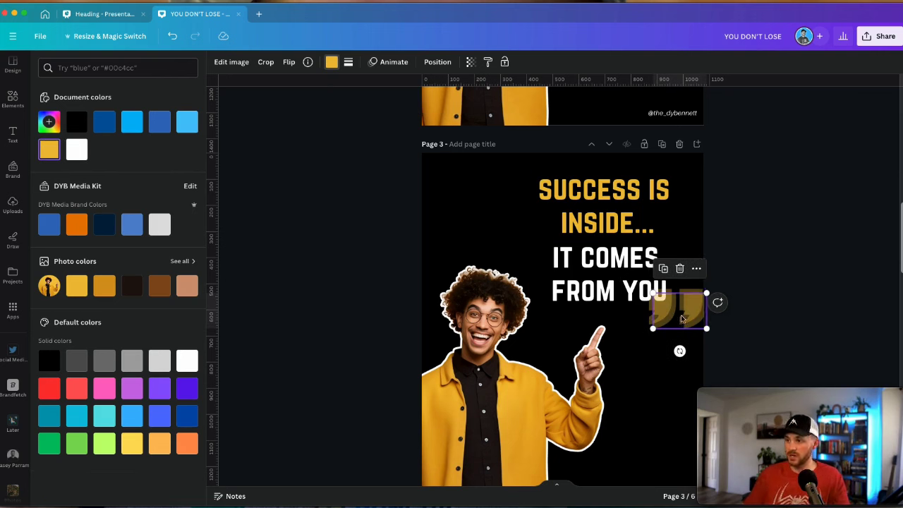
left_click_drag(676, 347, 680, 260)
Copy the quote marks to the top-left before SUCCESS IS and recolour the copy white
key("ctrl+v")
left_click_drag(674, 310, 538, 188)
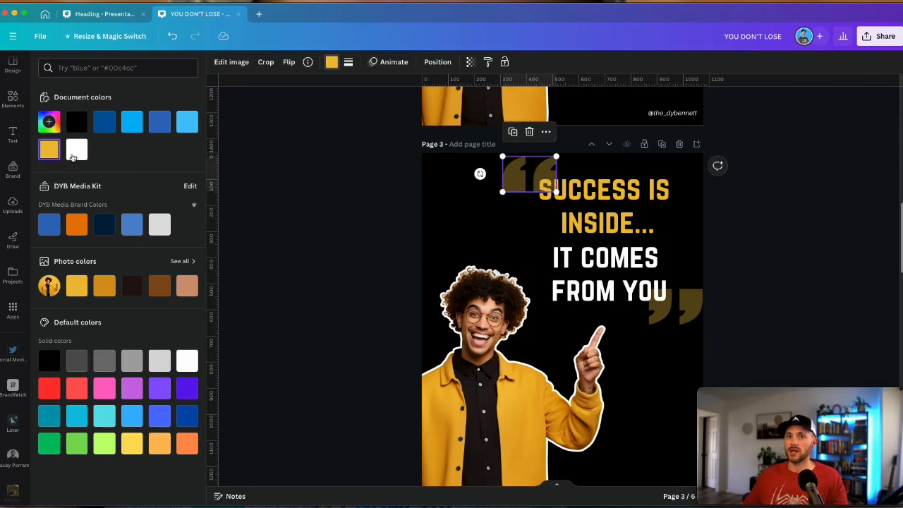
left_click(72, 158)
left_click(349, 207)
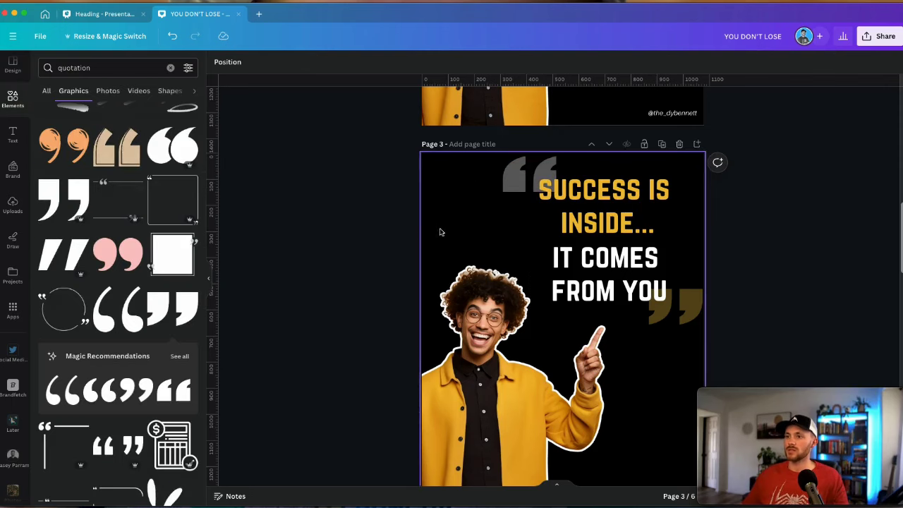
scroll(740, 317, "down", 2)
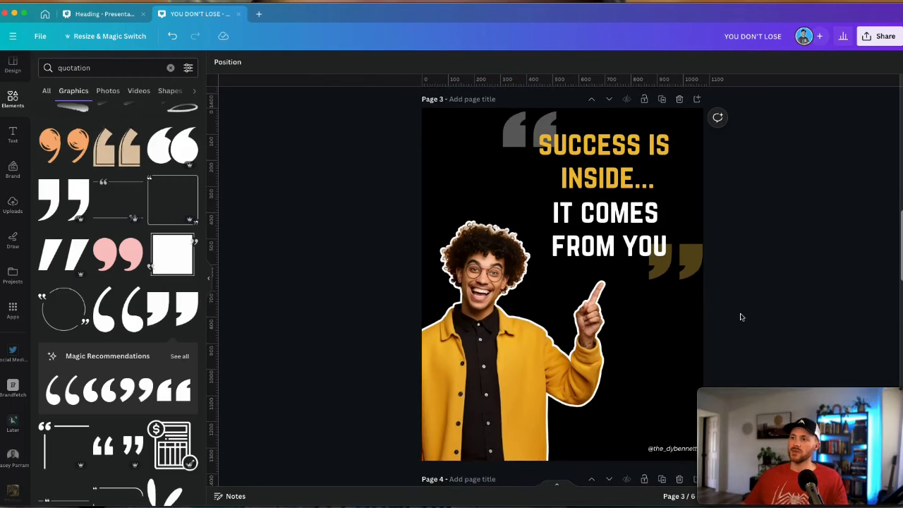
left_click_drag(902, 240, 774, 240)
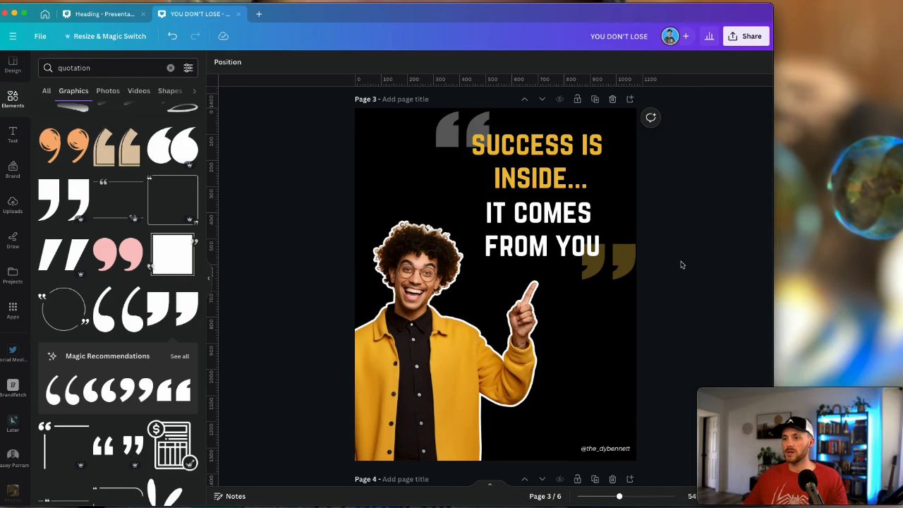
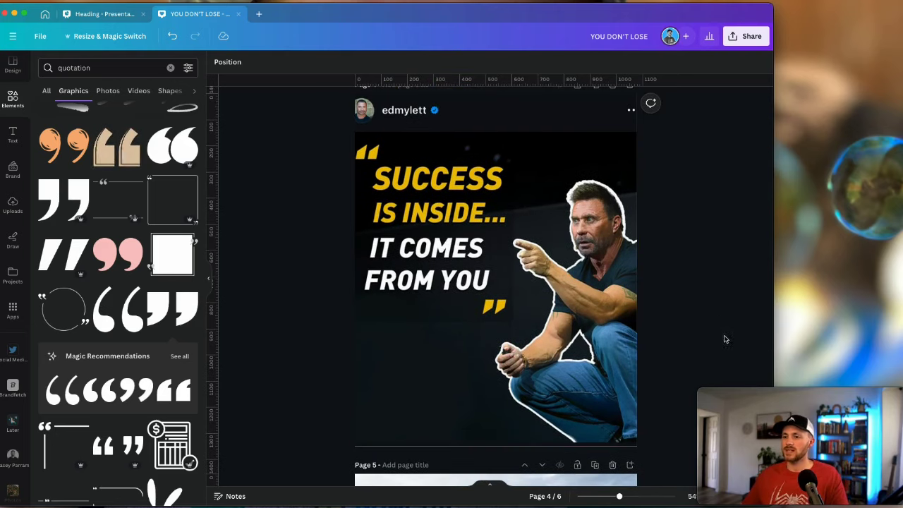
Scroll up over the finished page 4 quote post with its yellow quotation marks
scroll(679, 308, "up", 1)
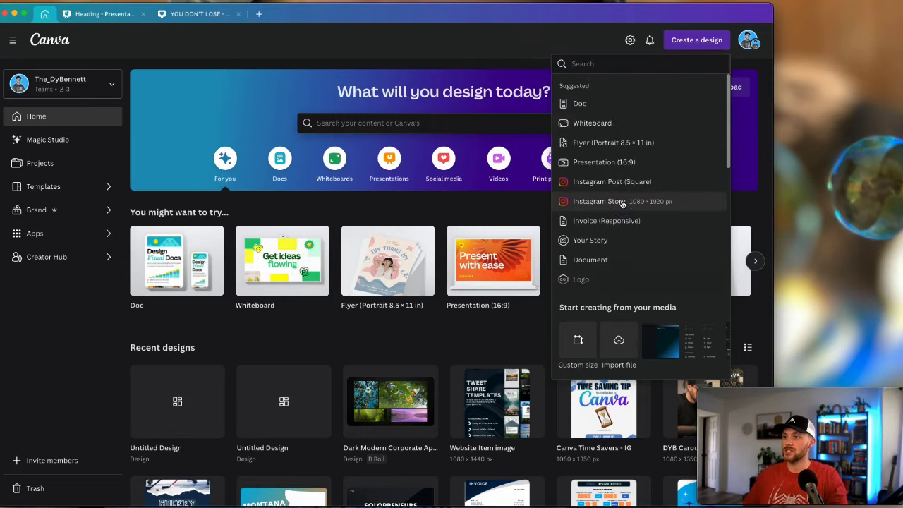
Start a new Instagram Story design at 1080 × 1920 px from the Canva home page
left_click(632, 202)
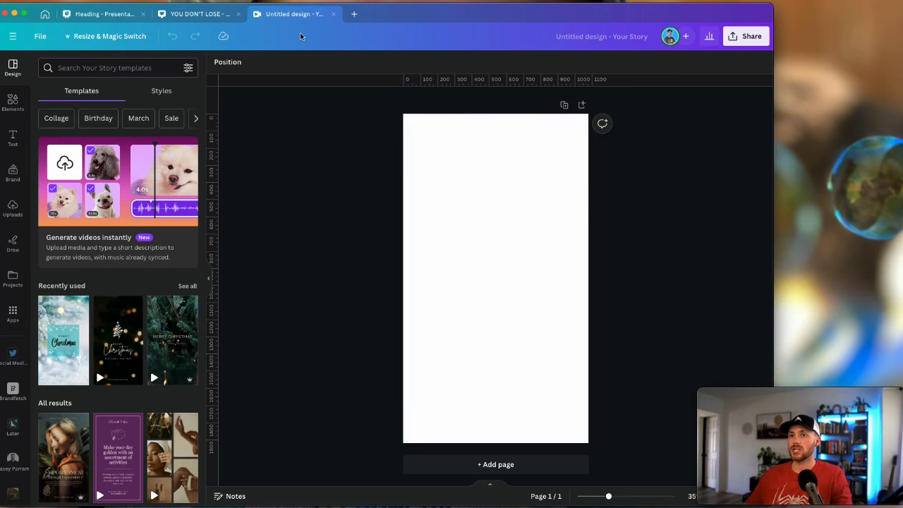
Paste the Championship Culture image as page 2, then open Elements and return to blank page 1
key("super+v")
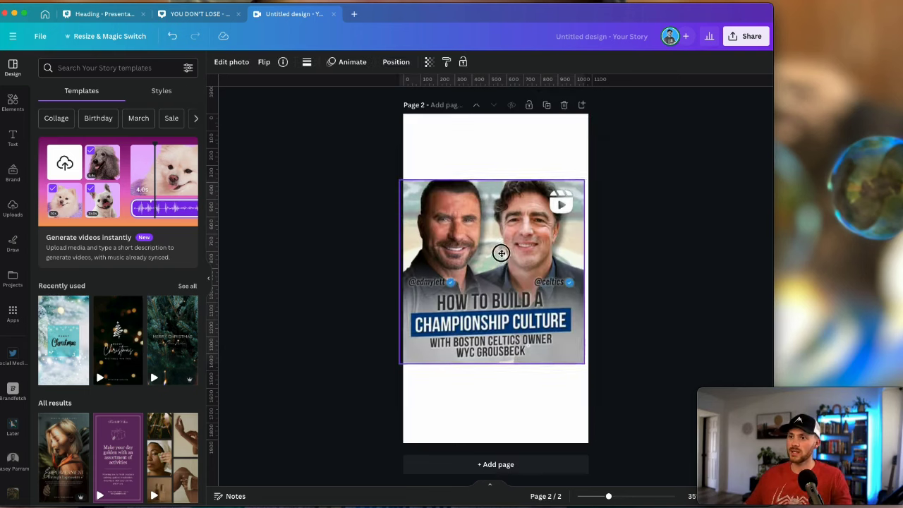
left_click(652, 259)
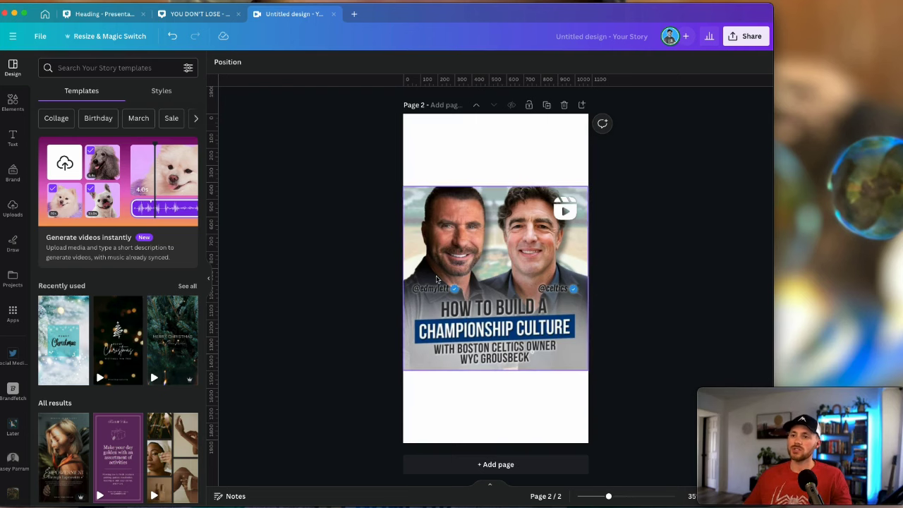
left_click(12, 103)
left_click(109, 67)
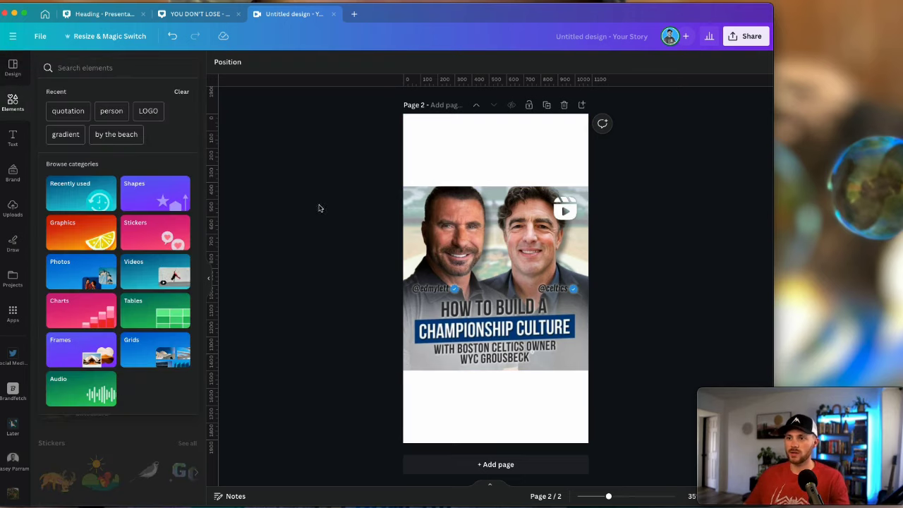
scroll(336, 275, "up", 3)
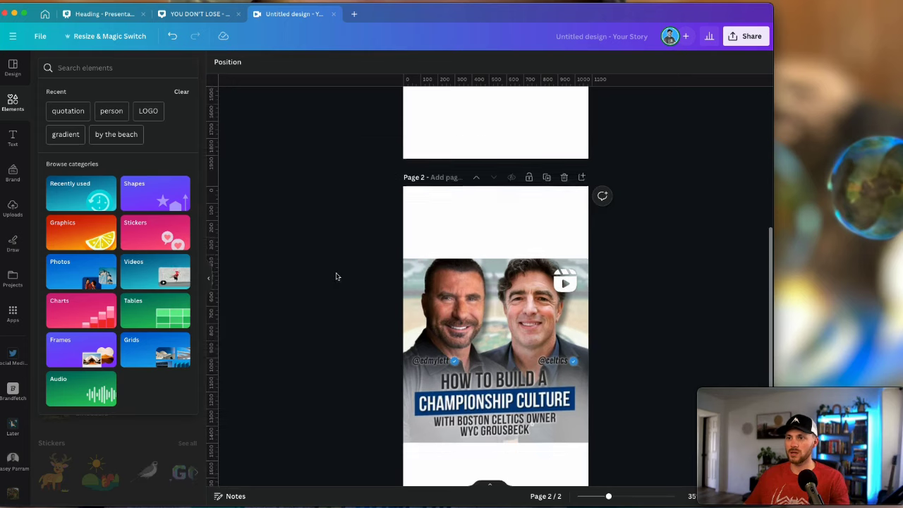
scroll(337, 276, "up", 6)
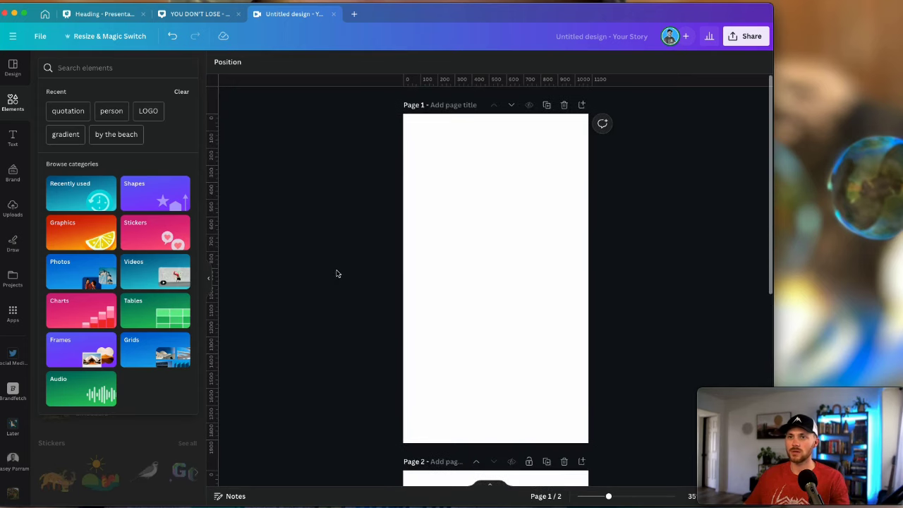
scroll(580, 366, "down", 9)
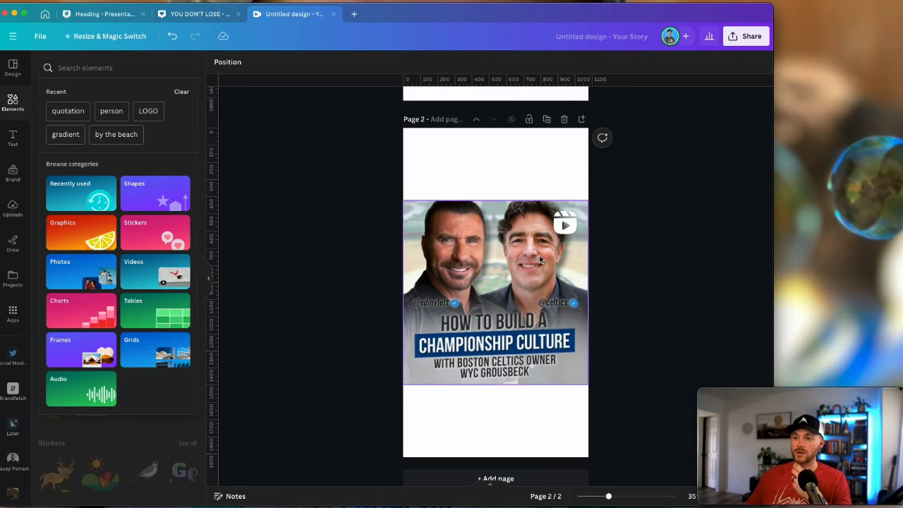
scroll(354, 274, "up", 6)
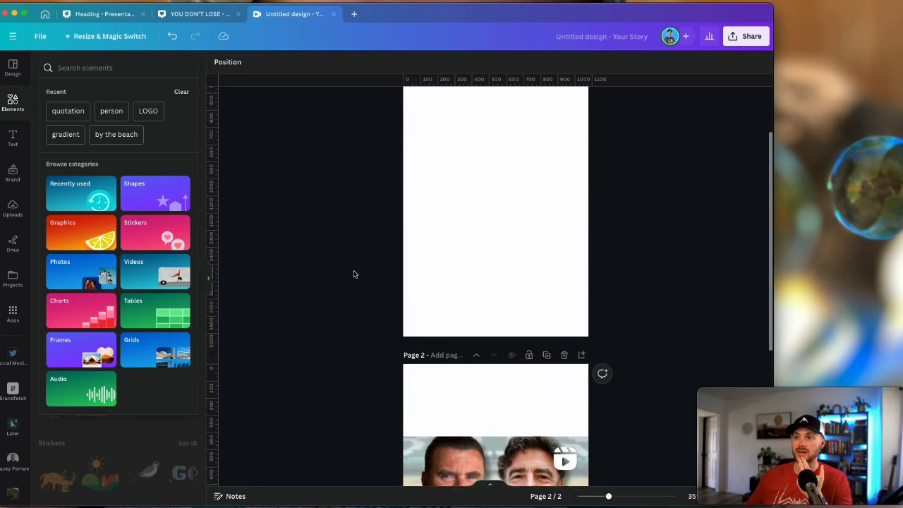
scroll(354, 275, "up", 3)
Search Elements photos for 'basketball' and drag the wooden-floor photo onto page 1
left_click(83, 69)
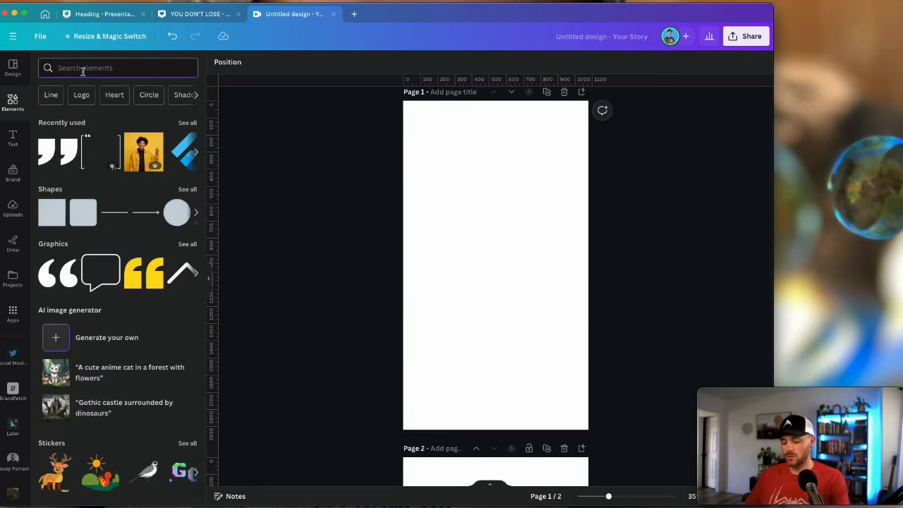
type("basketball")
key("Return")
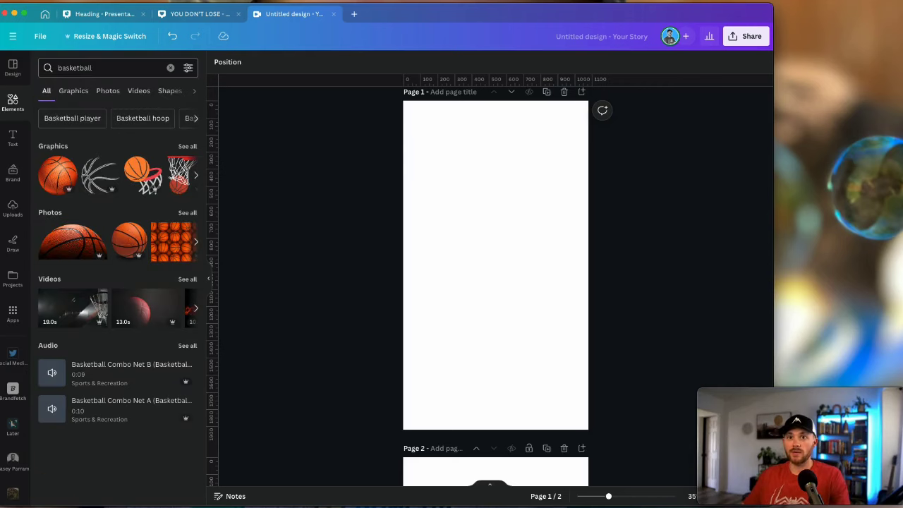
left_click(108, 91)
scroll(150, 296, "down", 3)
scroll(150, 296, "down", 2)
left_click_drag(81, 213, 496, 218)
Crop the basketball photo, lower its transparency, and set it as the page background
double_click(521, 222)
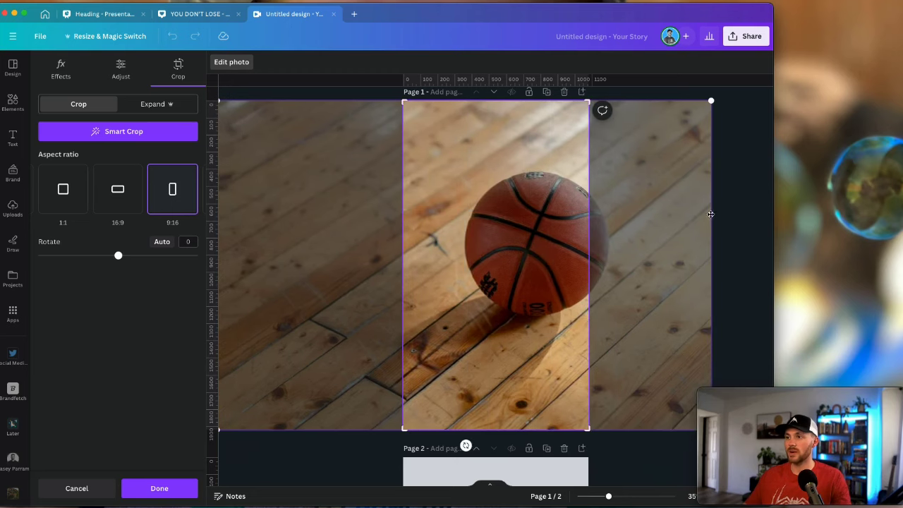
key("Return")
left_click(430, 63)
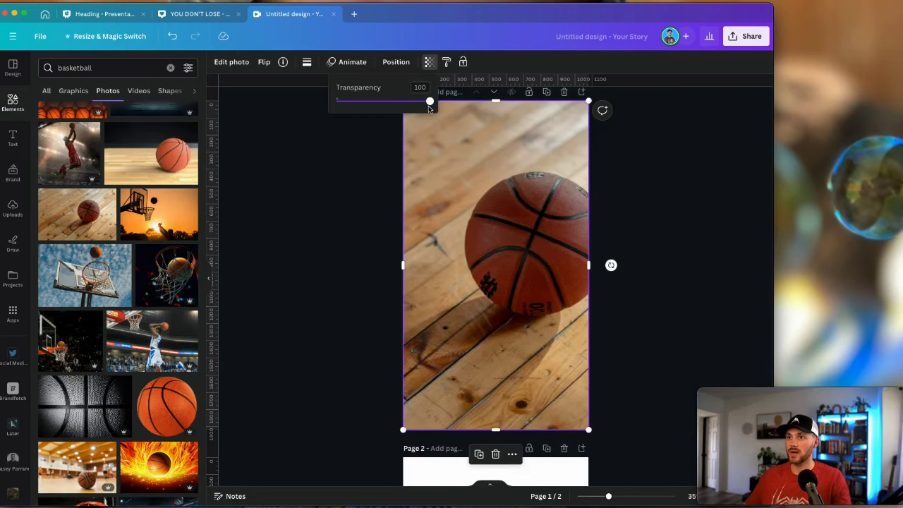
left_click_drag(431, 104, 369, 103)
right_click(500, 163)
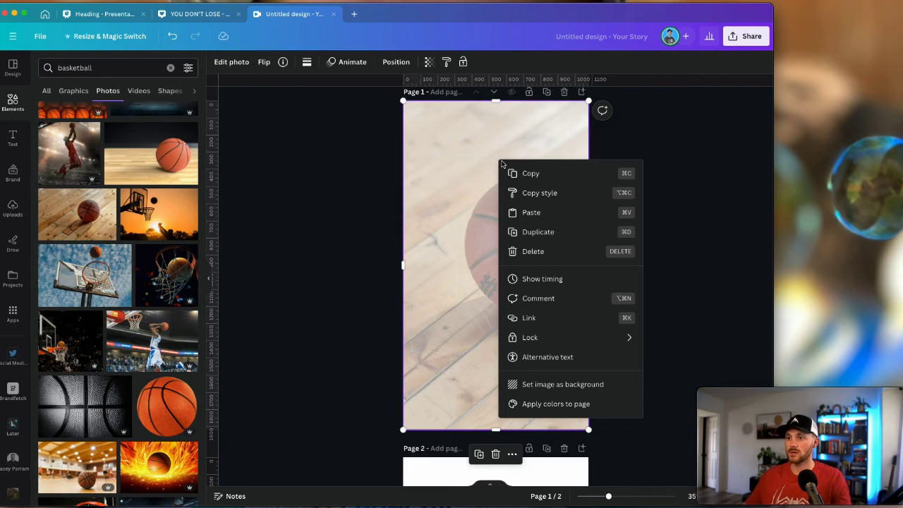
left_click(545, 390)
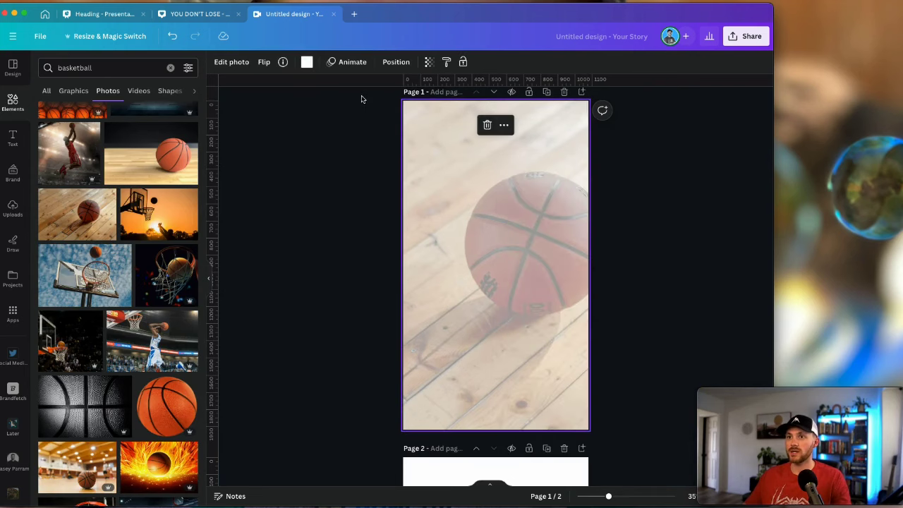
left_click(231, 62)
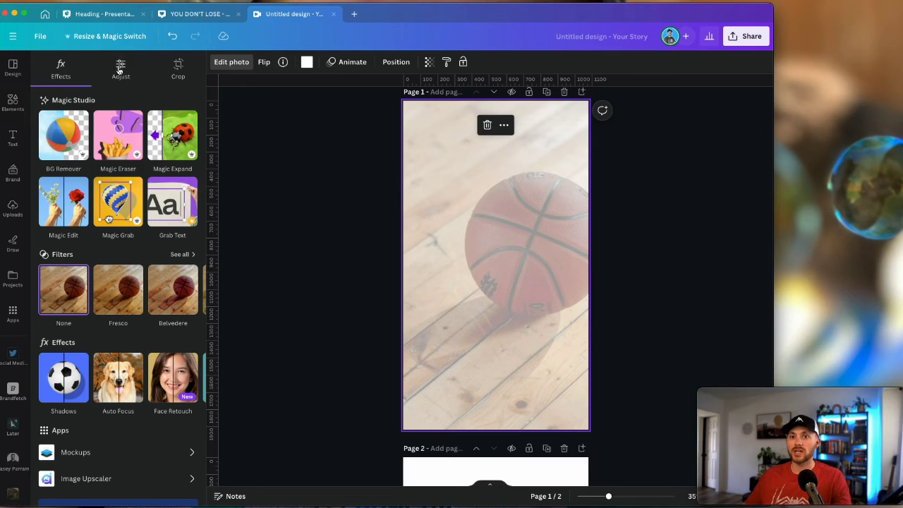
Lower the background photo's sharpness to -51 and set its clarity to 1
left_click(120, 68)
scroll(135, 262, "down", 5)
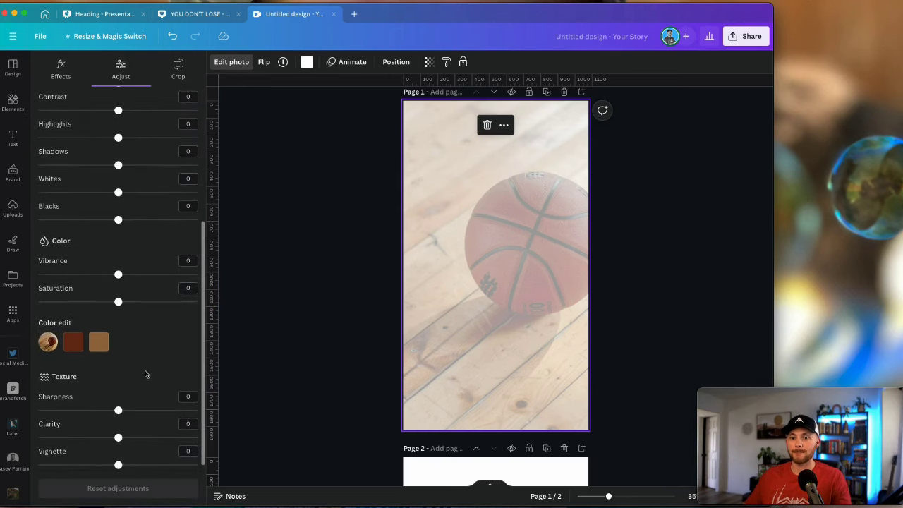
left_click_drag(118, 410, 77, 412)
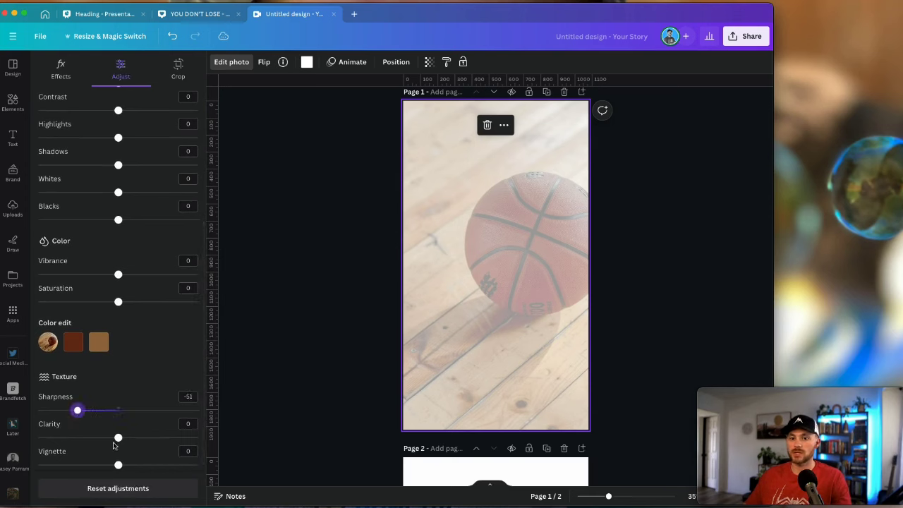
left_click_drag(117, 439, 119, 445)
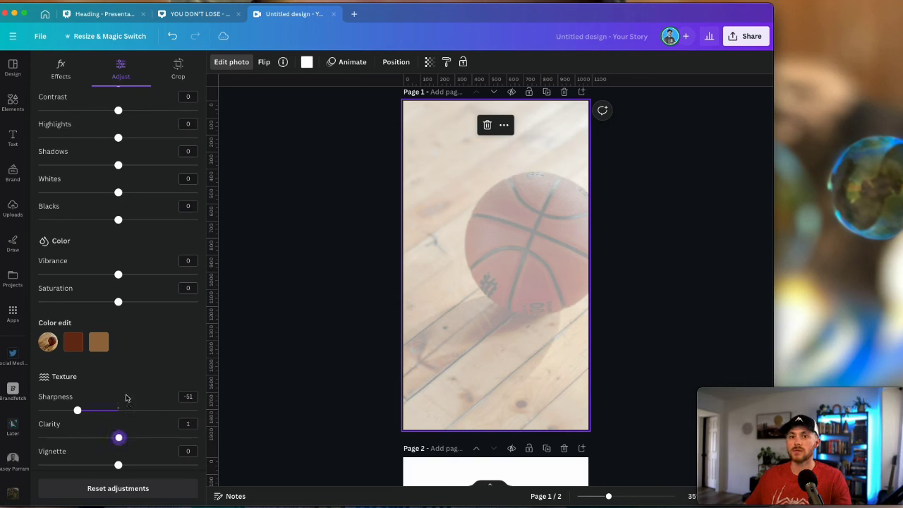
scroll(127, 395, "up", 6)
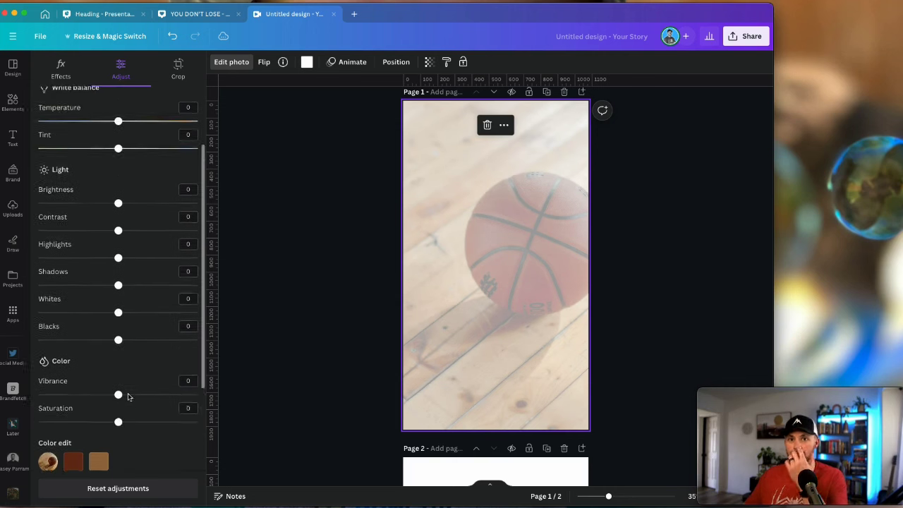
left_click(60, 74)
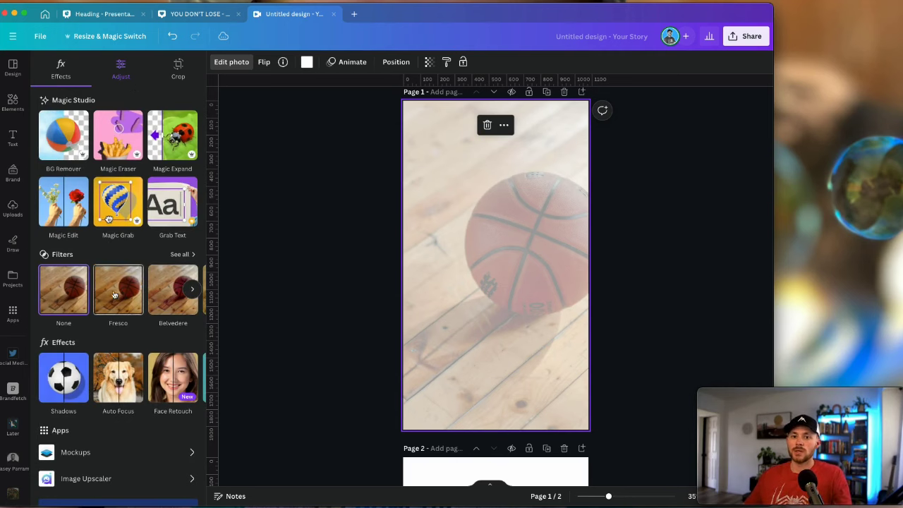
scroll(103, 332, "down", 2)
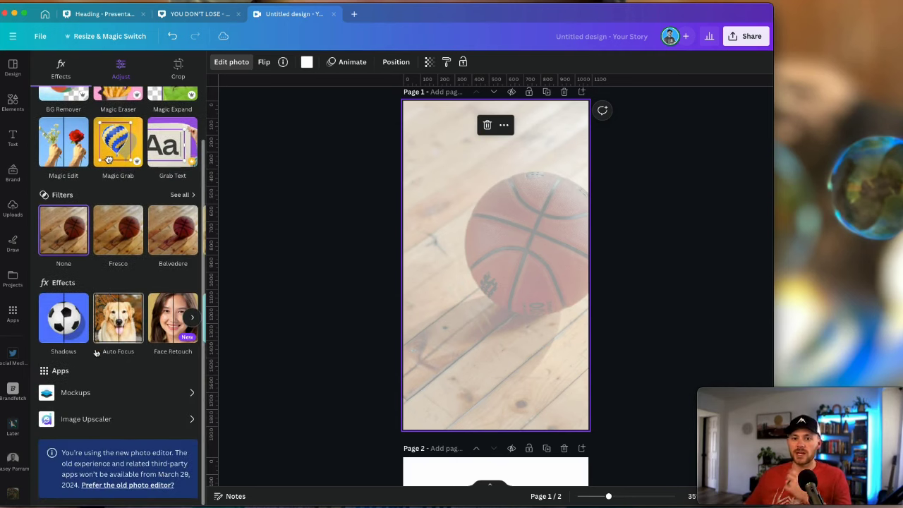
Apply a whole-image Blur effect at intensity 33 to the basketball background
left_click(192, 317)
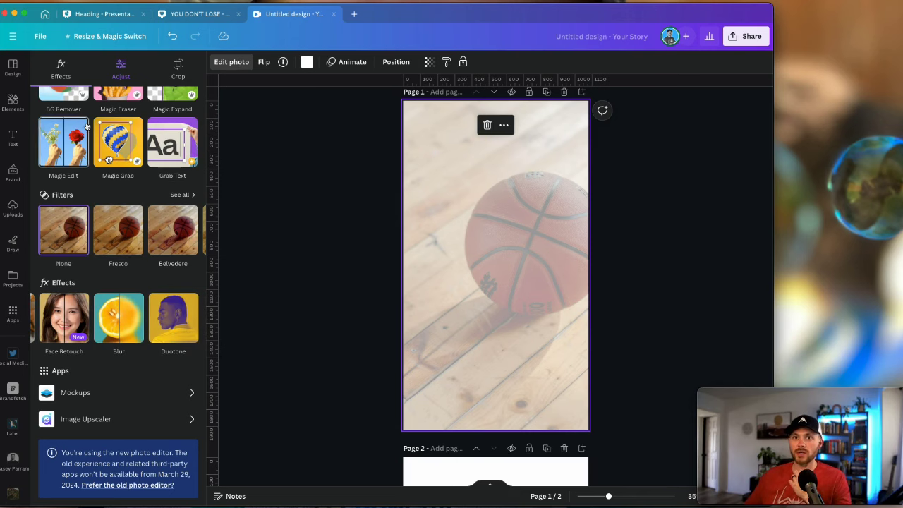
left_click(117, 318)
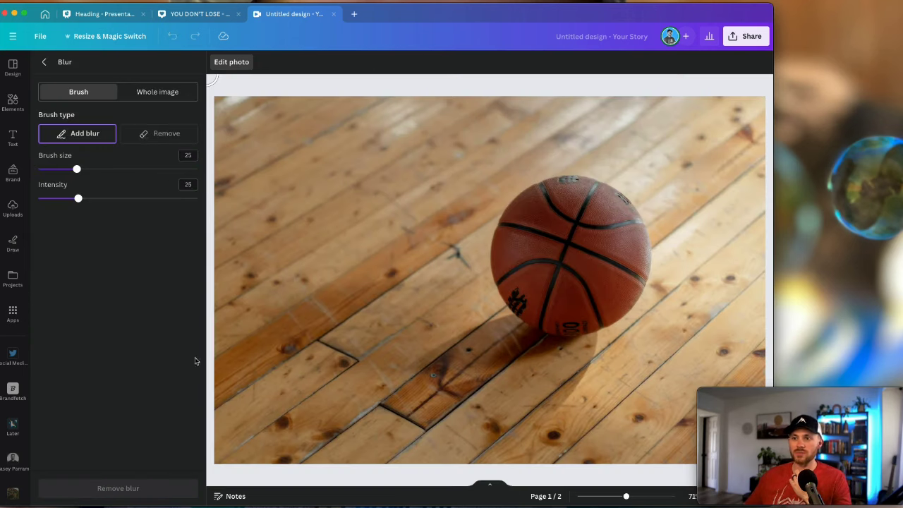
left_click(153, 99)
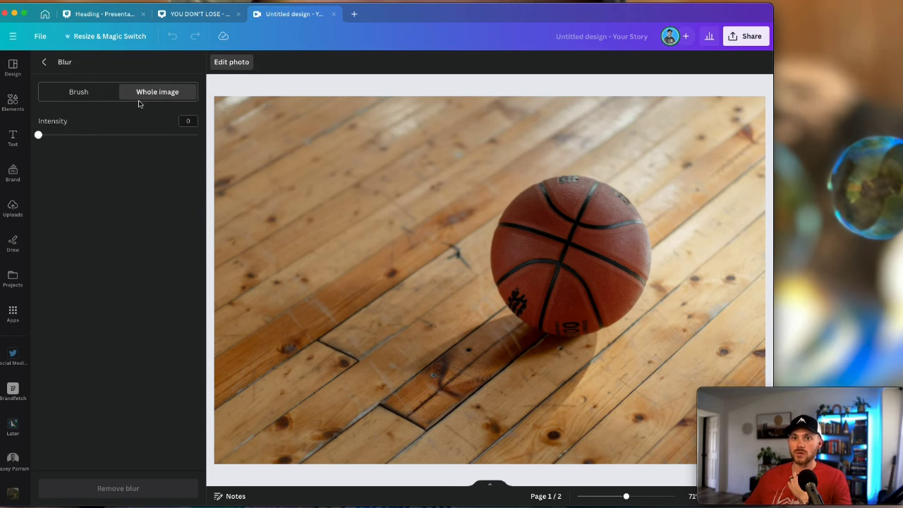
left_click_drag(39, 138, 91, 138)
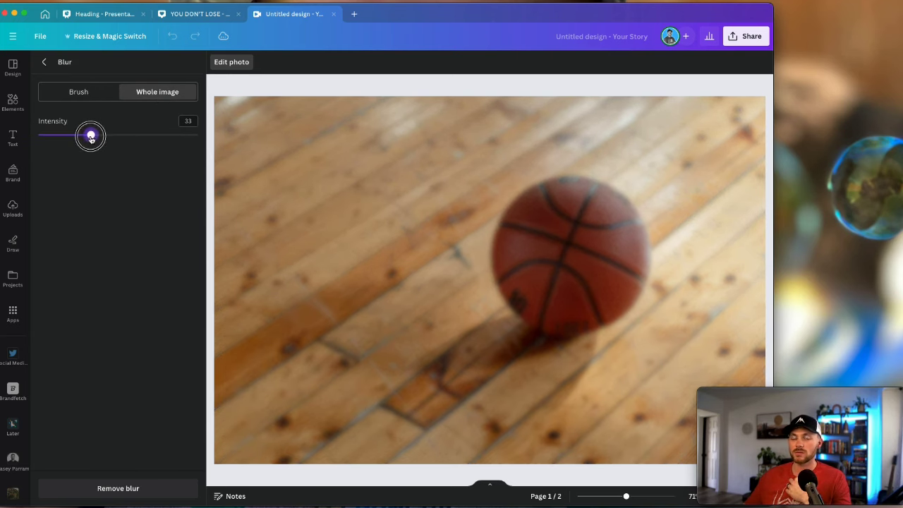
left_click(43, 64)
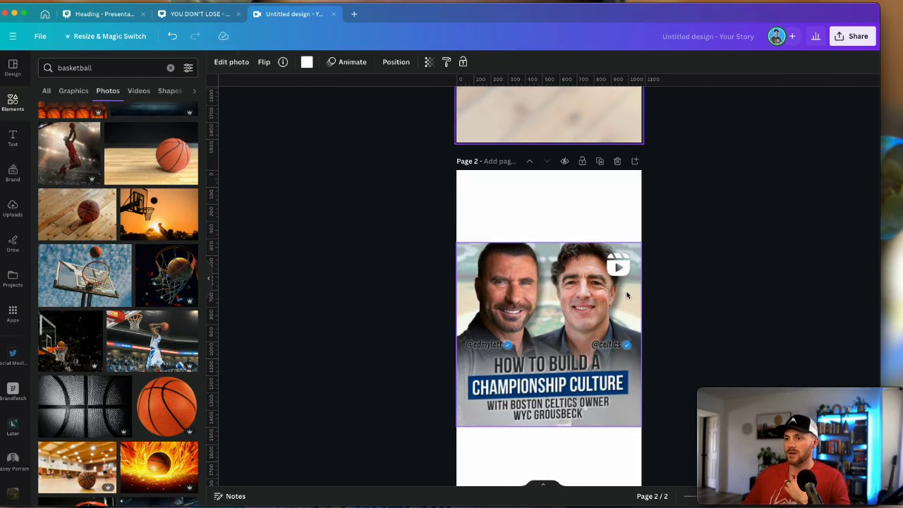
Search Elements for 'headshot' and add the grey-jacket man's photo to page 1
scroll(627, 295, "down", 2)
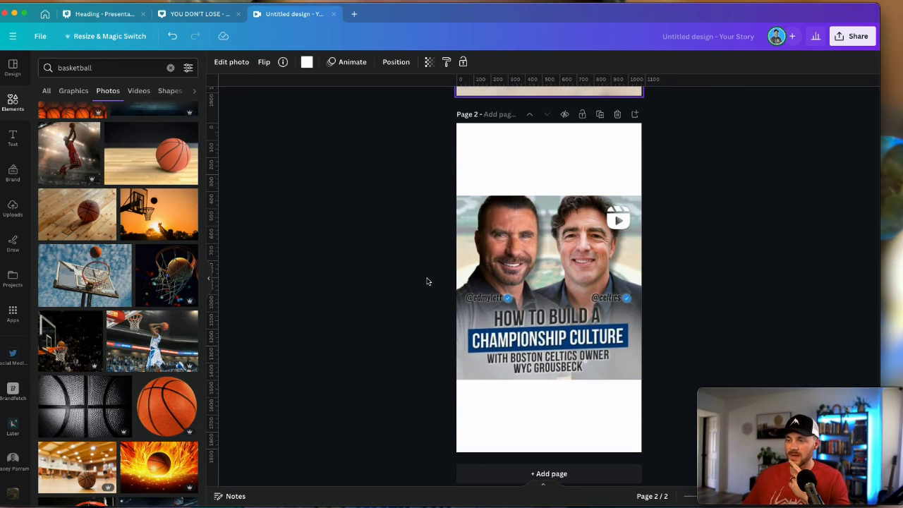
scroll(427, 282, "up", 2)
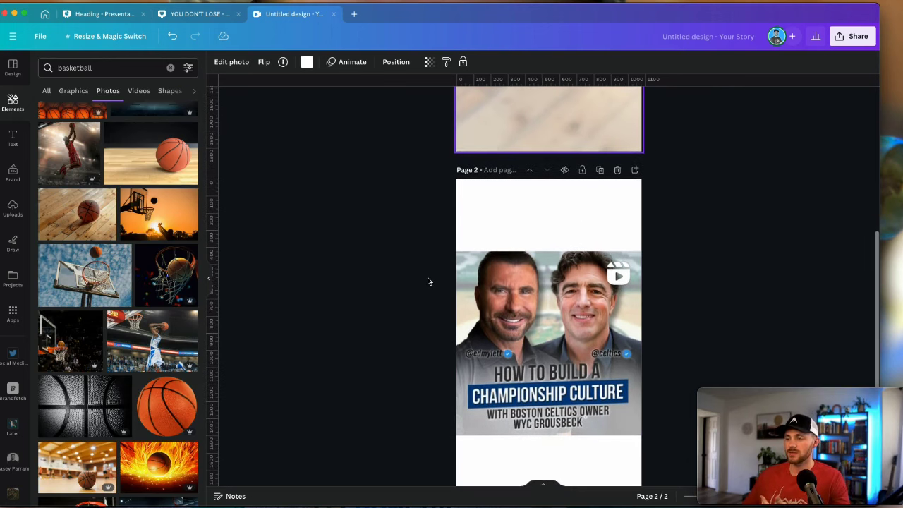
scroll(427, 281, "up", 3)
scroll(343, 270, "up", 5)
double_click(78, 68)
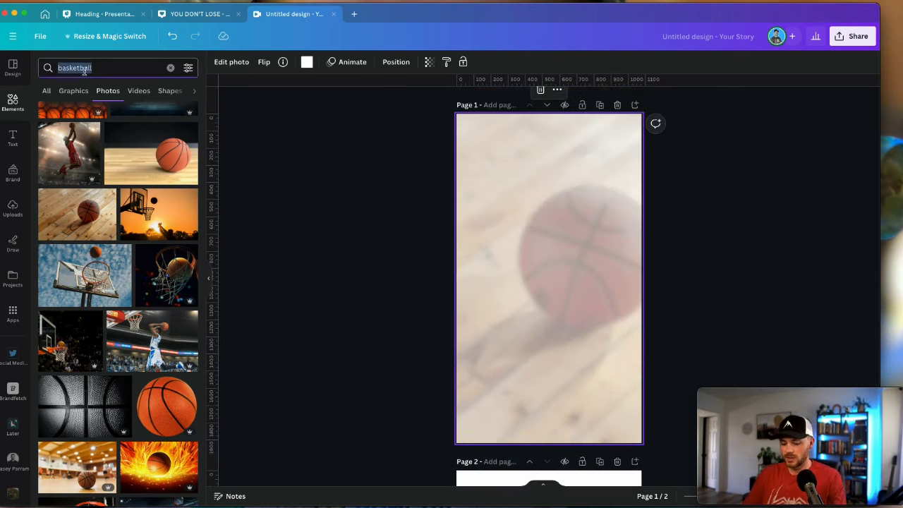
type("headshot")
key("Return")
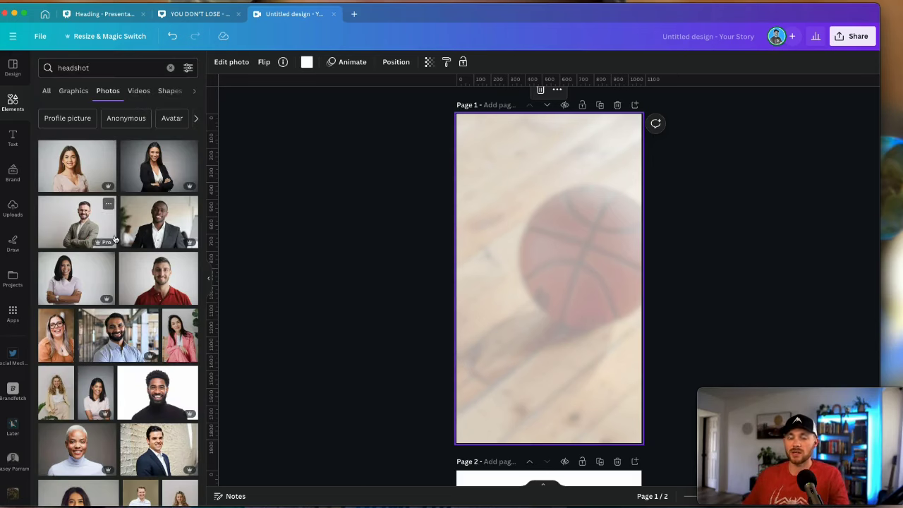
left_click(85, 232)
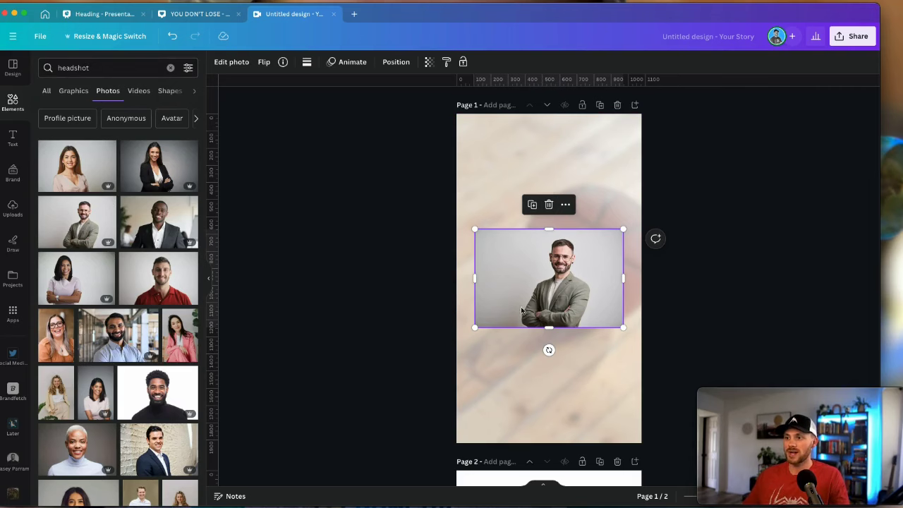
left_click(233, 62)
scroll(496, 362, "down", 4)
scroll(496, 358, "down", 1)
scroll(551, 304, "up", 5)
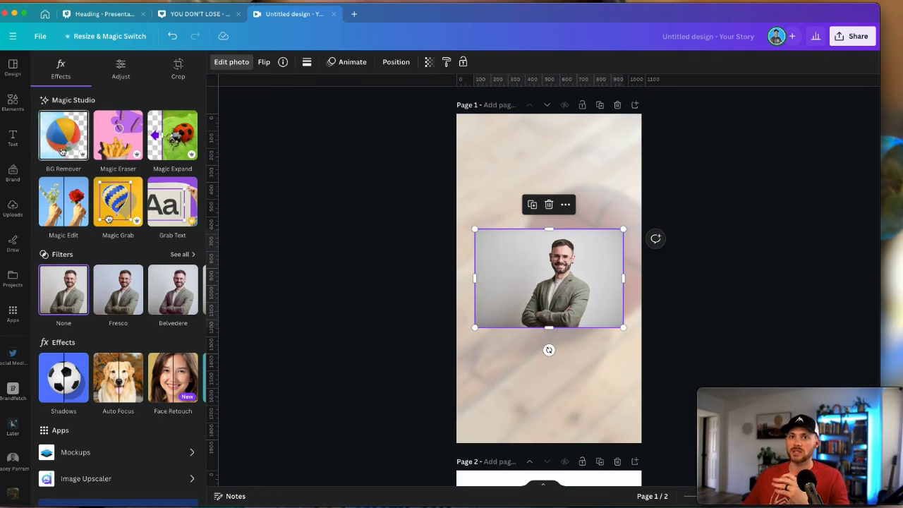
Enlarge the grey-jacket man's cut-out to fill the lower half of page 1
left_click_drag(592, 322, 570, 402)
double_click(572, 353)
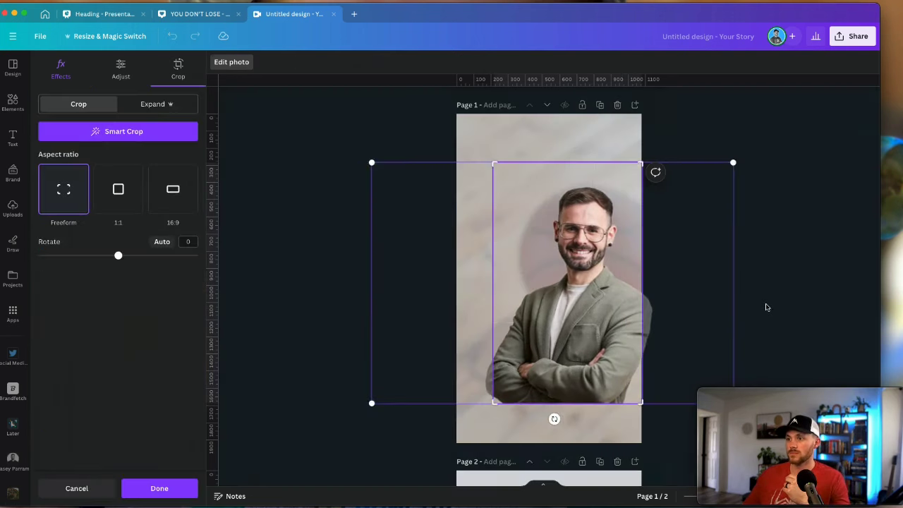
left_click(752, 310)
scroll(151, 317, "down", 3)
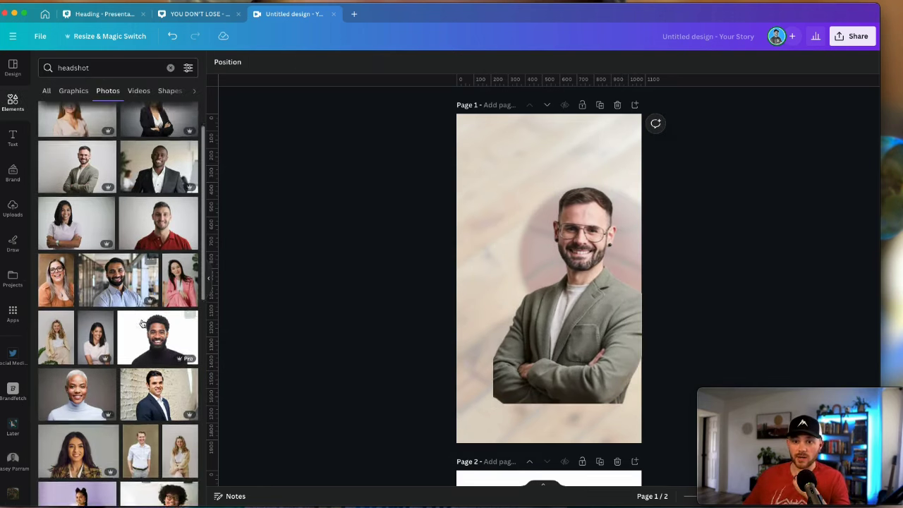
scroll(151, 317, "down", 10)
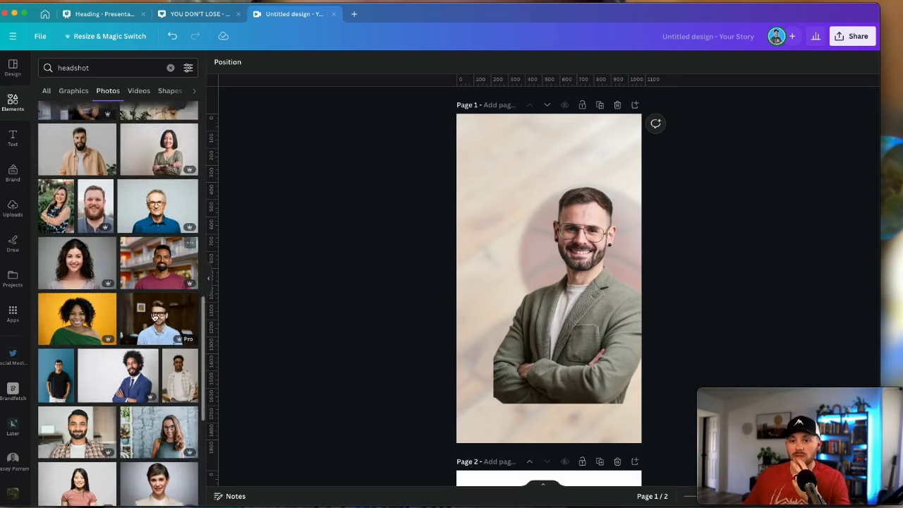
Add the plaid-shirt man's headshot to page 1 and size it on the left
scroll(144, 330, "up", 3)
left_click(144, 331)
left_click_drag(626, 383, 652, 438)
left_click(231, 62)
left_click_drag(554, 365, 539, 351)
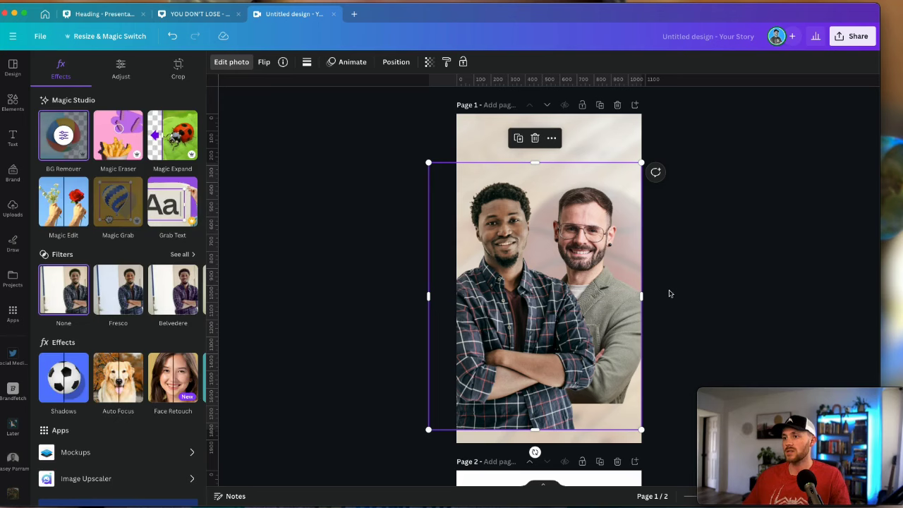
left_click(669, 292)
Trim the plaid-shirt photo and resize the grey-jacket photo so both men stand side by side
left_click_drag(642, 298, 635, 306)
left_click(627, 311)
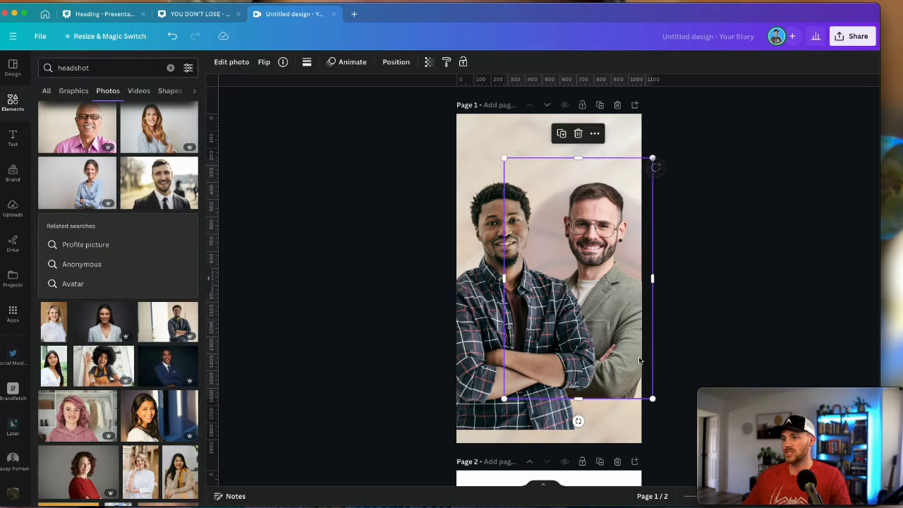
left_click_drag(650, 399, 645, 389)
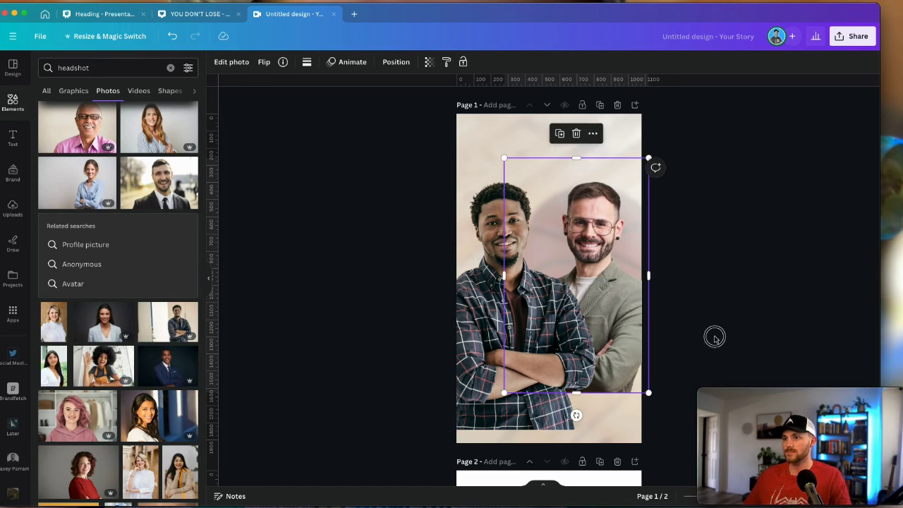
left_click(544, 304)
scroll(526, 298, "down", 8)
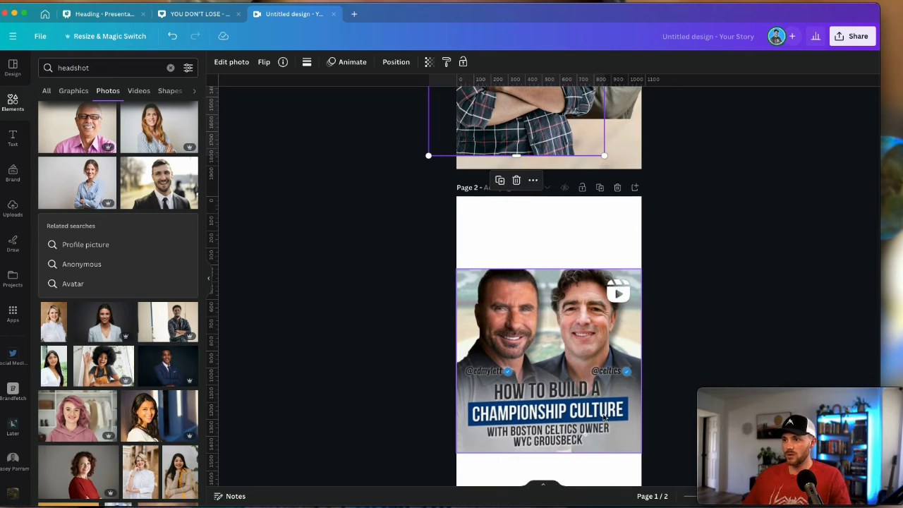
scroll(652, 328, "down", 3)
scroll(649, 327, "up", 10)
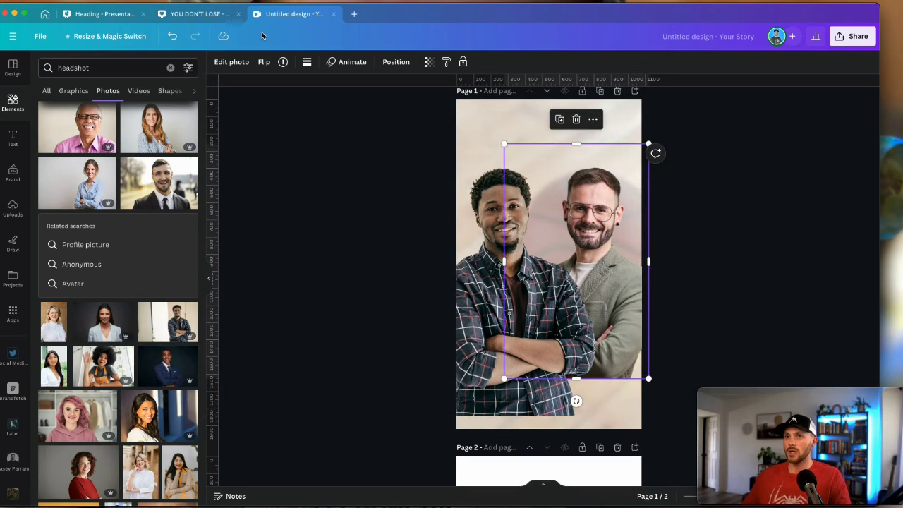
Give the right headshot a drop shadow with blur 30, distance 44 and intensity 54
left_click(237, 62)
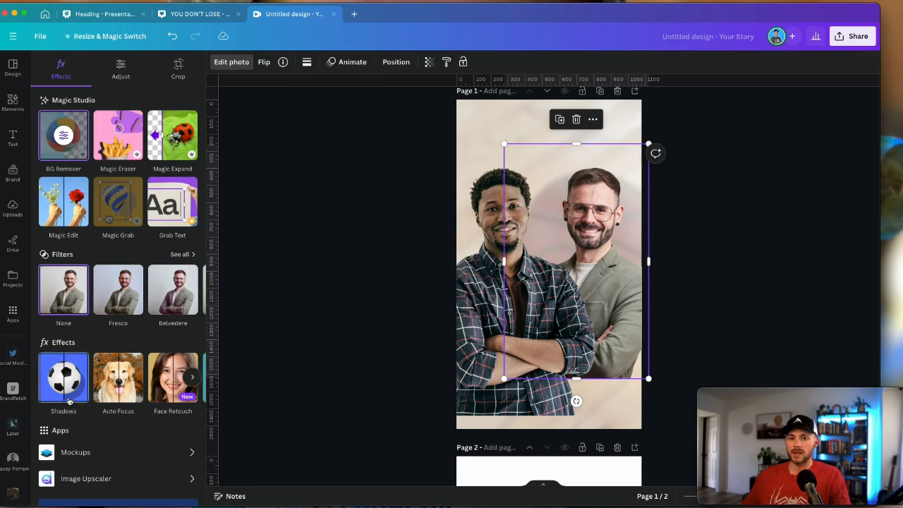
left_click(64, 377)
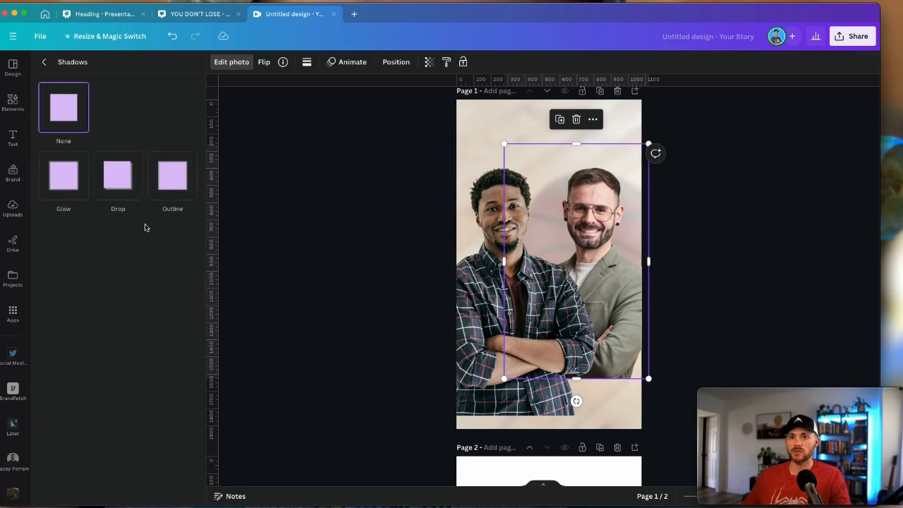
left_click(122, 178)
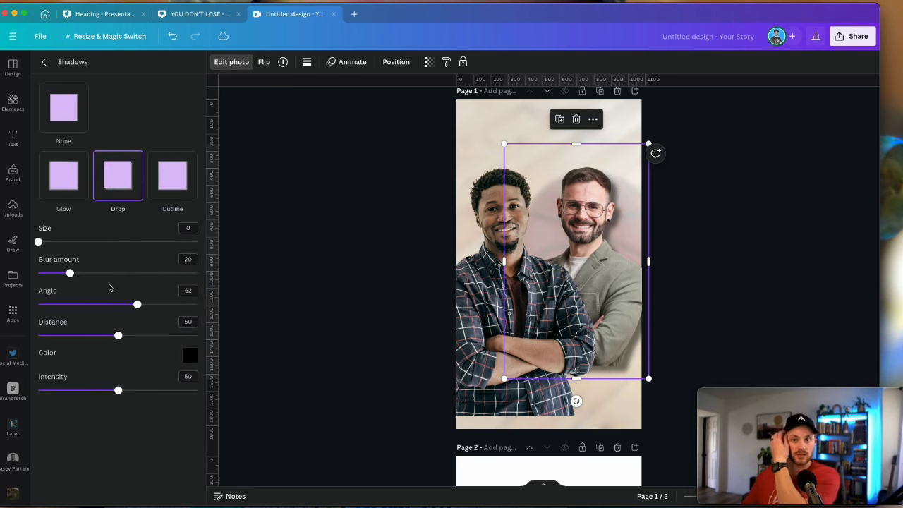
left_click_drag(40, 244, 38, 243)
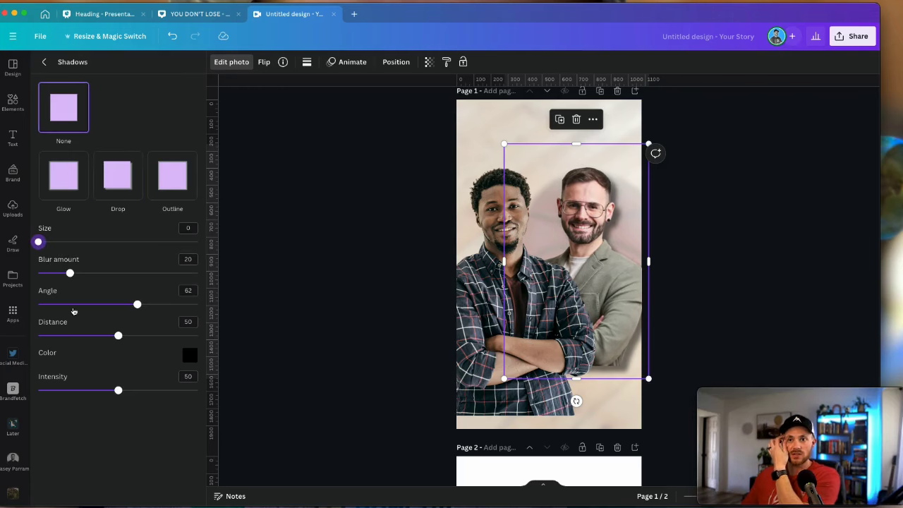
left_click_drag(113, 338, 110, 334)
left_click_drag(69, 275, 86, 275)
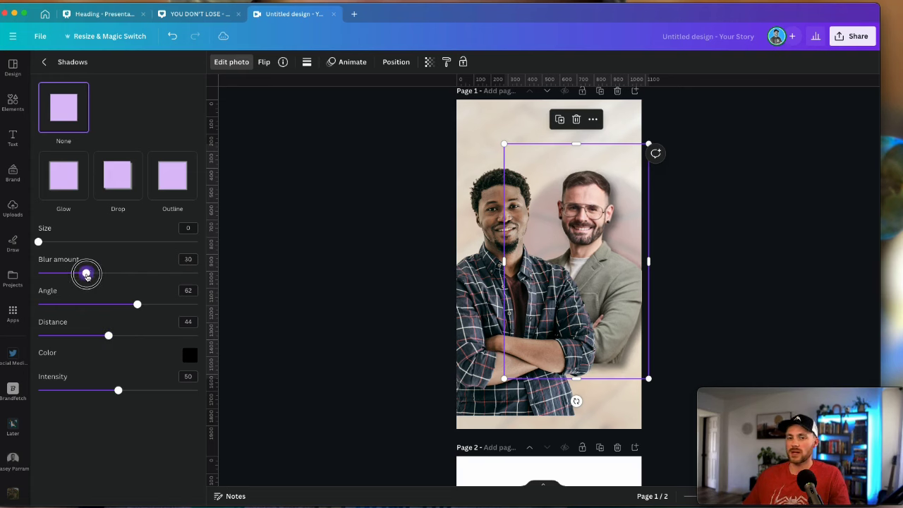
left_click_drag(119, 391, 125, 392)
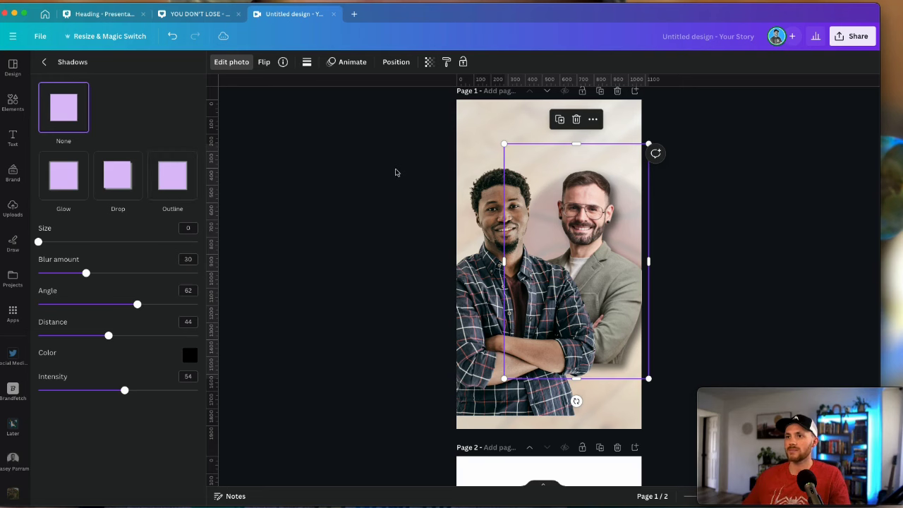
Copy the shadow style onto the left headshot, undoing the accidental resize
left_click(446, 61)
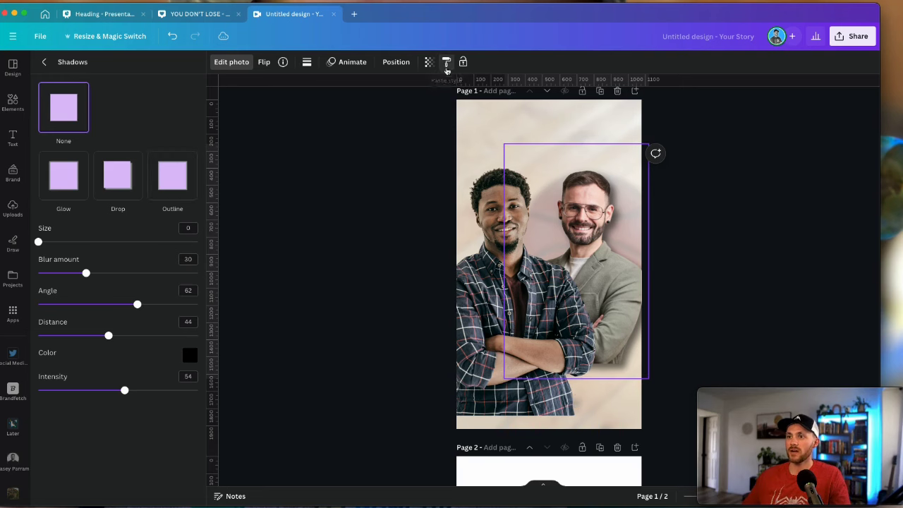
left_click(496, 226)
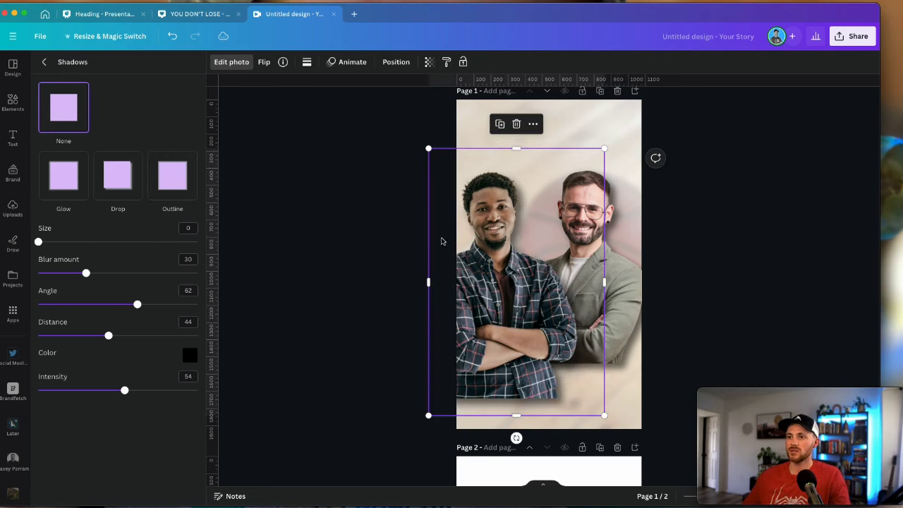
left_click_drag(601, 410, 613, 429)
left_click_drag(521, 365, 525, 362)
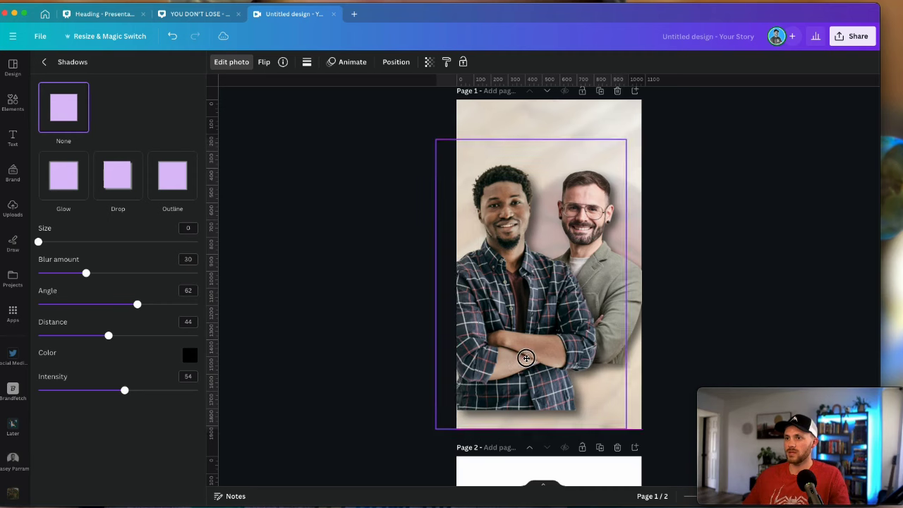
key("super+z")
key("super+z")
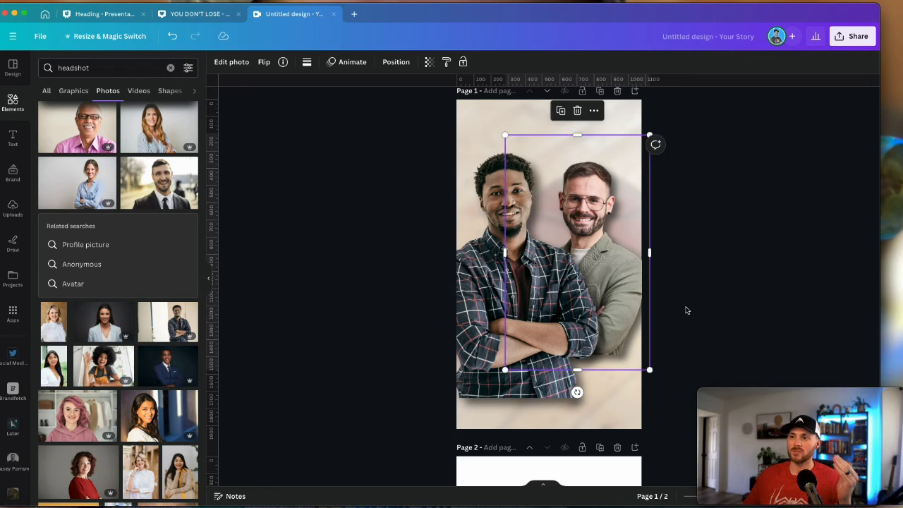
Add a square and stretch it to the full 1080 px page width, centred on page 1
left_click(441, 270)
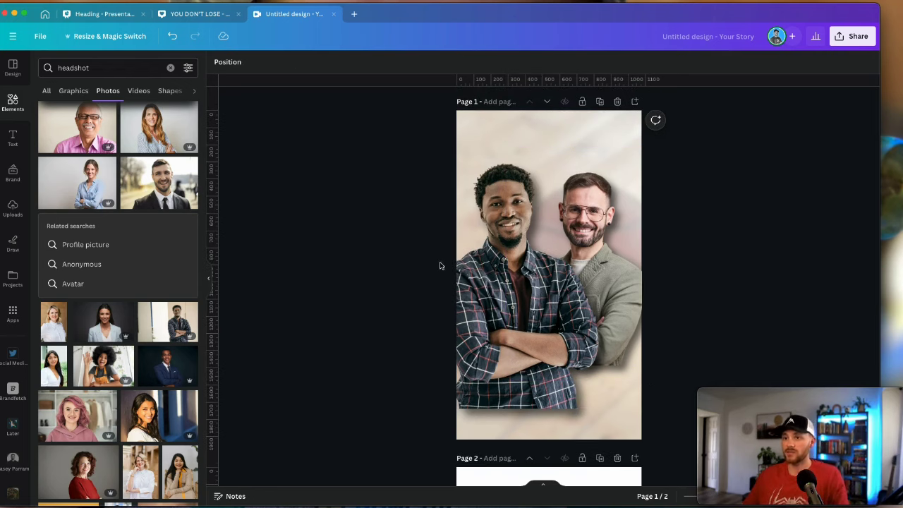
key("r")
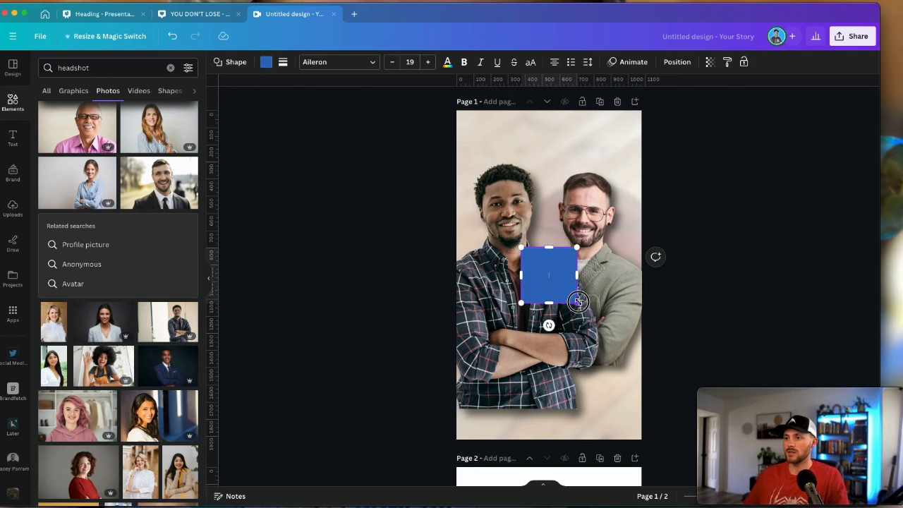
left_click_drag(577, 302, 626, 375)
left_click_drag(520, 247, 458, 190)
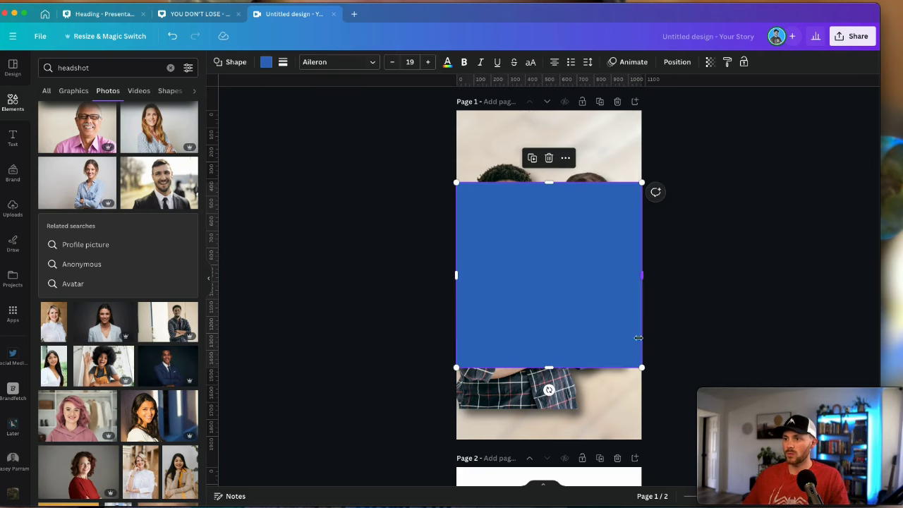
left_click_drag(640, 365, 642, 367)
left_click_drag(562, 293, 562, 292)
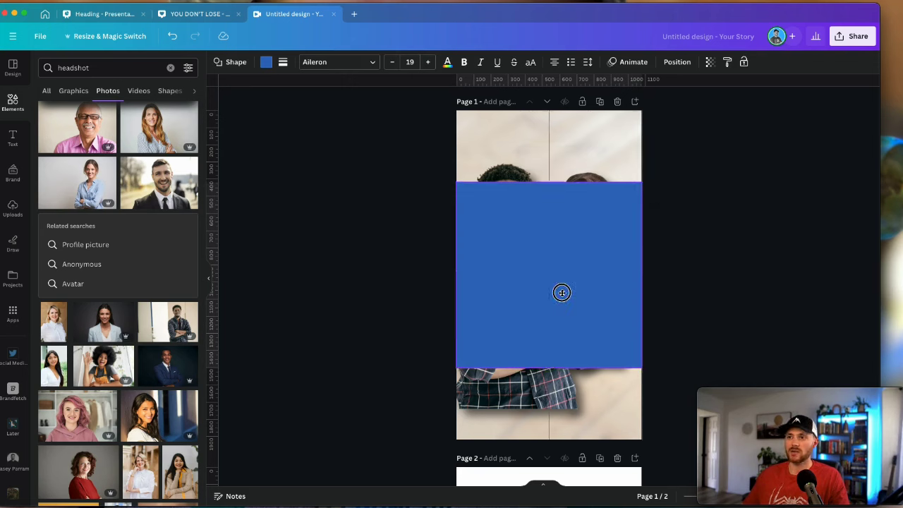
Add a horizontal guide along the top edge of the blue square
left_click_drag(561, 292, 561, 292)
left_click(446, 187)
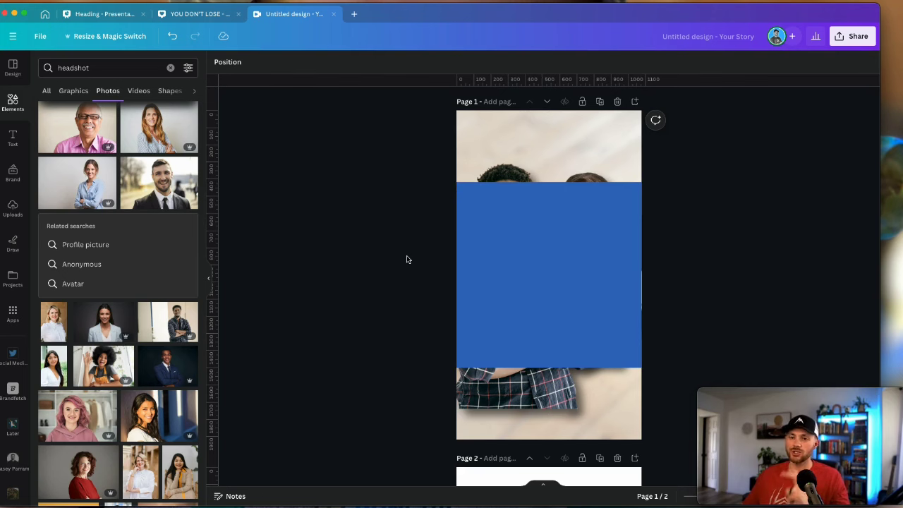
left_click_drag(520, 80, 510, 81)
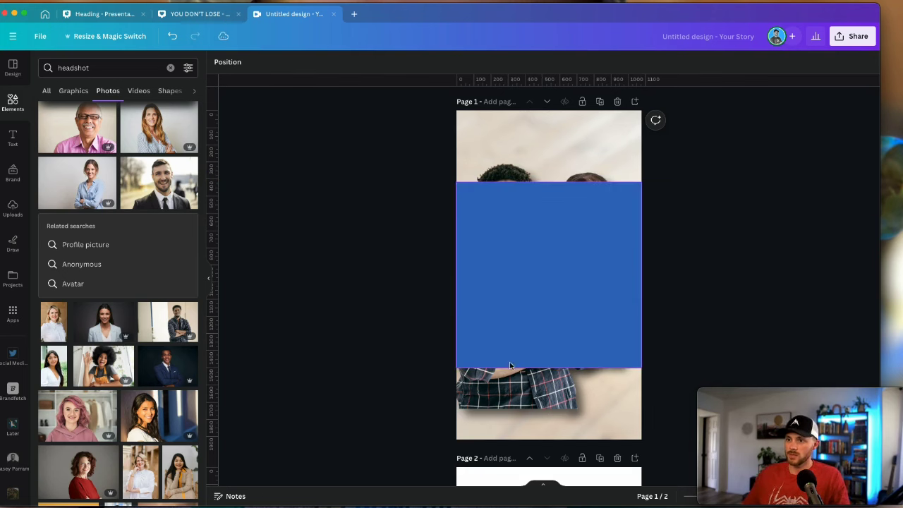
Delete the blue square, then move both headshots lower and shrink them together
left_click(520, 274)
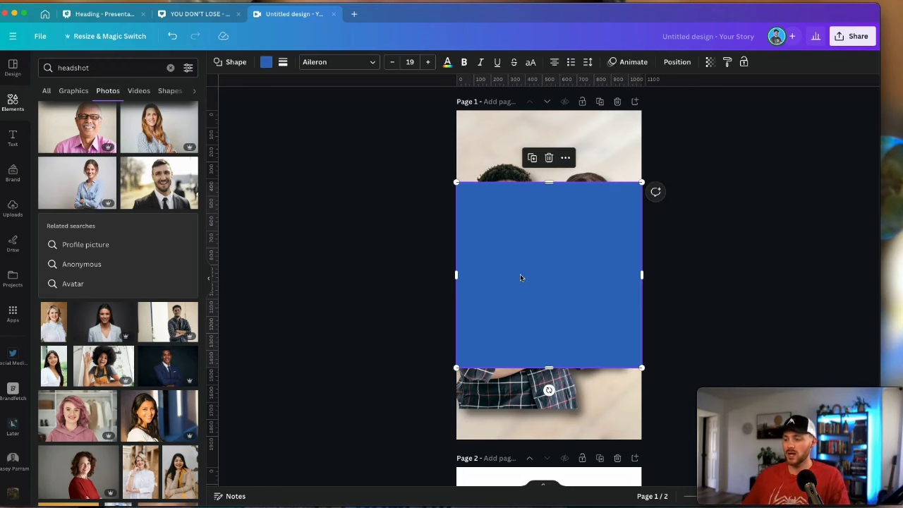
key("Delete")
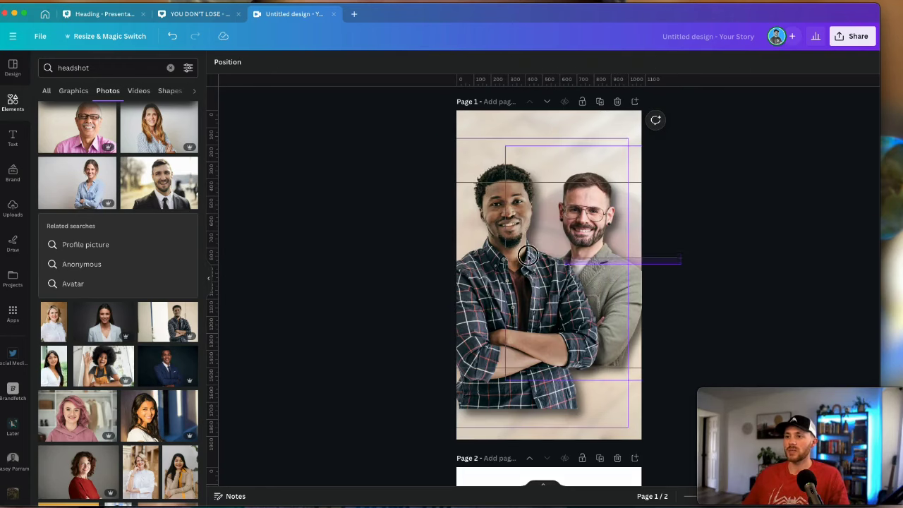
key("ctrl+a")
left_click_drag(543, 245, 543, 282)
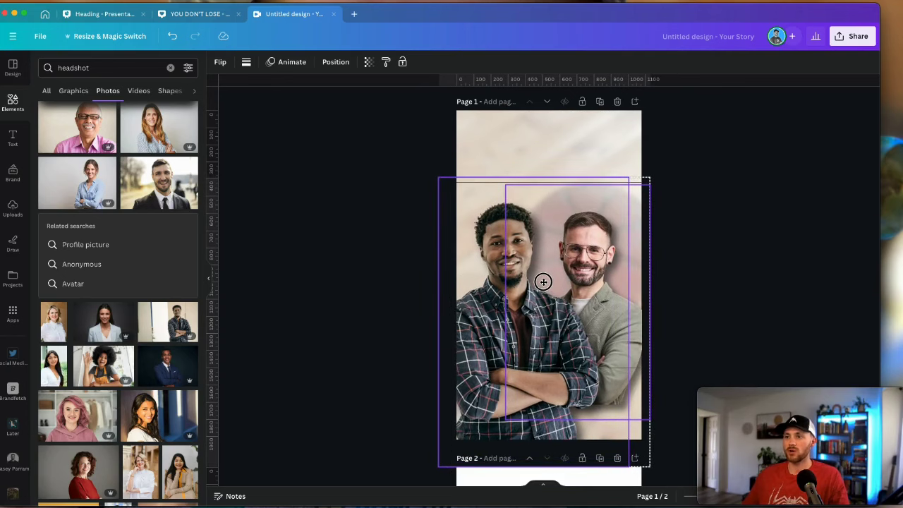
scroll(665, 205, "down", 3)
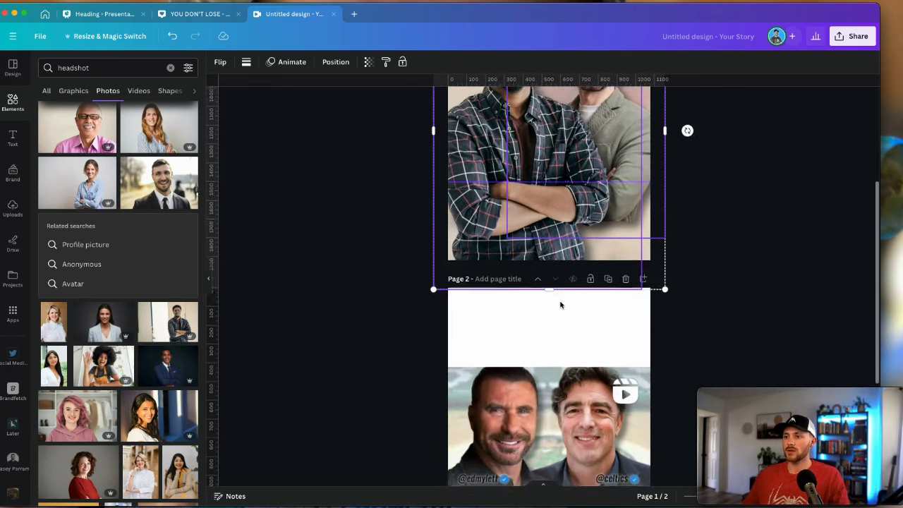
left_click_drag(666, 408, 644, 378)
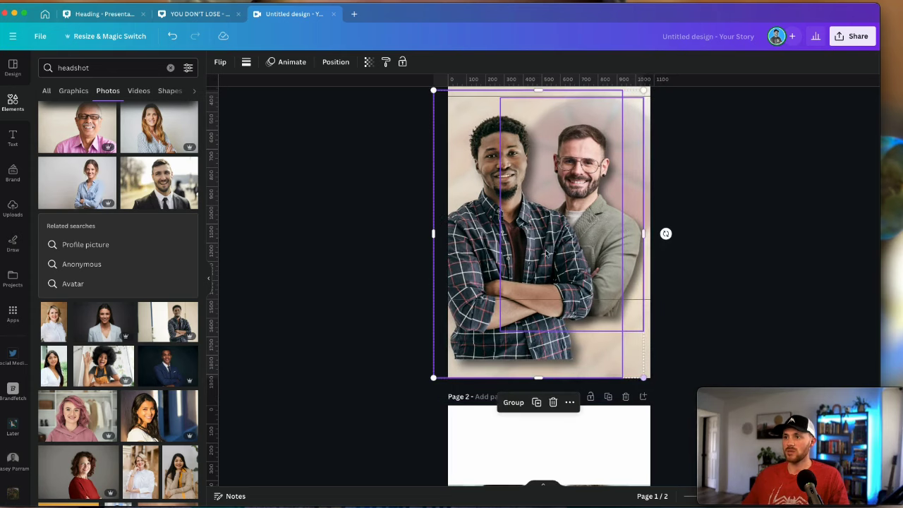
left_click_drag(528, 217, 533, 209)
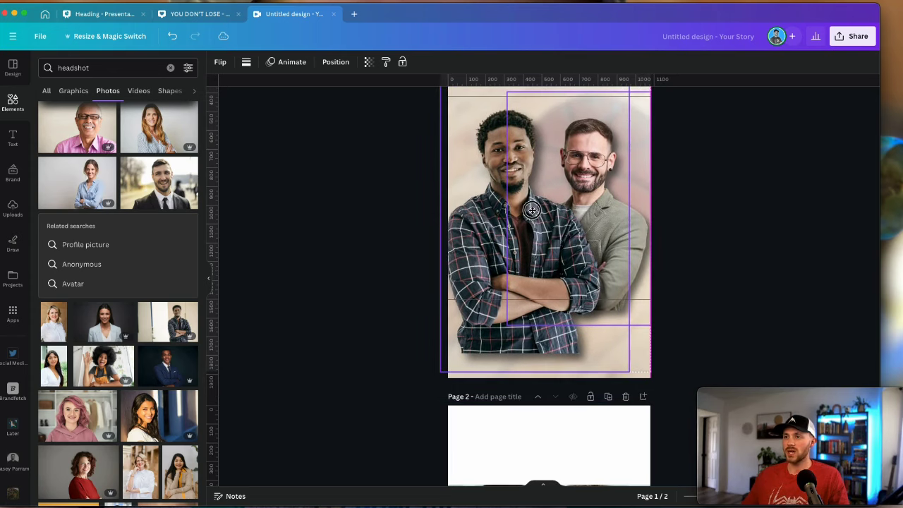
left_click(704, 313)
scroll(704, 312, "up", 3)
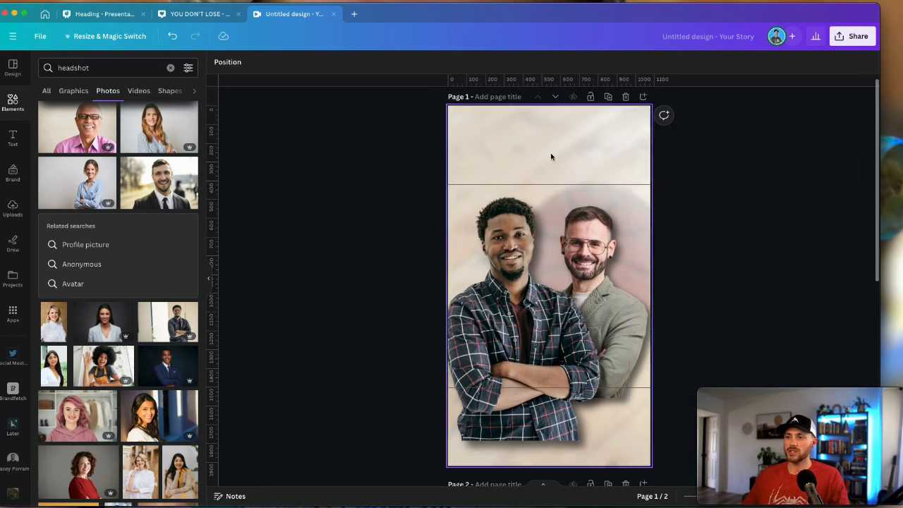
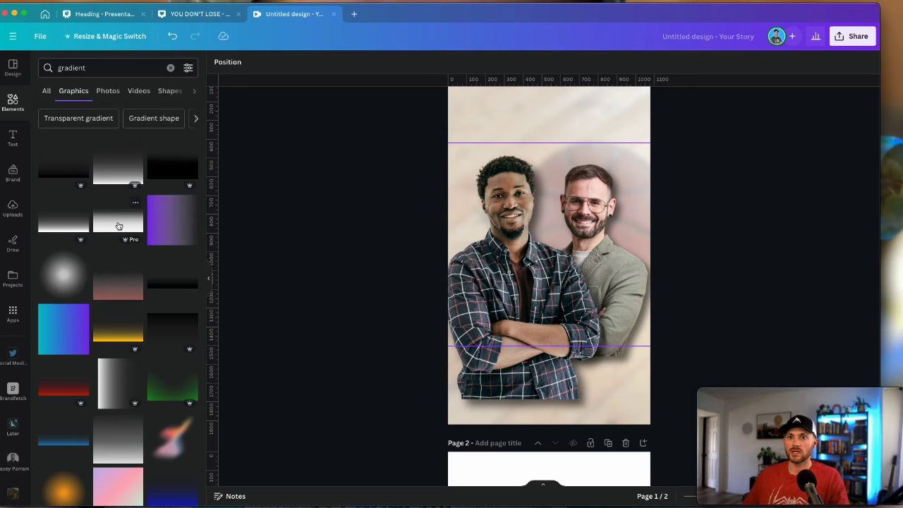
Drag a white gradient graphic over the lower half of the two-man photo
left_click_drag(118, 226, 566, 306)
Add a rectangle with R and stretch it down to the page's bottom edge
left_click(688, 311)
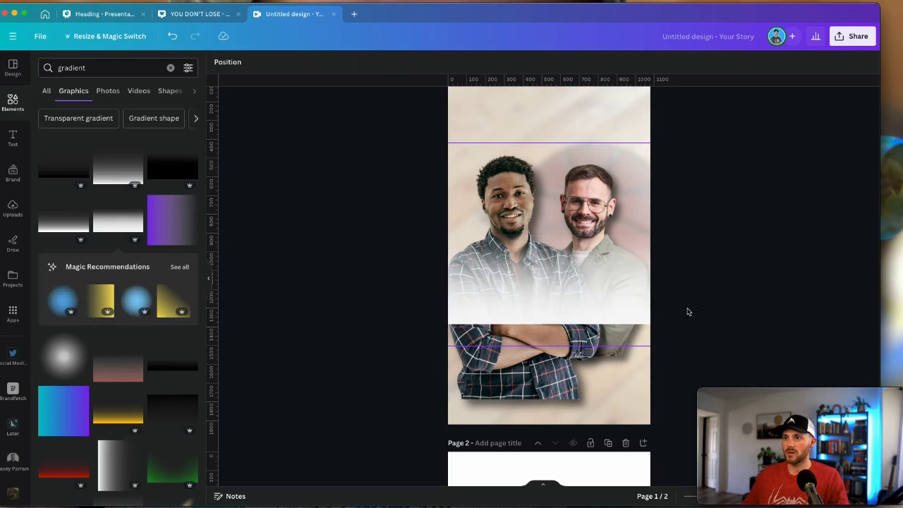
left_click(605, 265)
left_click(420, 295)
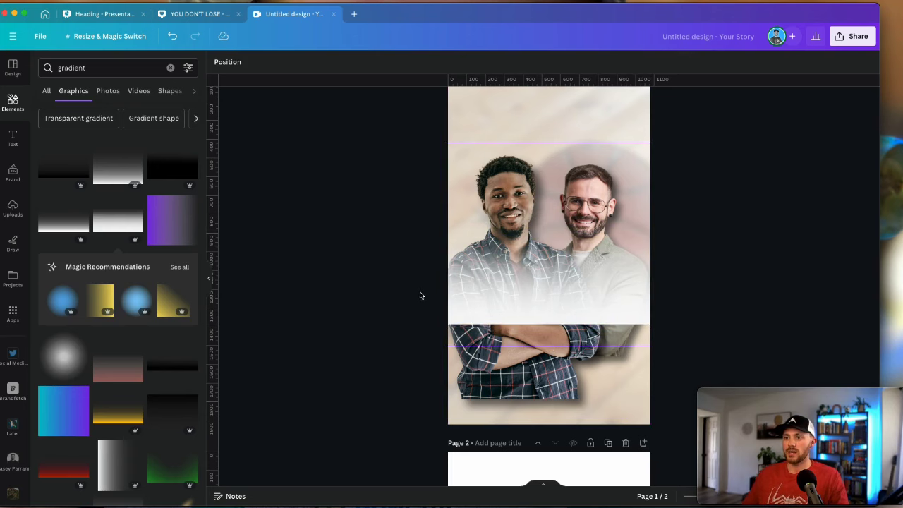
key("r")
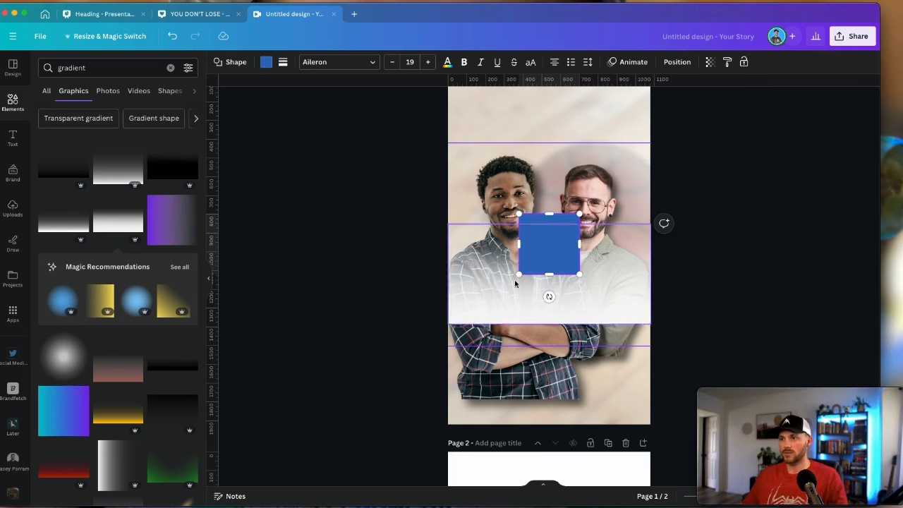
left_click(645, 268)
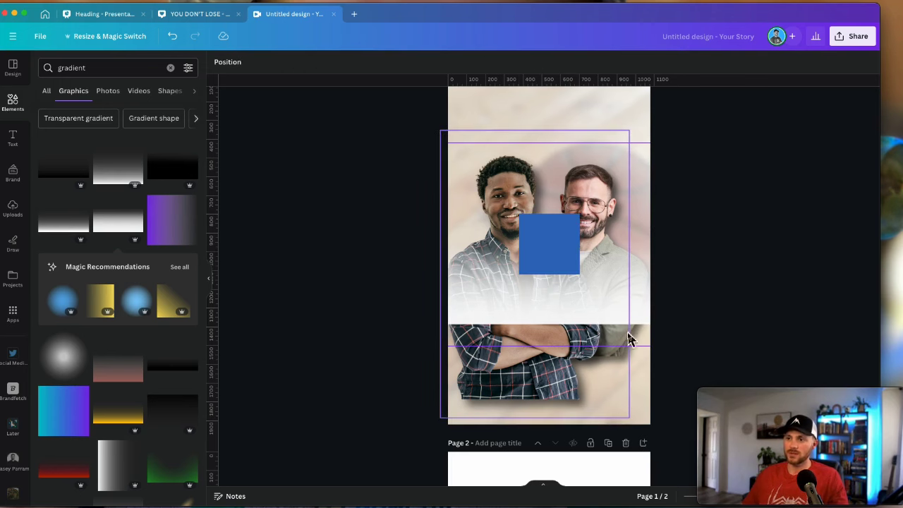
left_click_drag(563, 260, 651, 373)
left_click_drag(547, 385, 543, 391)
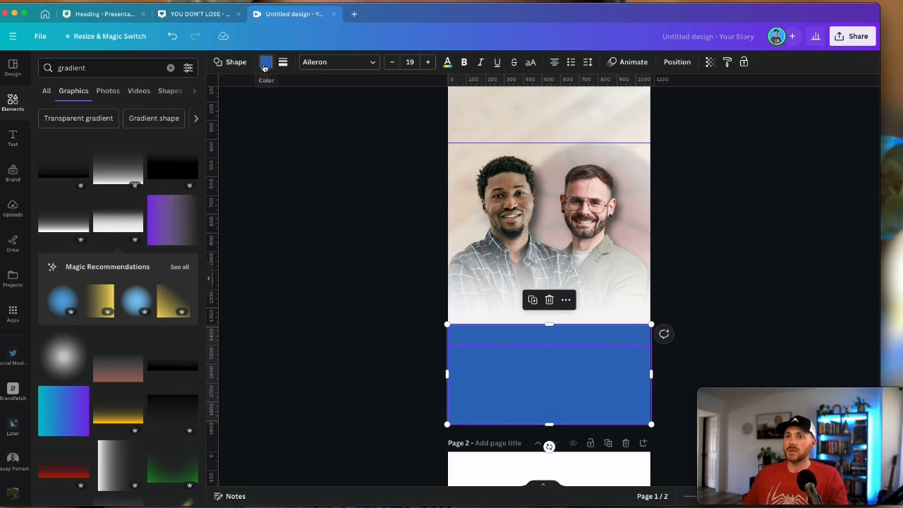
Fill the rectangle white so it hides the bottom of the photo
left_click(266, 62)
left_click(131, 121)
key("Escape")
left_click(296, 214)
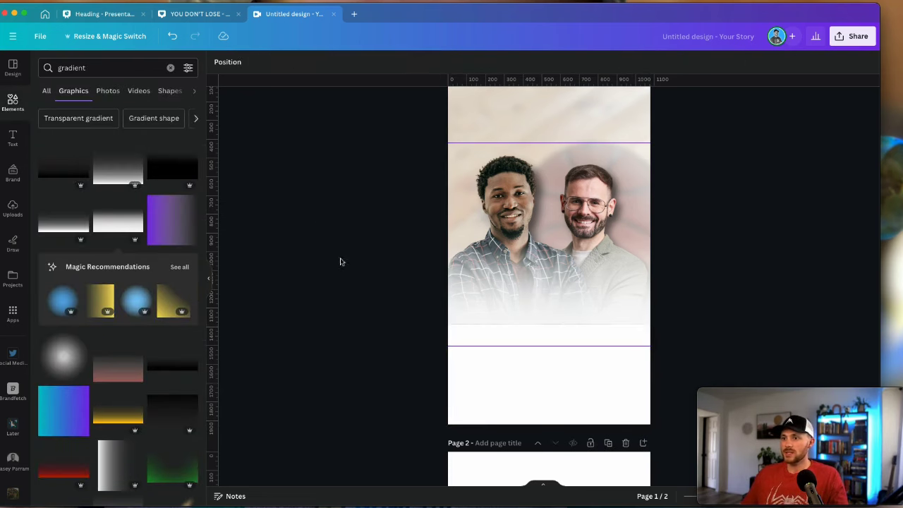
left_click(558, 380)
left_click(598, 311)
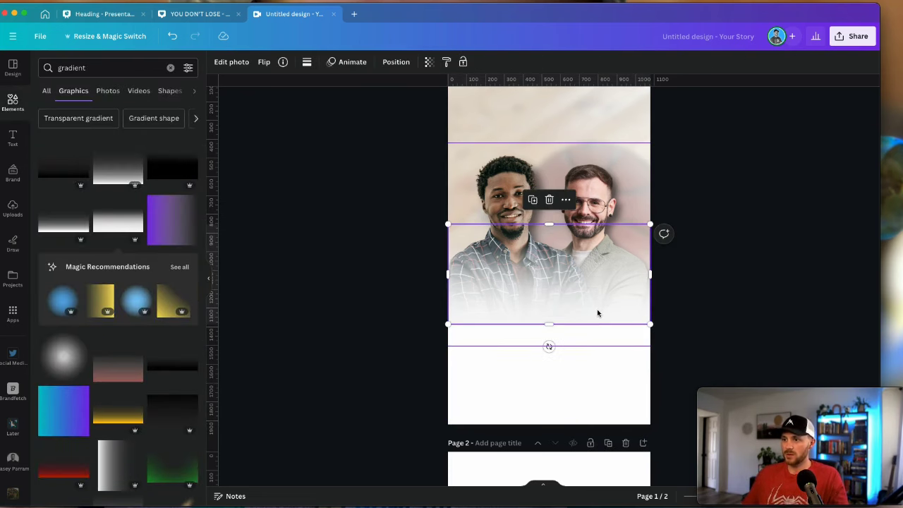
Check the page 2 reference, then select the HOW TO BUILD A text on page 1
left_click(683, 333)
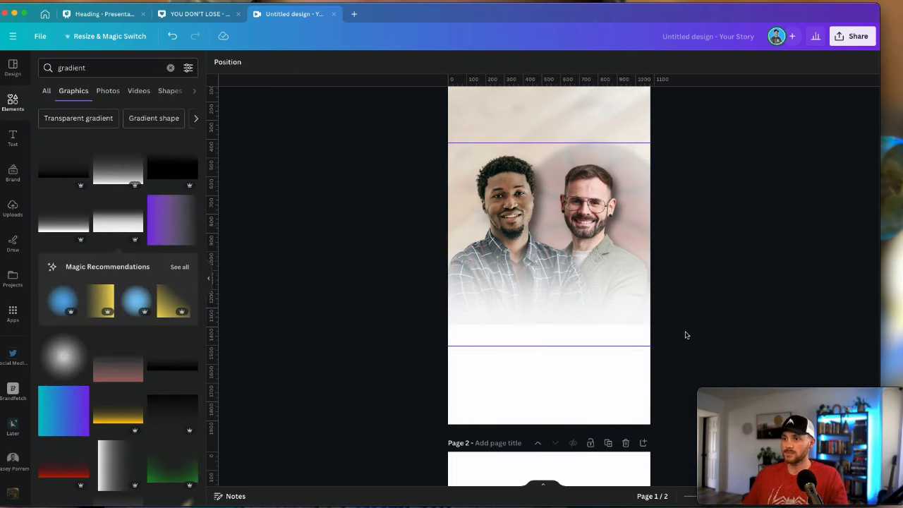
scroll(670, 327, "down", 5)
scroll(550, 212, "up", 5)
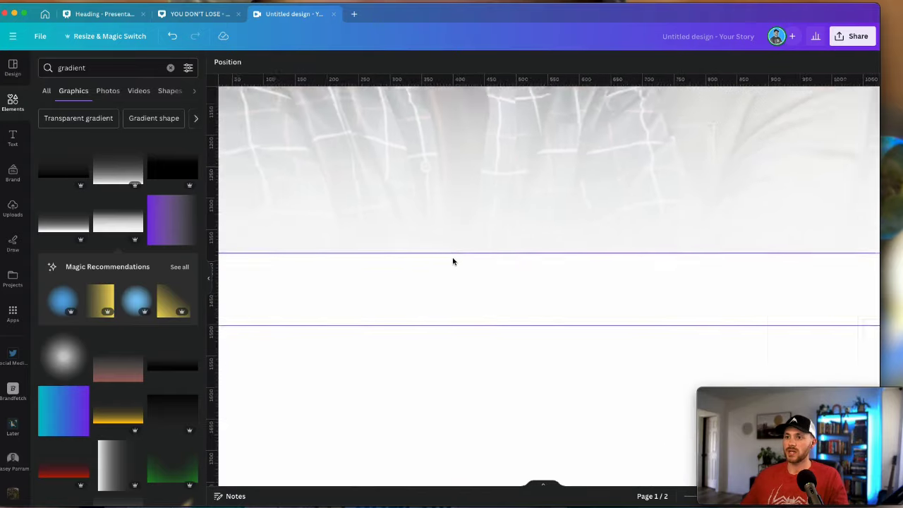
scroll(452, 261, "down", 3)
scroll(757, 284, "up", 2)
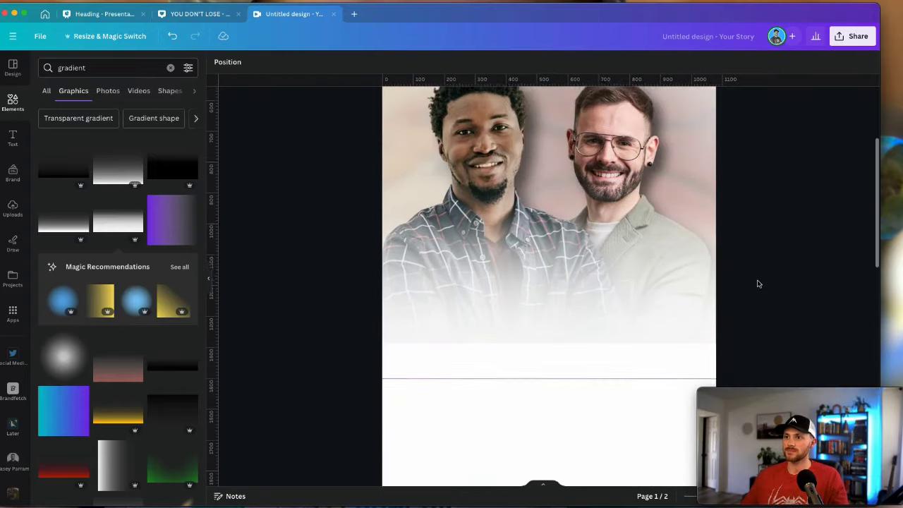
scroll(661, 343, "down", 3)
scroll(663, 343, "down", 2)
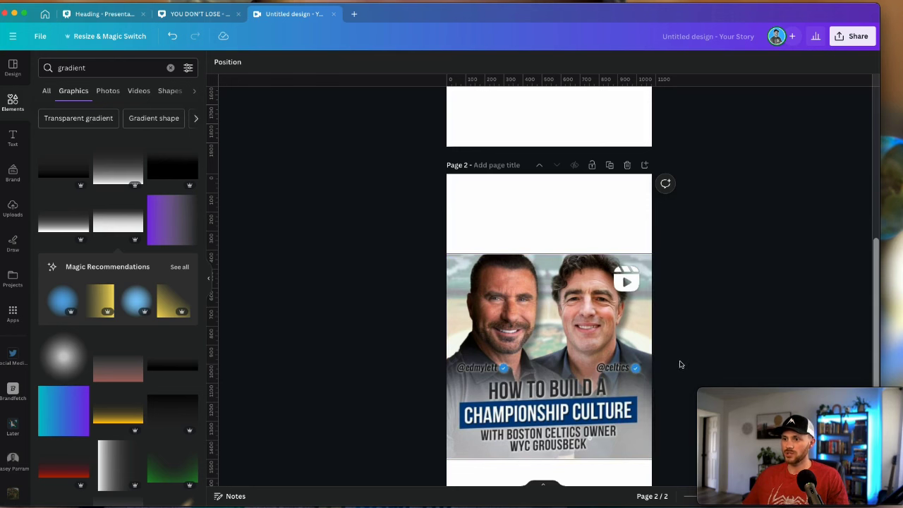
scroll(681, 365, "up", 5)
left_click(547, 240)
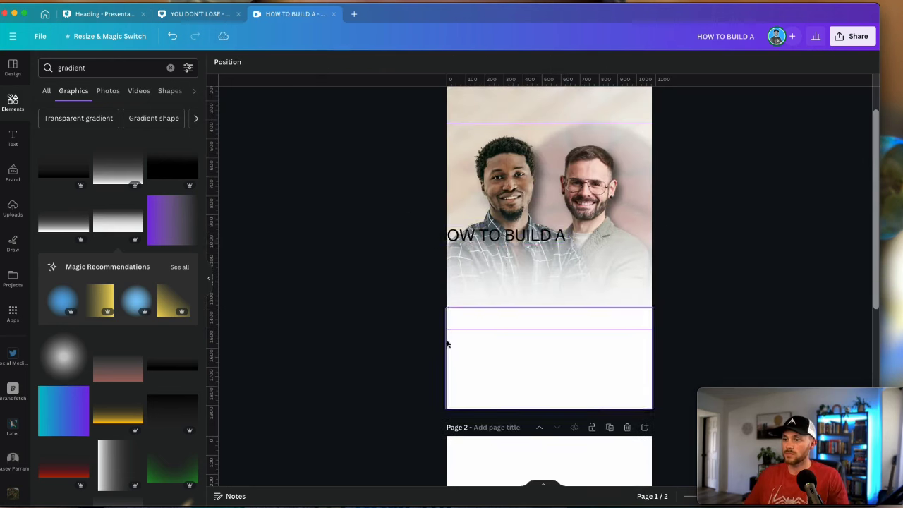
scroll(446, 343, "up", 2)
Place a copy of the heading below it and retype it 'CHAMPIONSHIP CULTURE'
left_click_drag(494, 310, 542, 340)
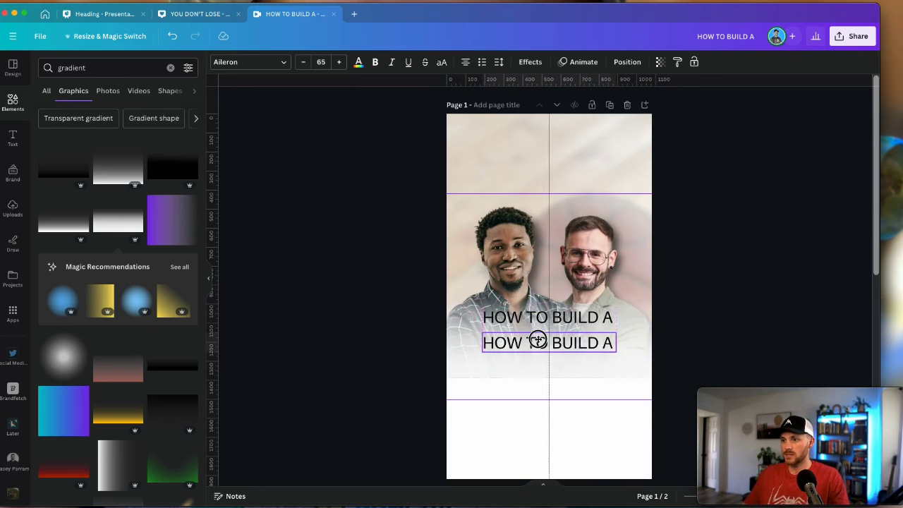
double_click(542, 343)
type("CHAMPIONSHIP CULTURE")
key("Escape")
Duplicate the CHAMPIONSHIP CULTURE line to serve as the subtitle
key("super+d")
scroll(606, 365, "down", 10)
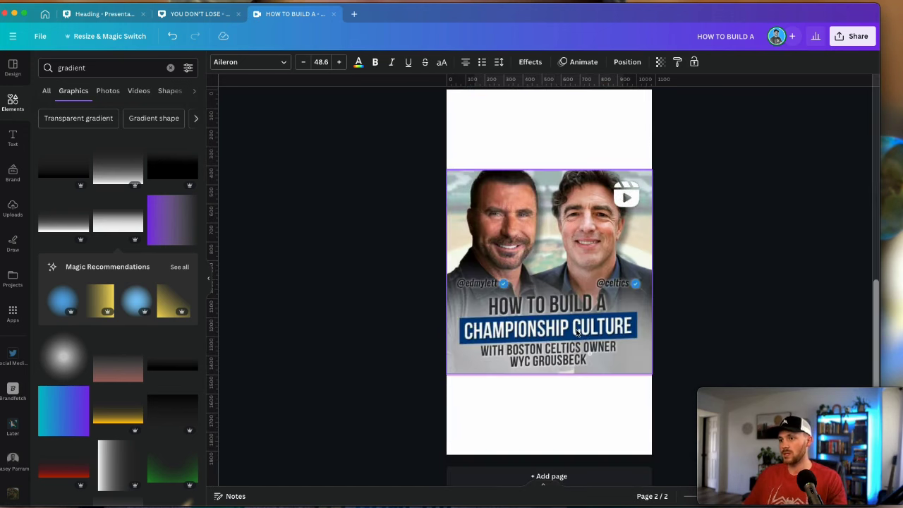
scroll(565, 317, "up", 10)
scroll(677, 322, "down", 10)
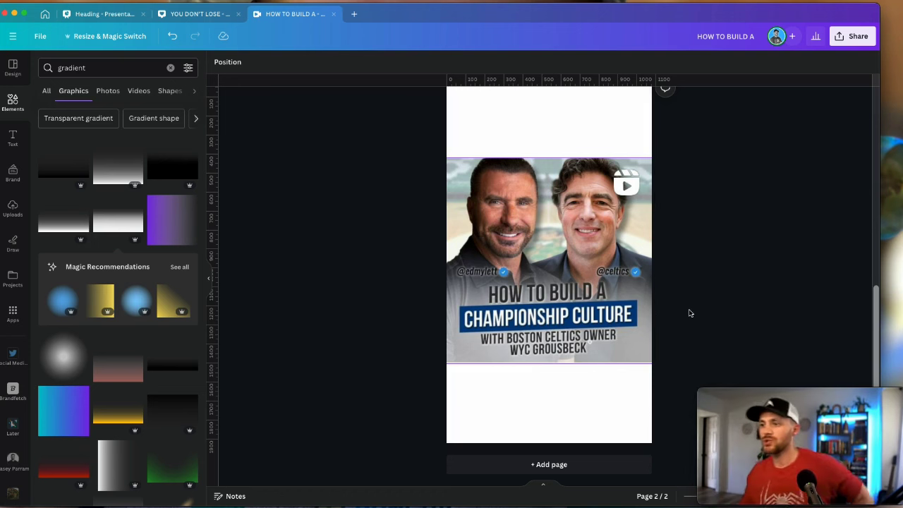
scroll(689, 318, "up", 5)
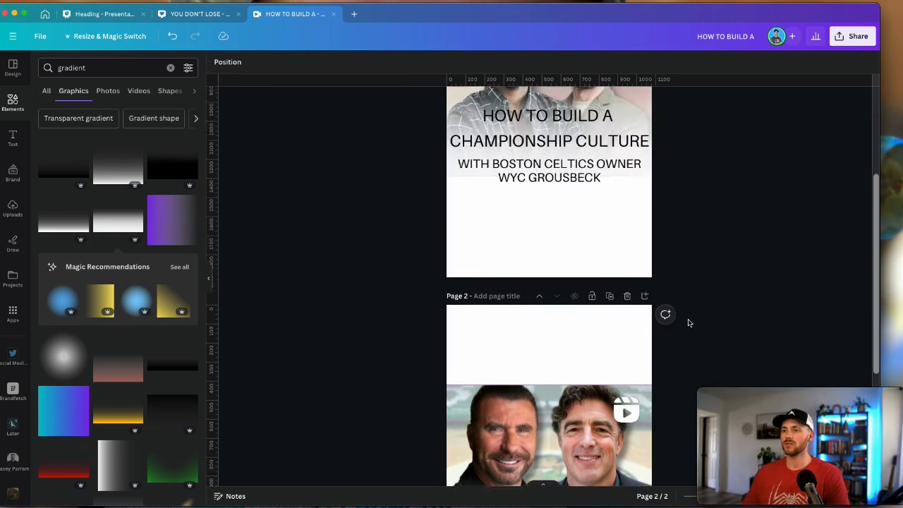
scroll(689, 323, "up", 5)
left_click(606, 331)
Give CHAMPIONSHIP CULTURE a drop shadow with blur 50
scroll(578, 127, "up", 3)
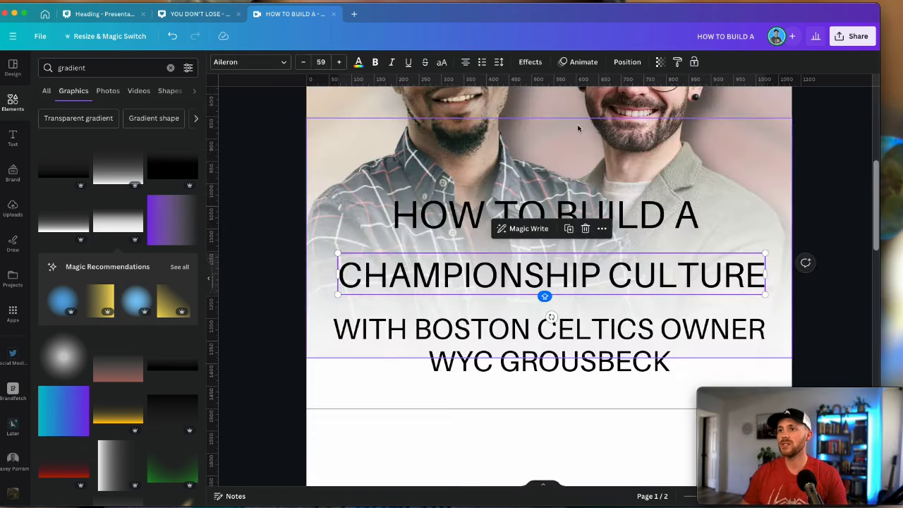
left_click(530, 62)
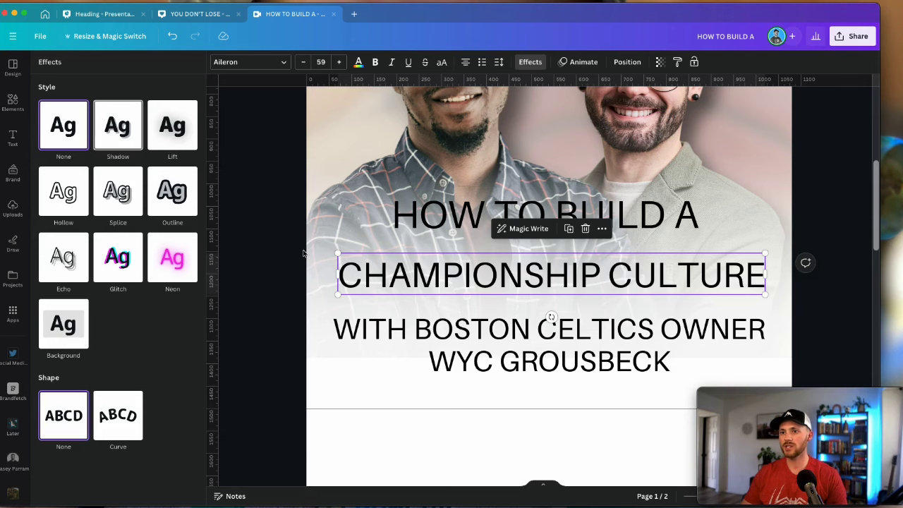
key("Escape")
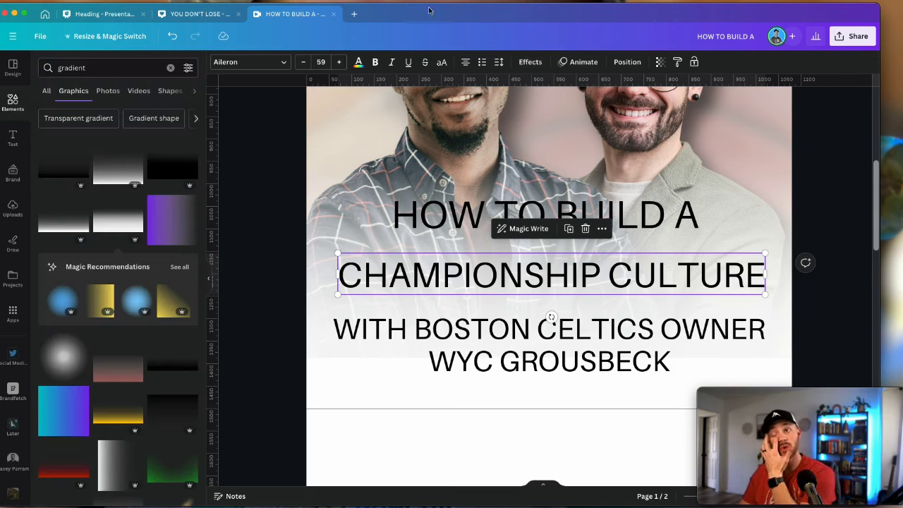
left_click(530, 62)
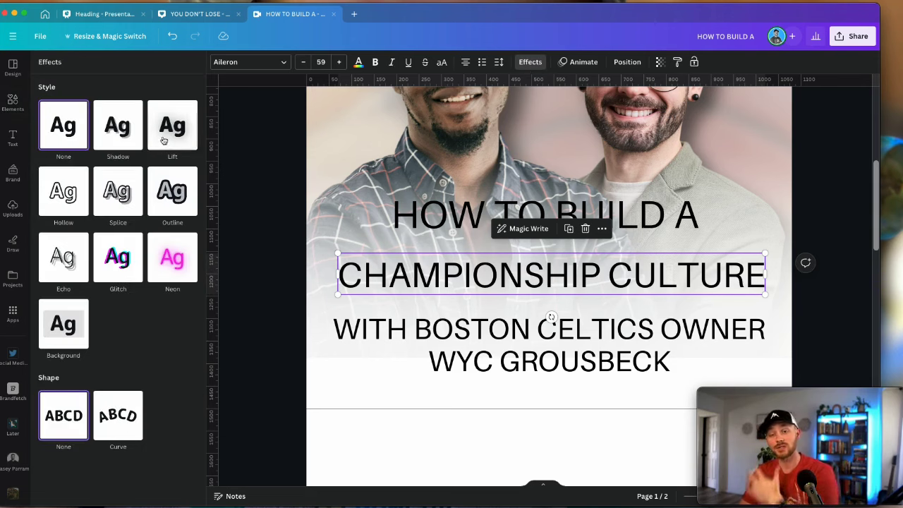
left_click(118, 127)
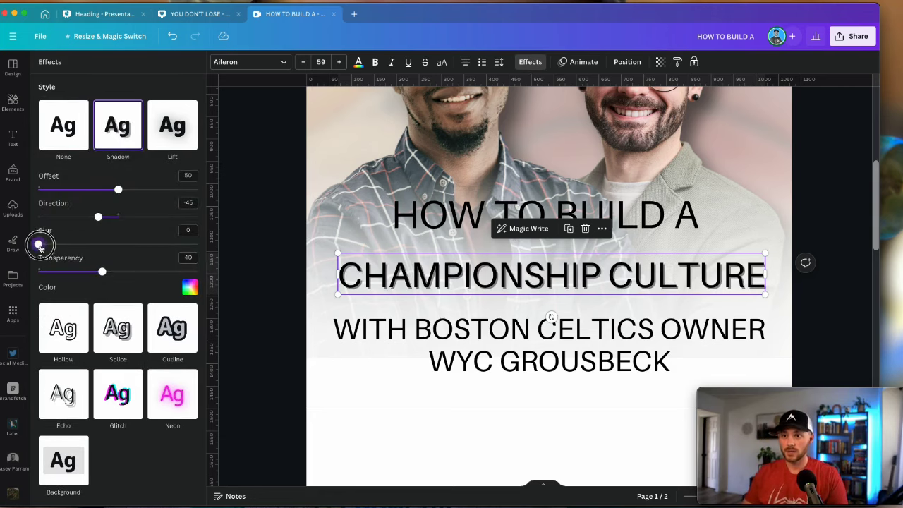
left_click_drag(40, 245, 118, 245)
Switch the headline to Norwester, enlarge it to size 76 and recentre it
left_click(250, 62)
left_click(72, 270)
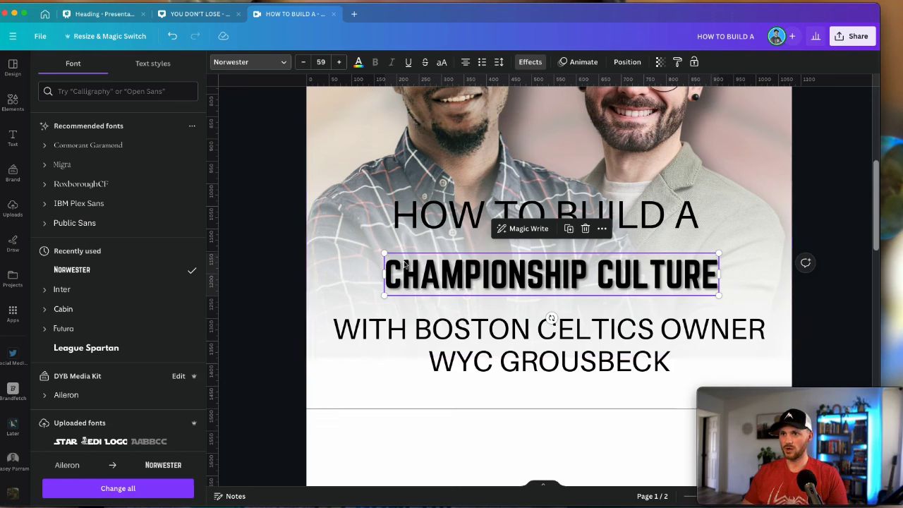
left_click_drag(383, 252, 305, 225)
left_click_drag(466, 267, 494, 270)
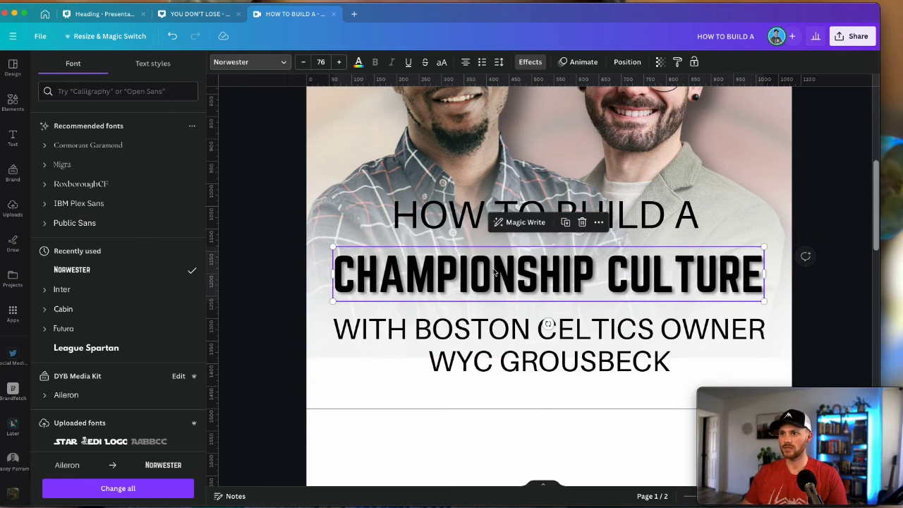
left_click(359, 62)
Make the headline white, then stretch a new square into a bar behind CHAMPIONSHIP CULTURE
left_click(104, 121)
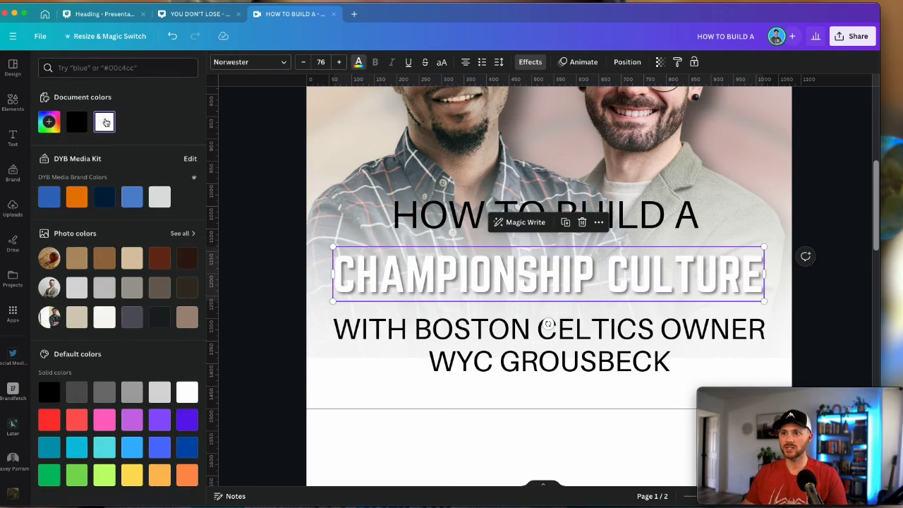
left_click(280, 292)
key("r")
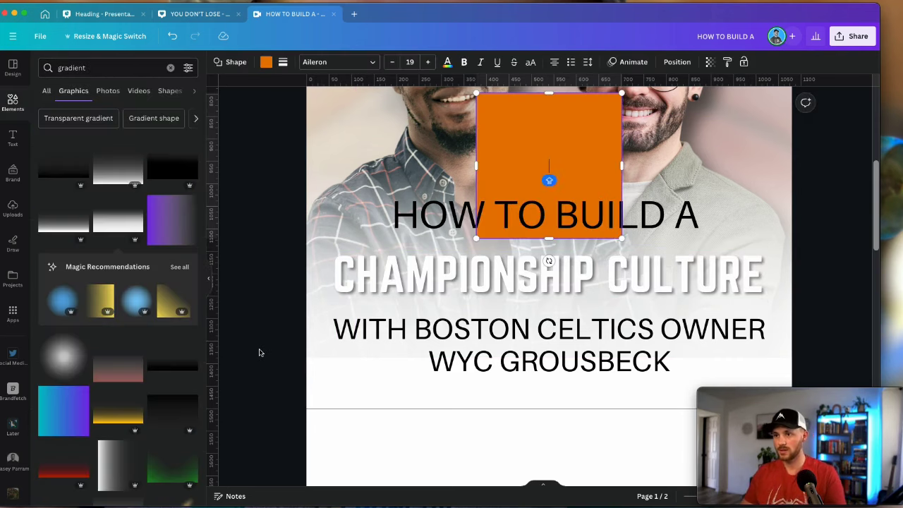
left_click_drag(587, 127, 429, 196)
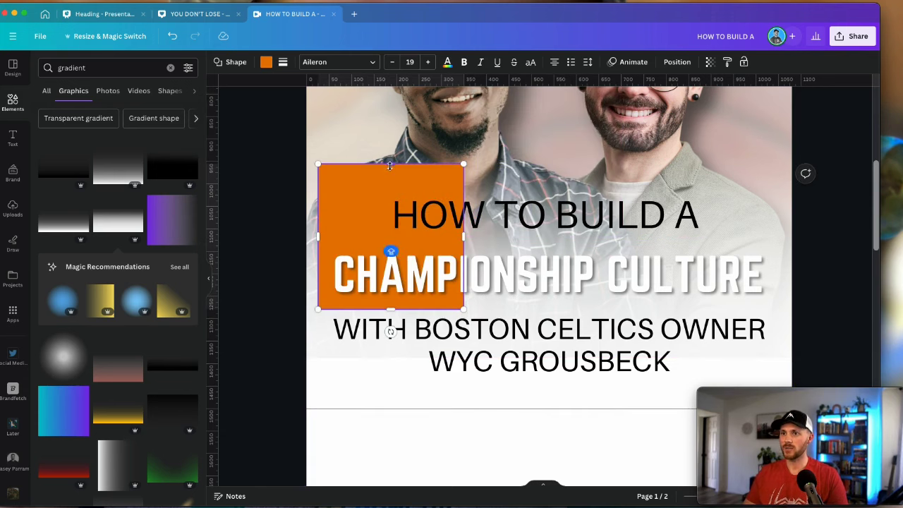
left_click_drag(390, 166, 392, 247)
left_click_drag(464, 277, 779, 277)
left_click_drag(733, 309, 733, 302)
Recolour the bar behind the headline dark navy
left_click(831, 313)
left_click(658, 279)
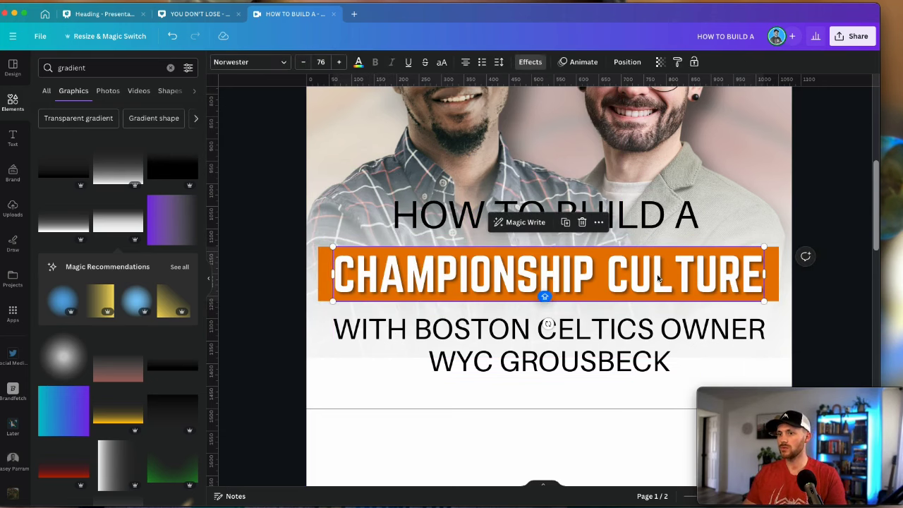
left_click(775, 276)
key("super+alt+v")
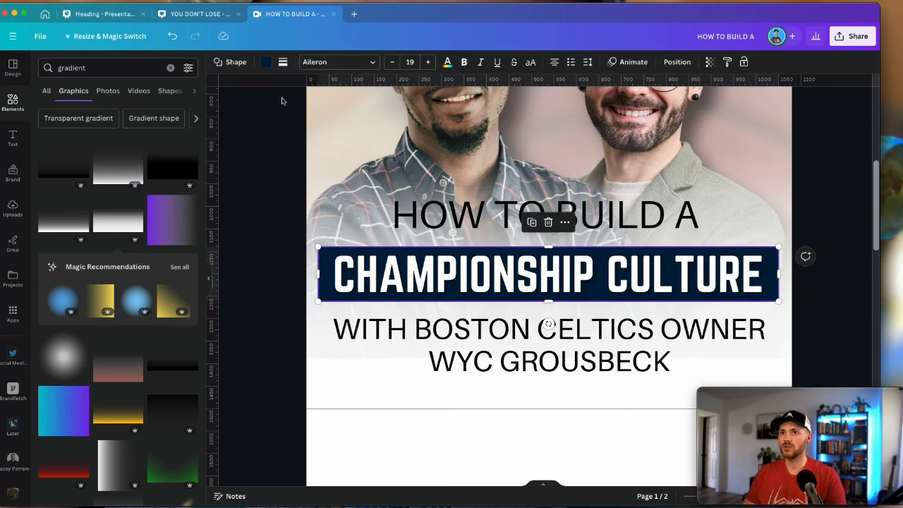
left_click(335, 275)
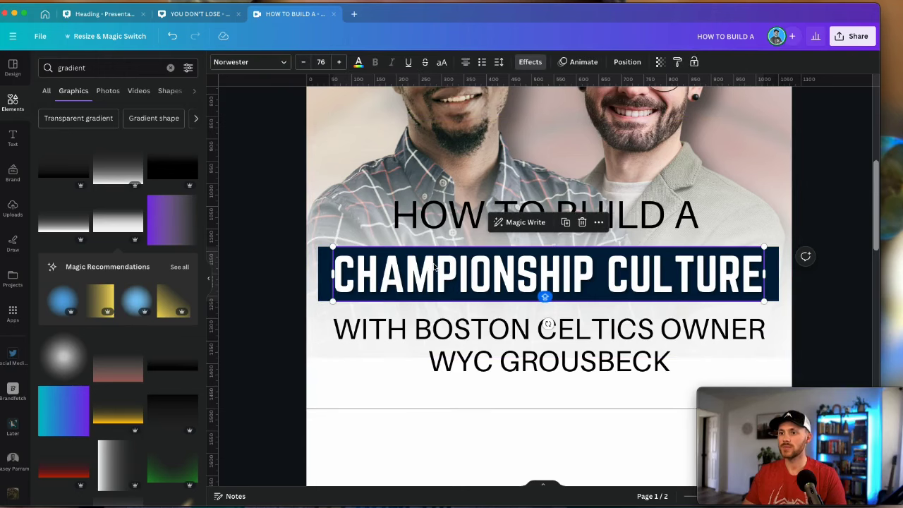
left_click(330, 274)
left_click(283, 62)
Round the navy bar's corners to 8
left_click_drag(283, 152, 295, 152)
left_click(261, 260)
left_click(269, 298)
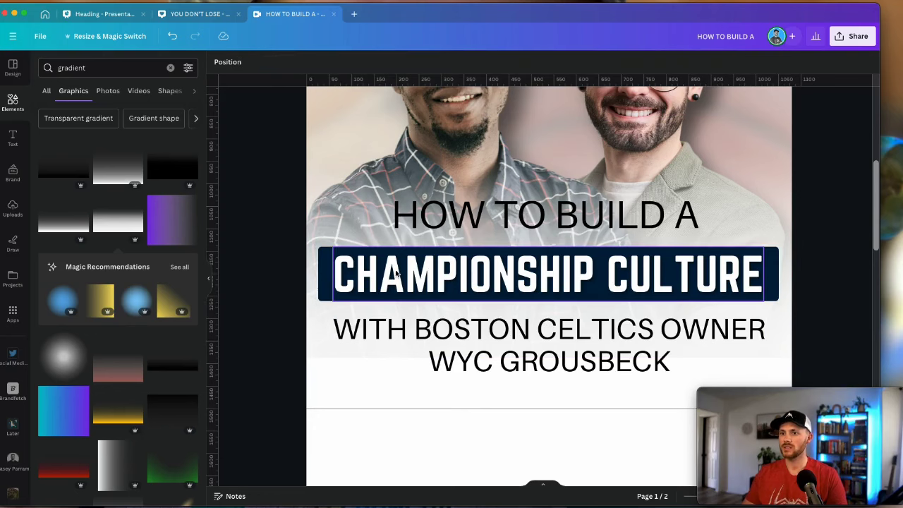
Set the CHAMPIONSHIP CULTURE text shadow colour to white
left_click(390, 274)
left_click(529, 62)
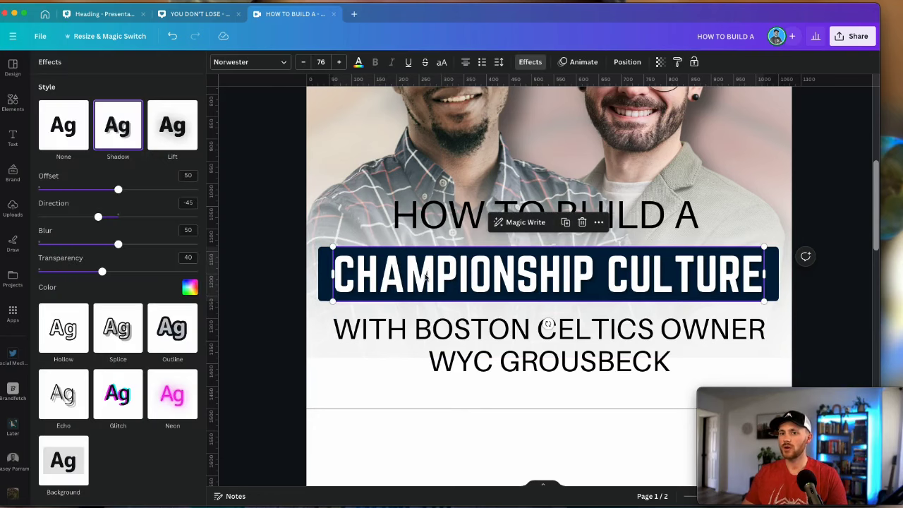
left_click(189, 287)
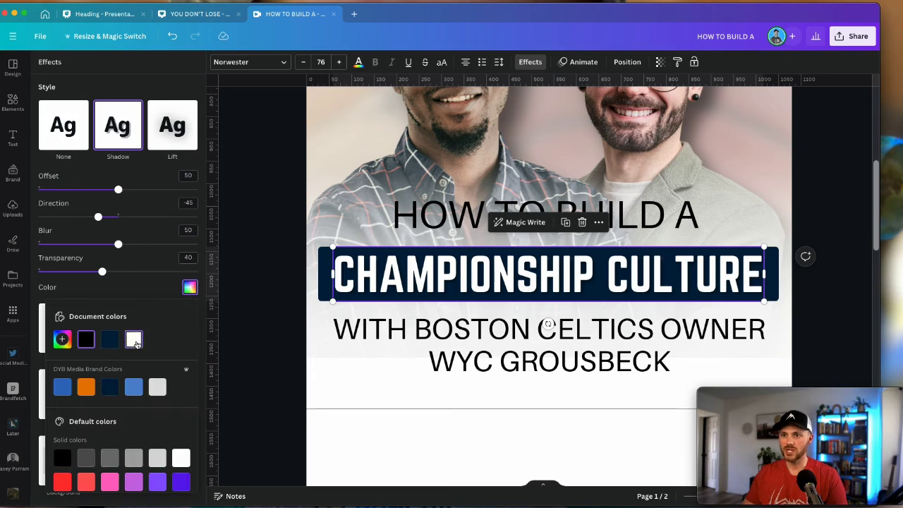
left_click(133, 340)
left_click(530, 62)
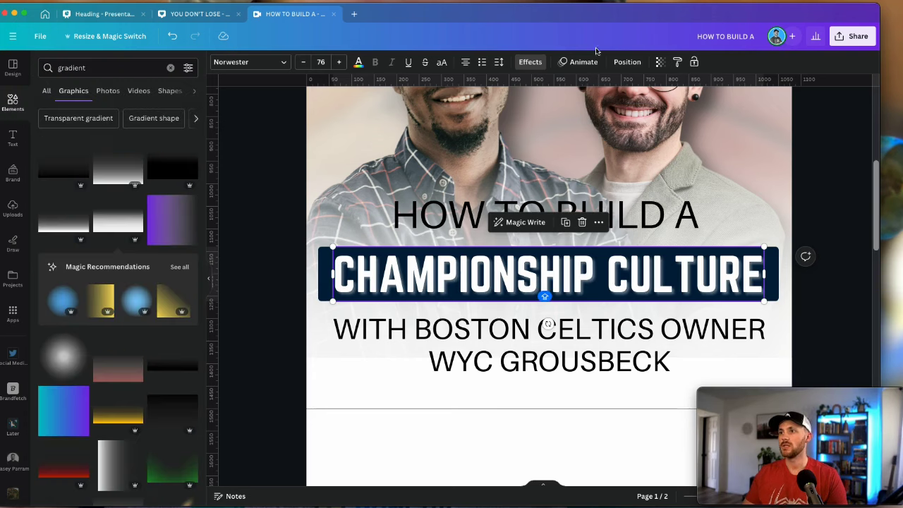
left_click(678, 62)
Paste the headline style onto HOW TO BUILD A and colour it black
left_click(527, 211)
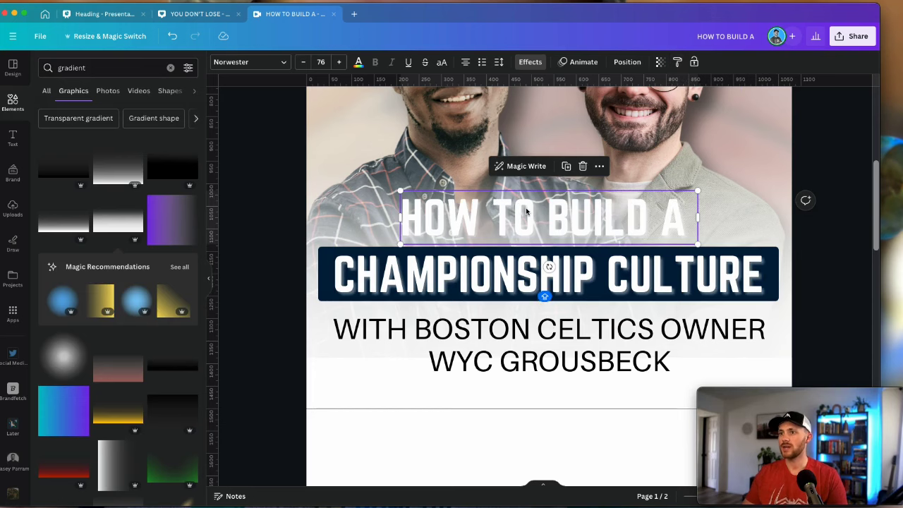
left_click(358, 62)
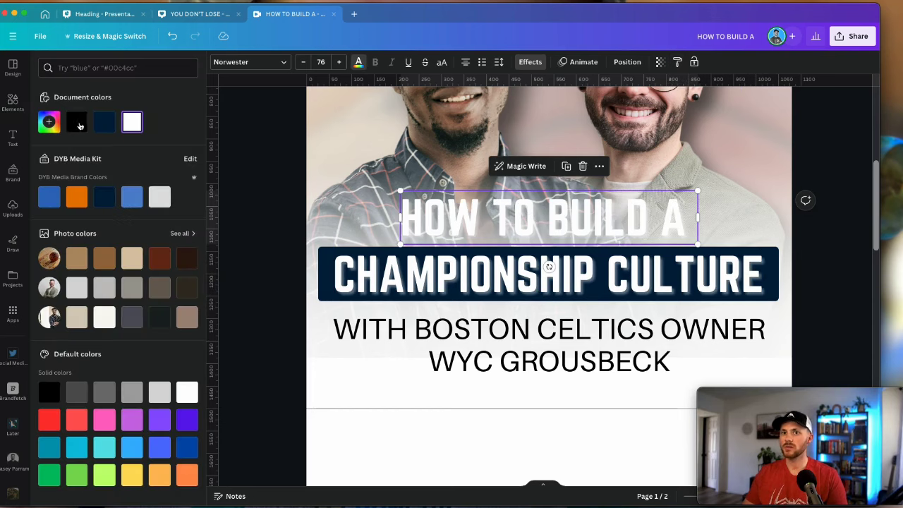
left_click(77, 122)
scroll(506, 197, "down", 10)
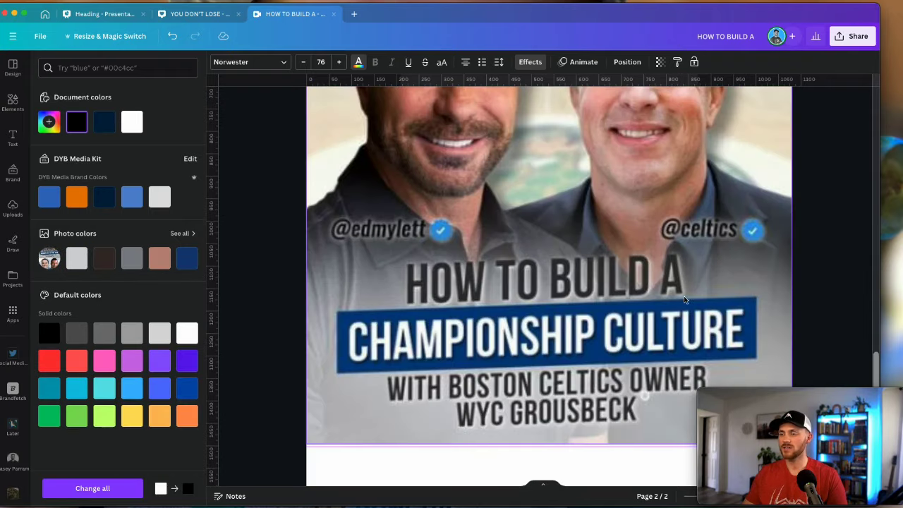
scroll(646, 259, "up", 10)
Fill the CHAMPIONSHIP CULTURE bar with the brand blue
left_click(324, 248)
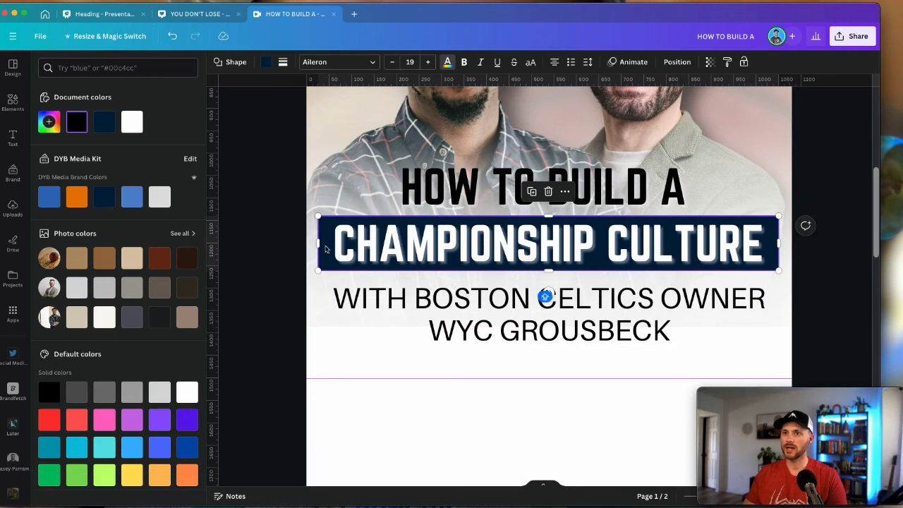
left_click(266, 62)
left_click(49, 198)
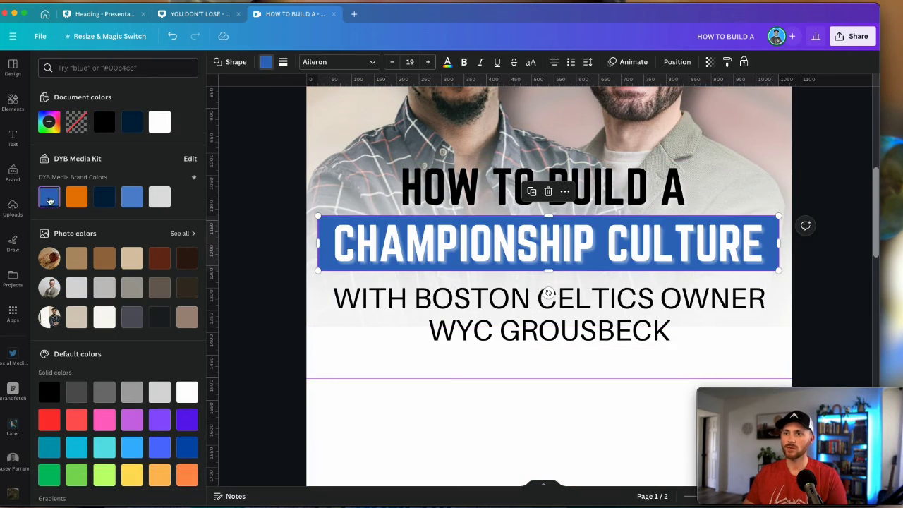
left_click(407, 247)
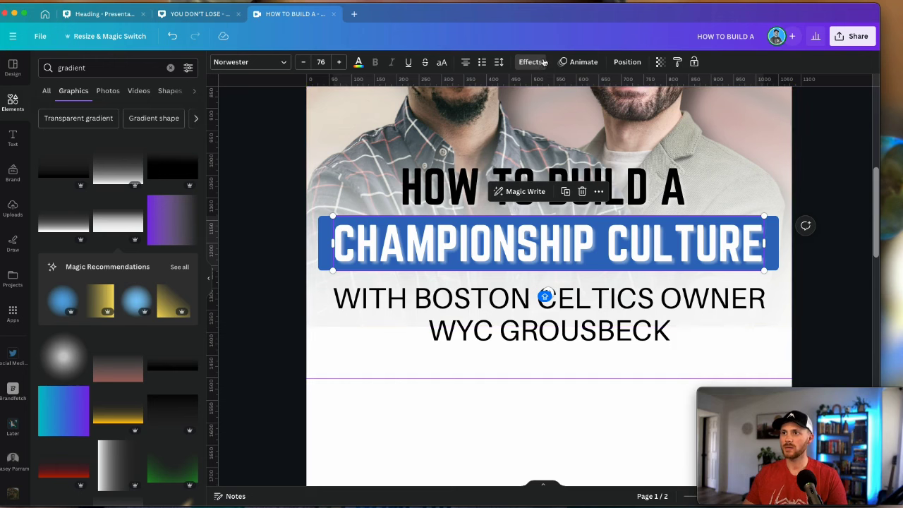
left_click(530, 62)
left_click(190, 286)
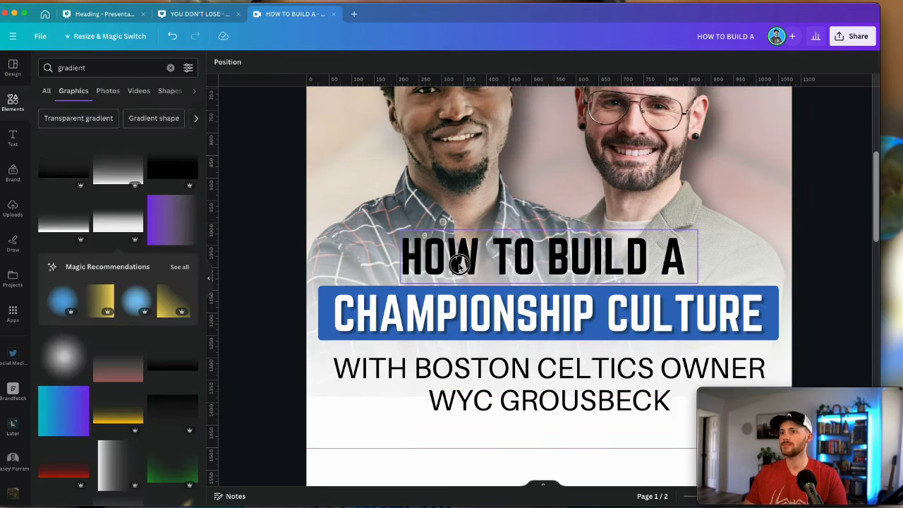
Lighten HOW TO BUILD A to dark grey #303030 and centre it above the bar
left_click(459, 263)
left_click(358, 62)
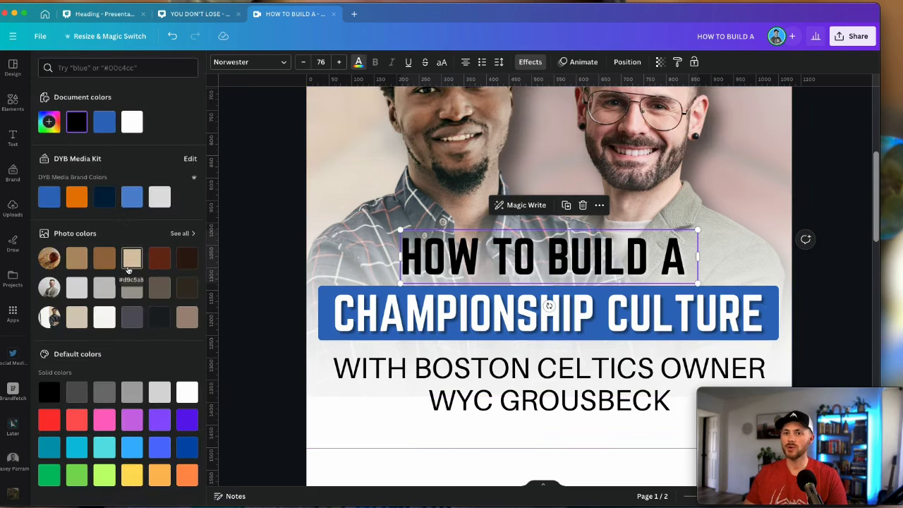
scroll(128, 270, "down", 1)
left_click(50, 105)
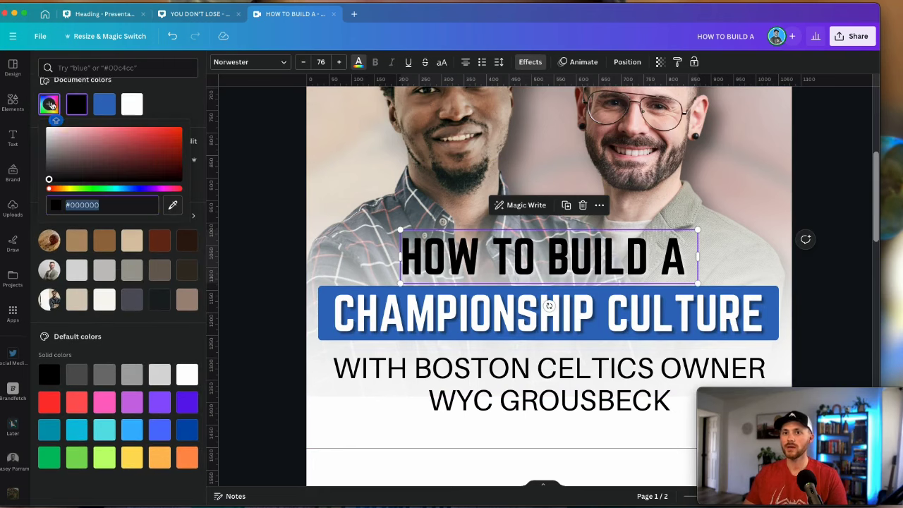
left_click_drag(50, 181, 40, 175)
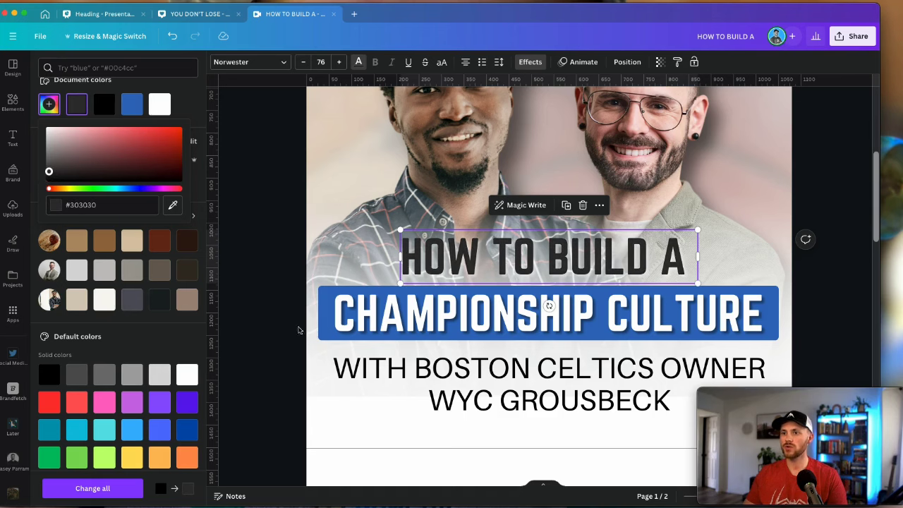
left_click(277, 261)
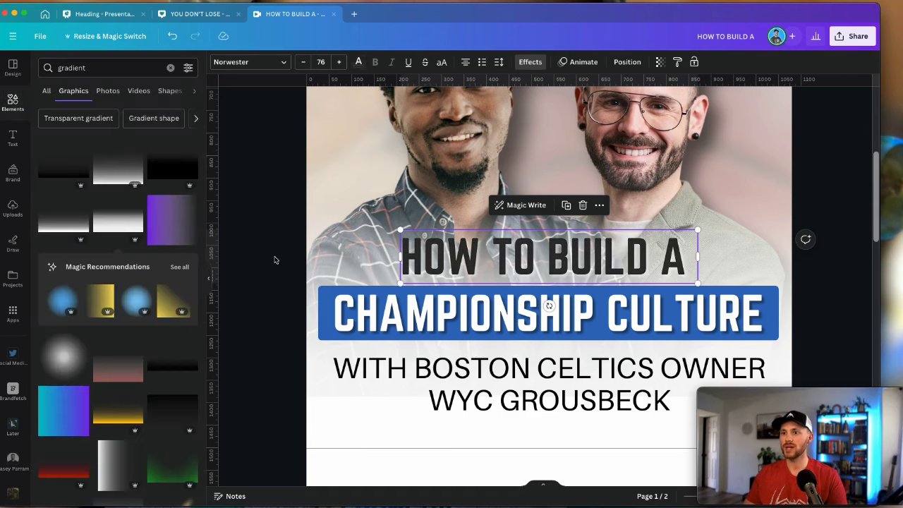
left_click(467, 267)
left_click_drag(468, 259, 475, 260)
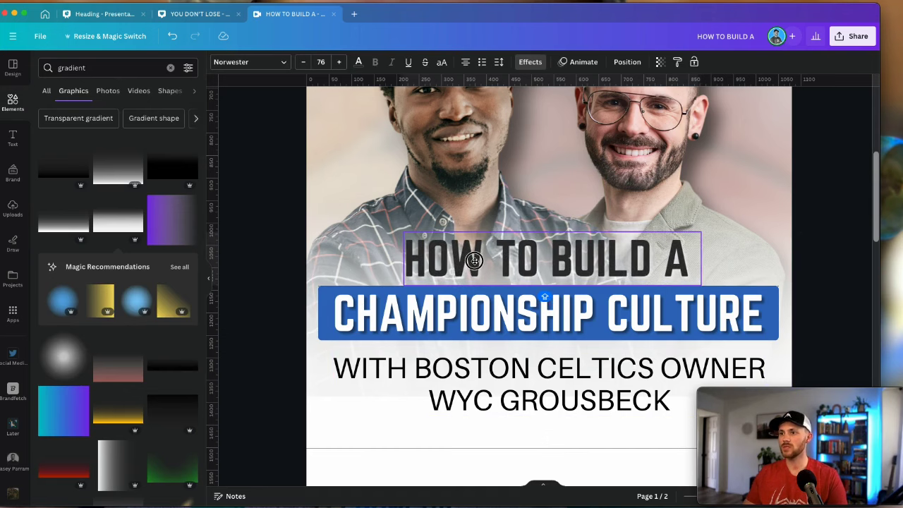
Style the subtitle like the heading, shrink it to 57, tighten its line spacing and raise it
scroll(470, 258, "down", 1)
left_click(678, 62)
left_click(550, 347)
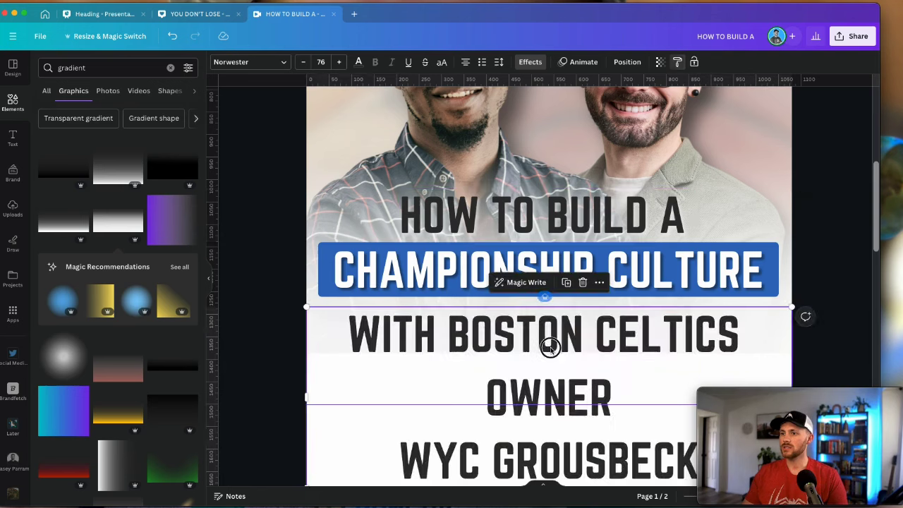
left_click(304, 64)
left_click(304, 64)
left_click(303, 65)
left_click(303, 64)
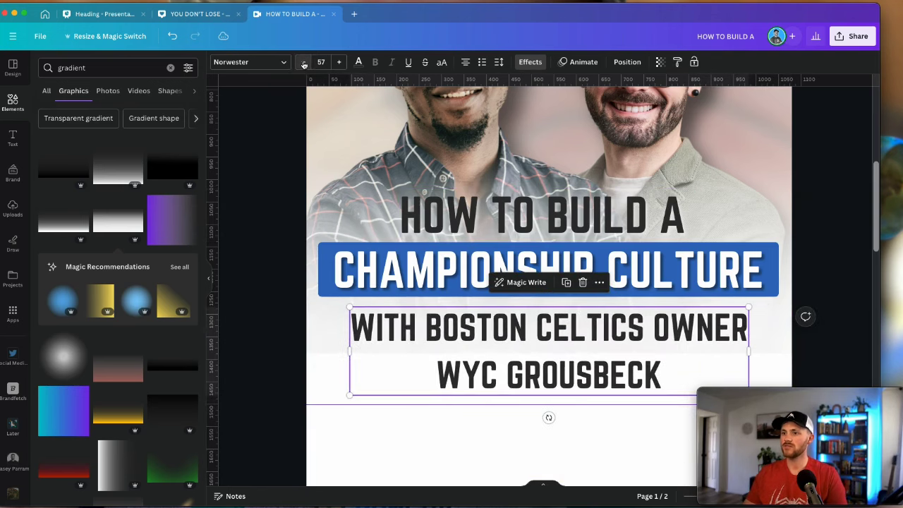
left_click(499, 63)
left_click_drag(550, 125, 529, 125)
left_click(803, 370)
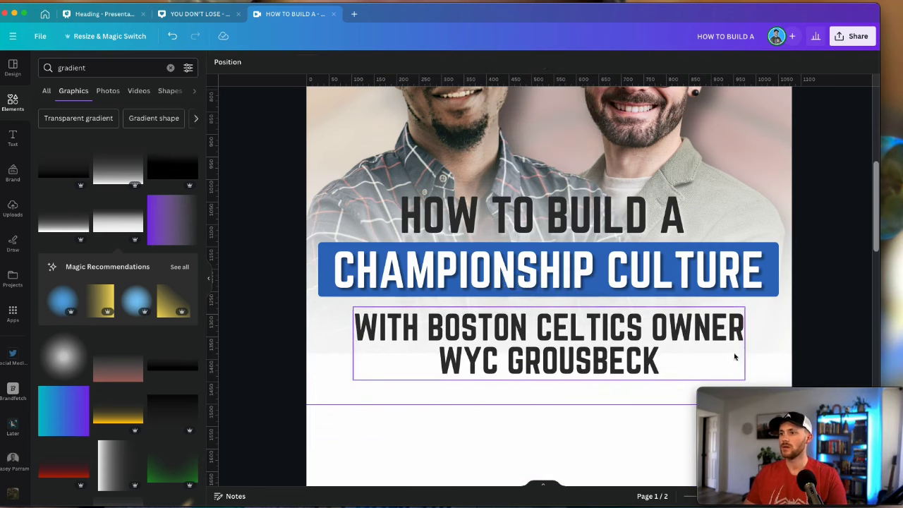
left_click_drag(638, 318, 635, 295)
Group the blue bar with the CHAMPIONSHIP CULTURE text
left_click(770, 274)
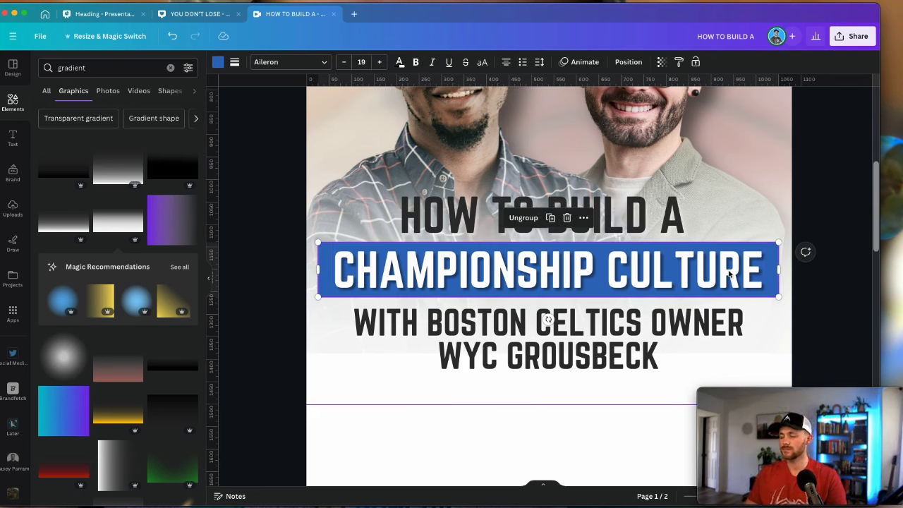
left_click(769, 276)
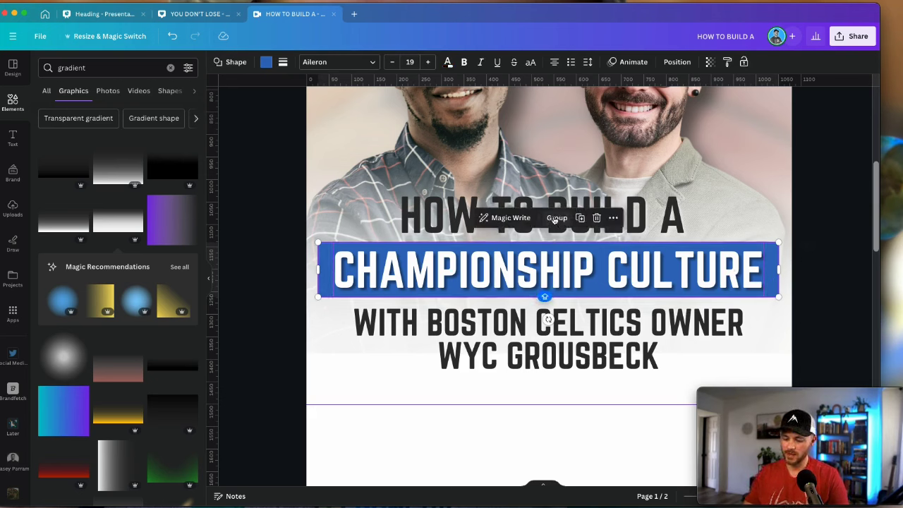
left_click(556, 218)
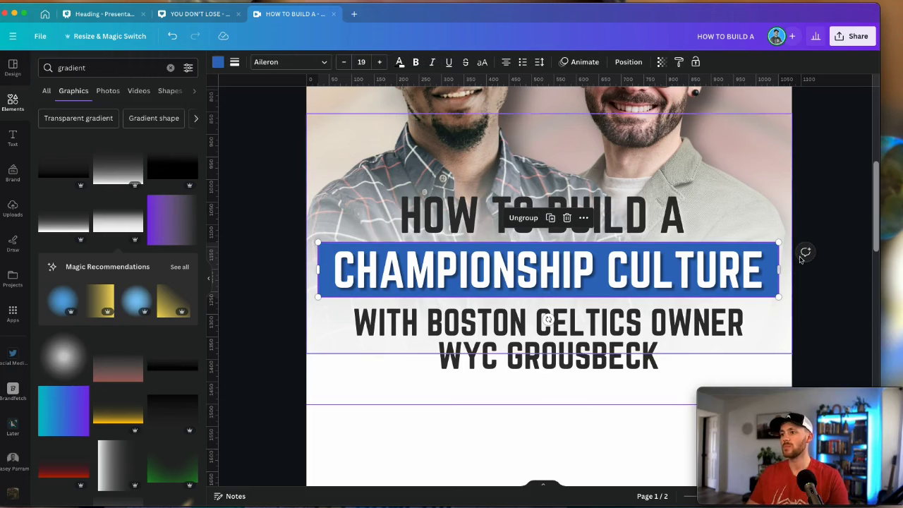
left_click(809, 308)
scroll(760, 254, "down", 3)
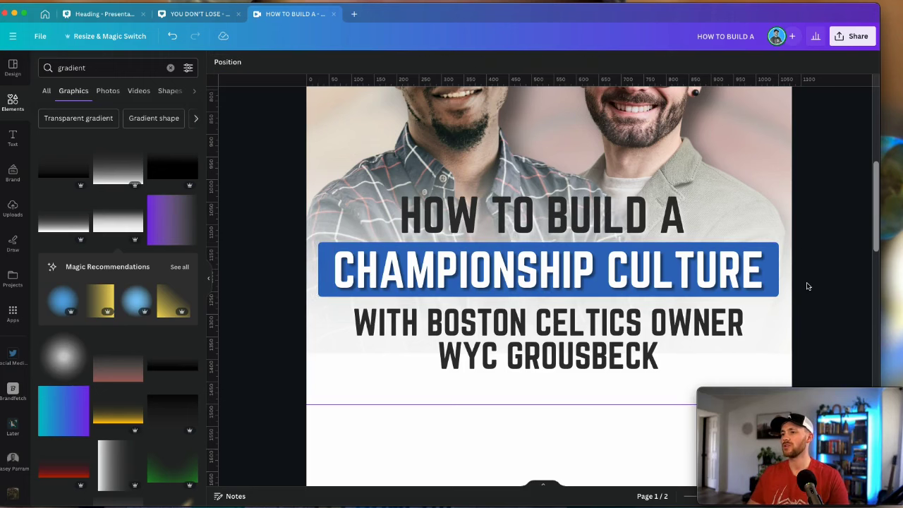
left_click(631, 274)
Tilt the headline, blue bar and subtitle together by about -2.3°
left_click(669, 318, "shift")
left_click(644, 355, "shift")
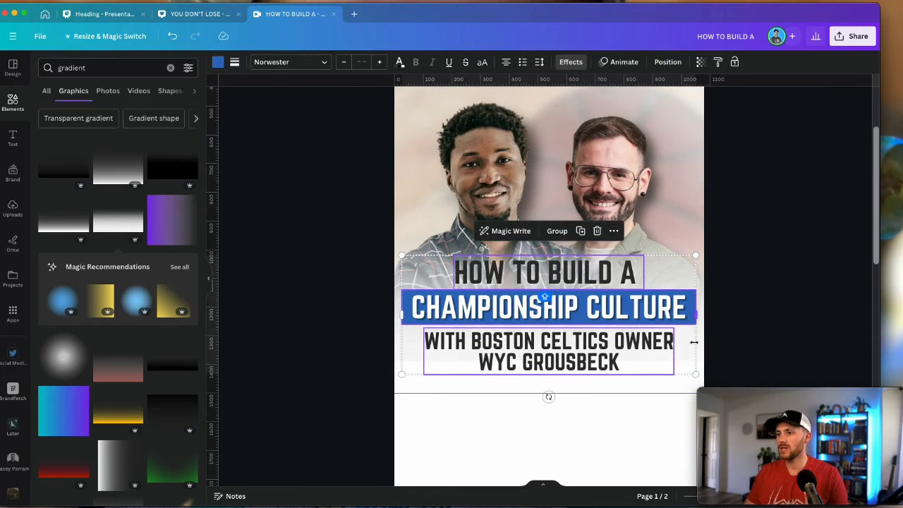
left_click(745, 323)
left_click(573, 256)
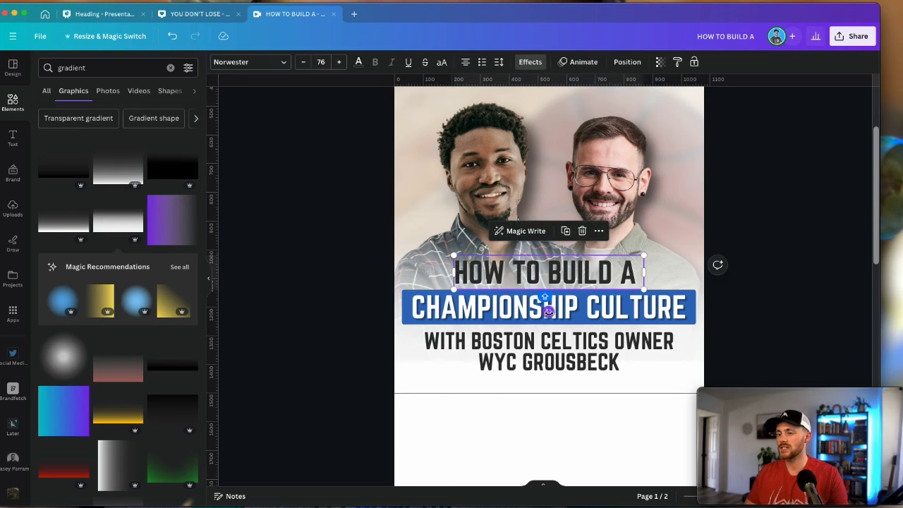
left_click(599, 318, "shift")
left_click(621, 353, "shift")
left_click_drag(549, 398, 551, 397)
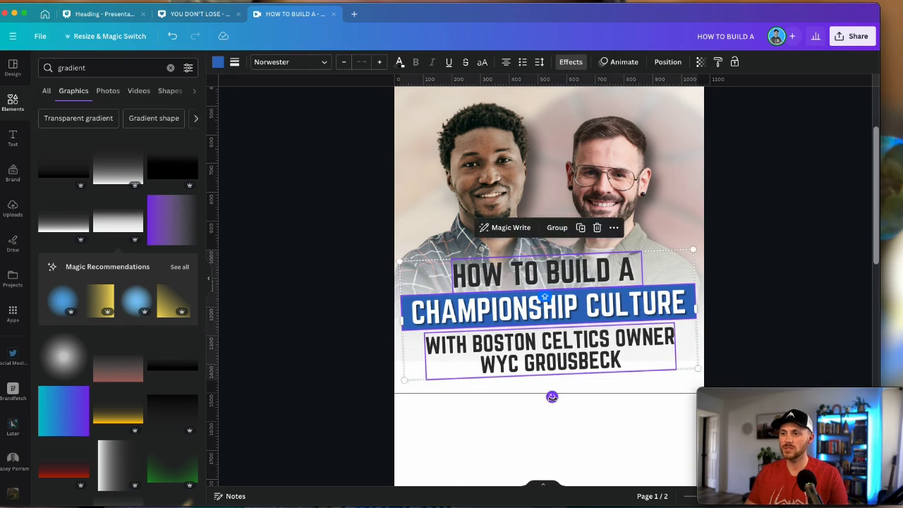
left_click(731, 363)
Centre the Celtics owner subtitle horizontally on the page
left_click(605, 341)
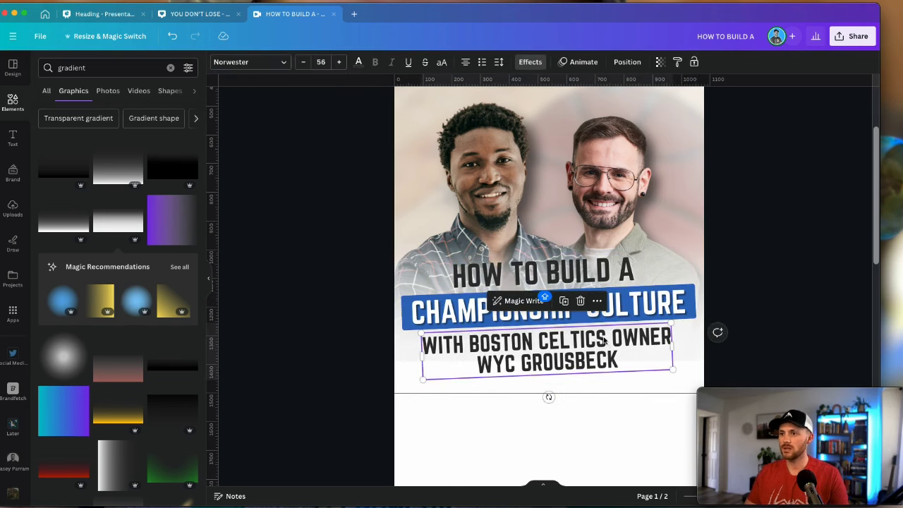
left_click(619, 278)
left_click(613, 314, "shift")
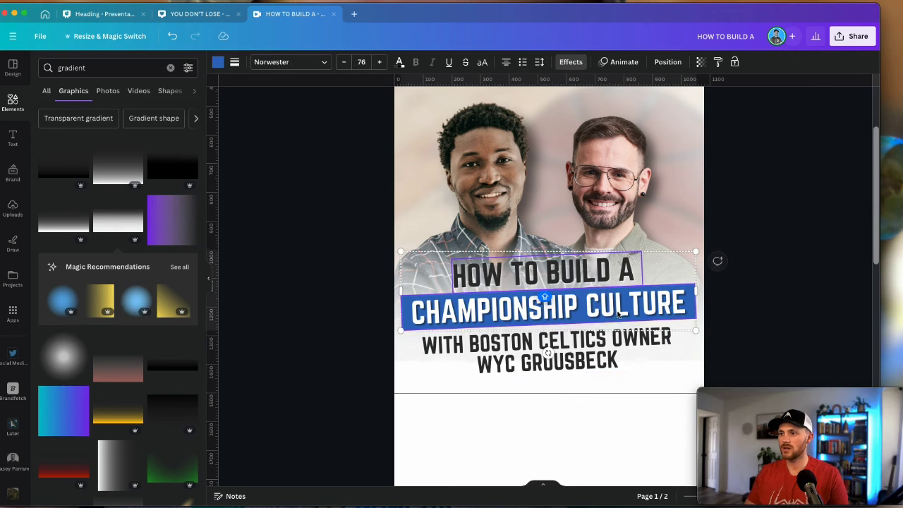
left_click(746, 318)
left_click(547, 274)
left_click(628, 62)
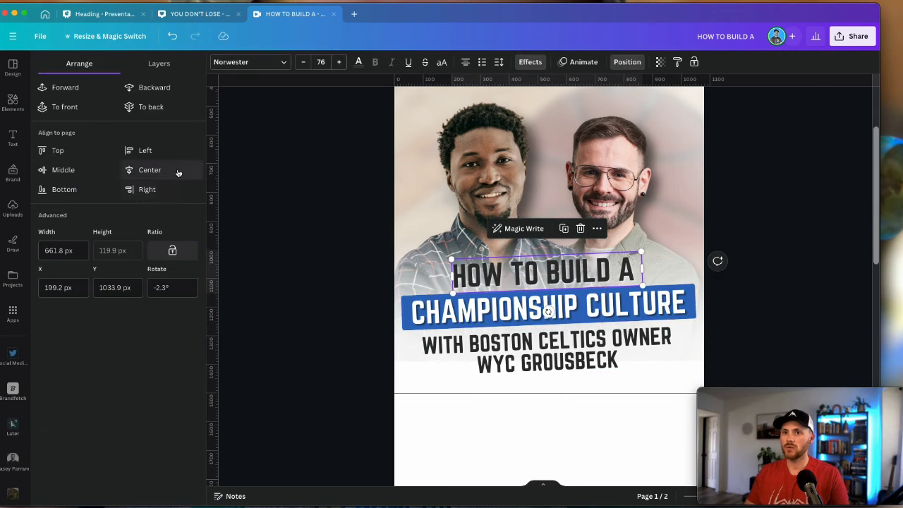
left_click(452, 312)
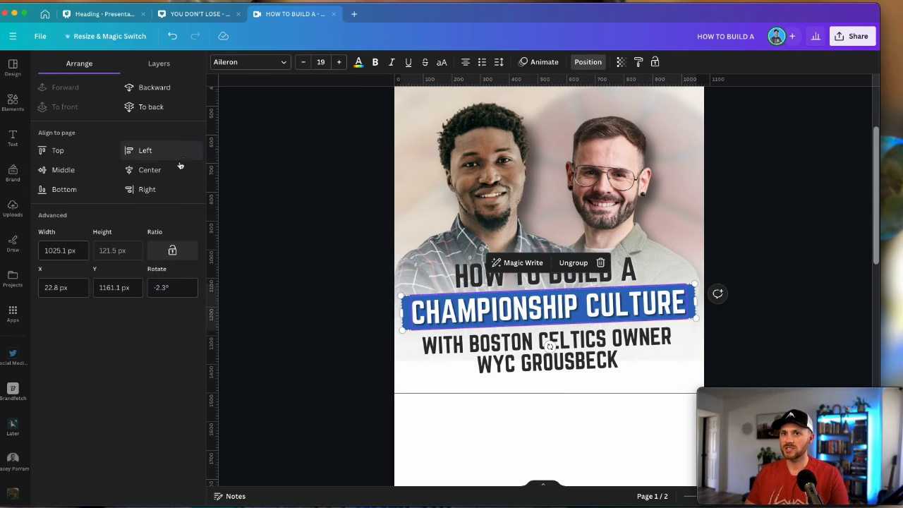
left_click(474, 358)
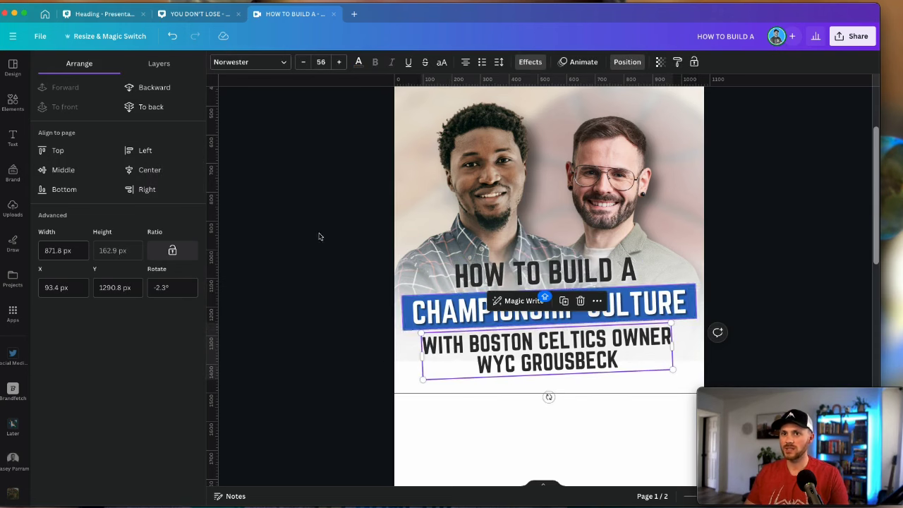
left_click(168, 178)
left_click(359, 361)
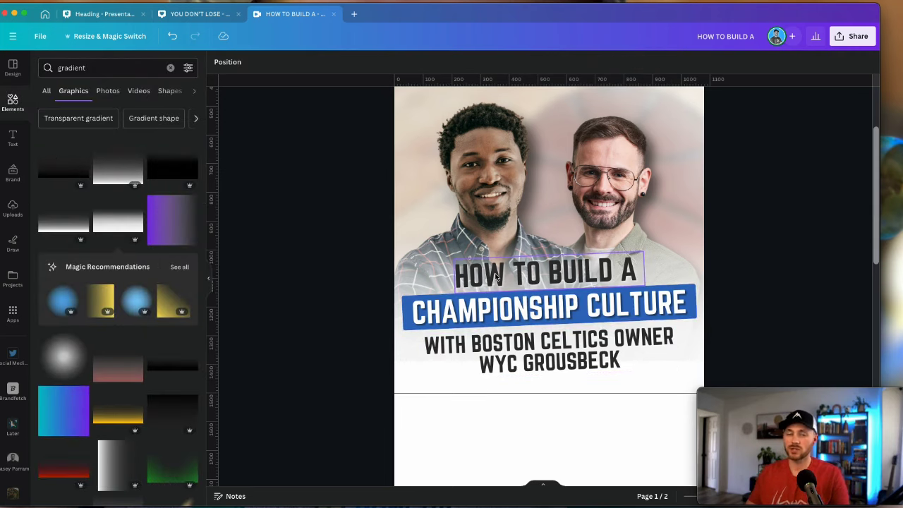
Copy the subtitle above the headline and shrink it into a small one-line handle label at left
scroll(498, 278, "down", 5)
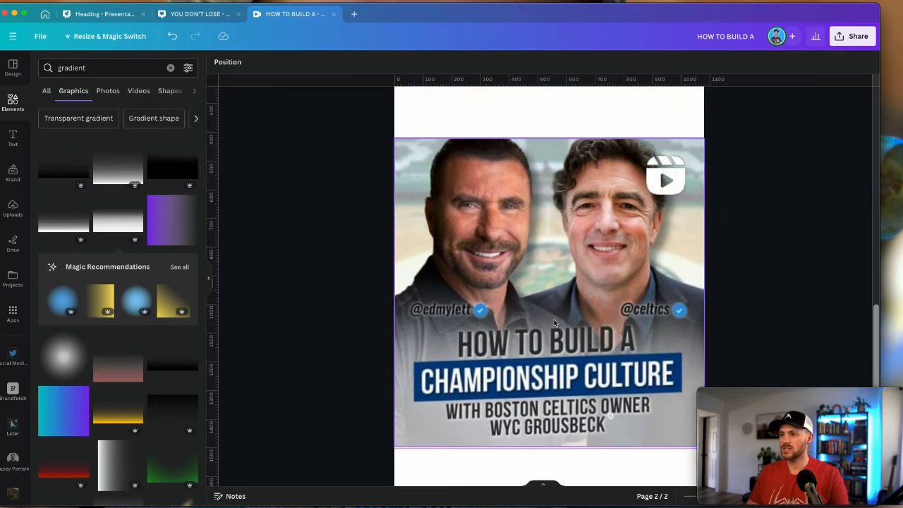
scroll(680, 304, "up", 5)
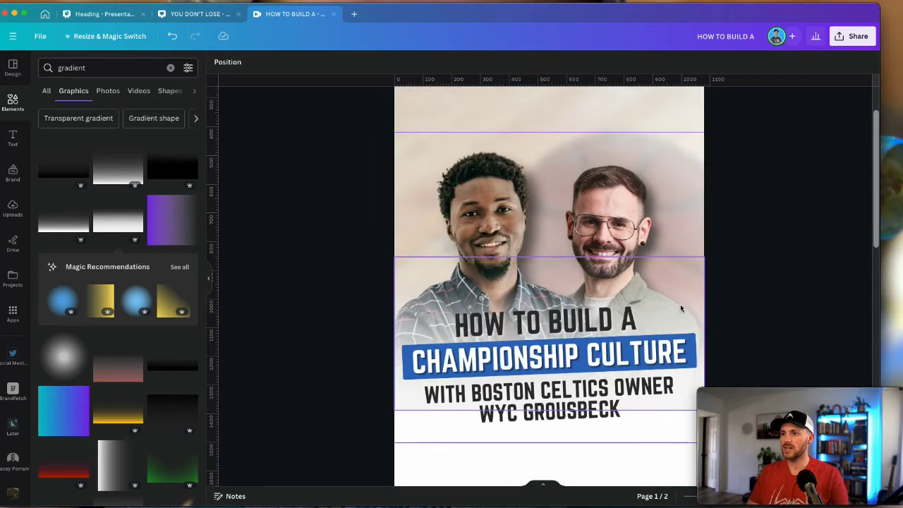
left_click(549, 399)
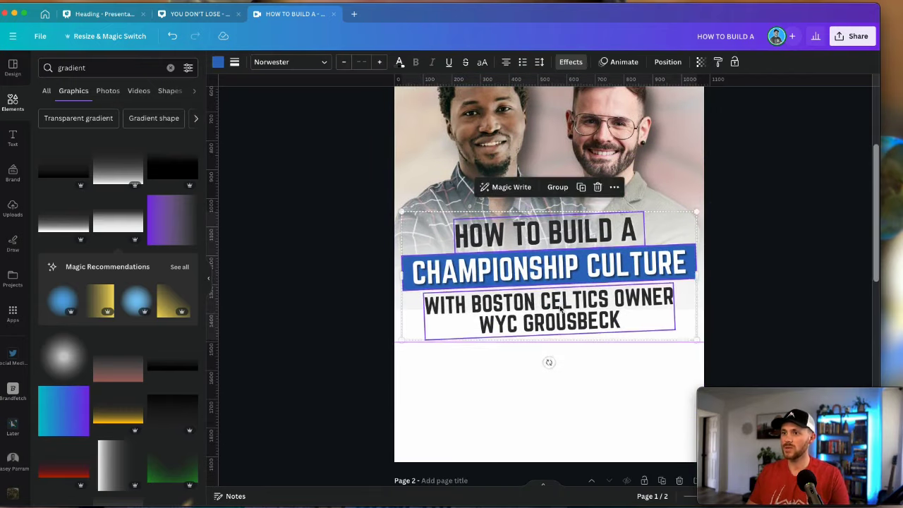
left_click_drag(490, 336, 492, 234)
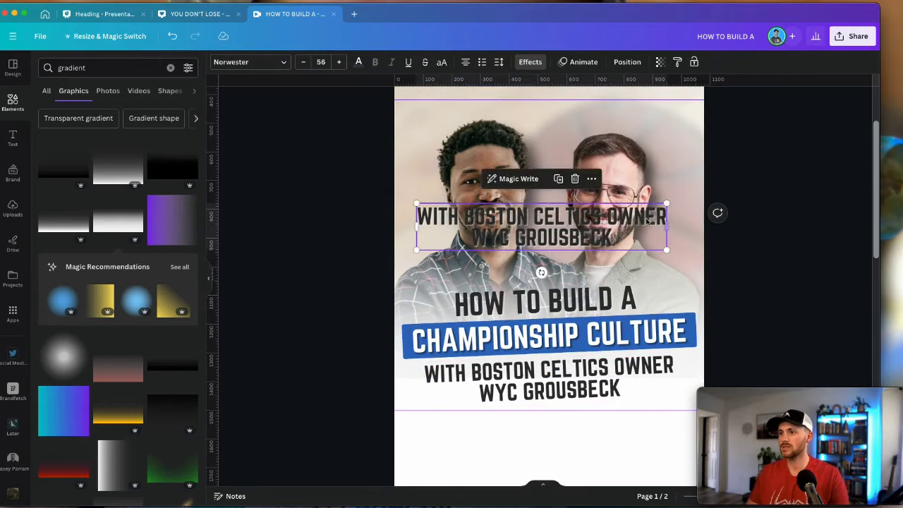
left_click_drag(667, 243, 527, 212)
left_click_drag(505, 251, 437, 302)
left_click_drag(445, 271, 474, 265)
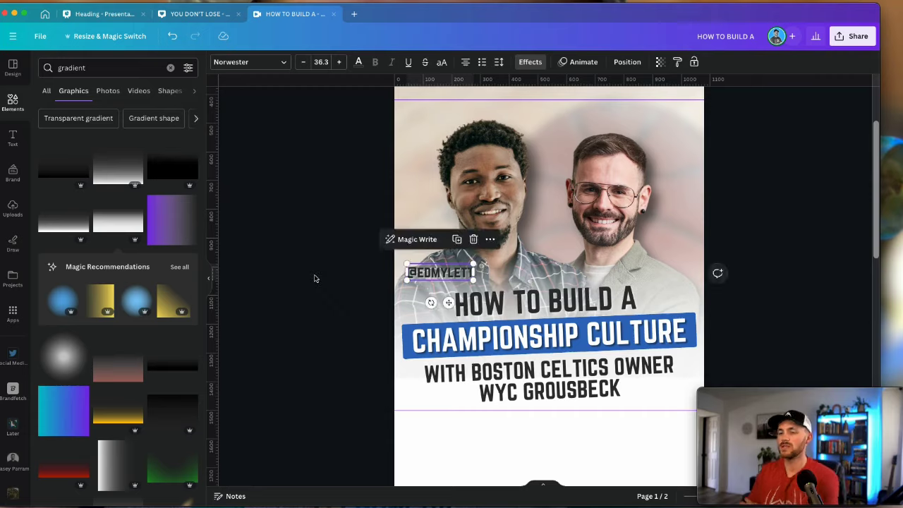
Set the handle label to Aileron Bold Italic and duplicate it to the right side
scroll(417, 217, "down", 2)
left_click(250, 62)
left_click(65, 157)
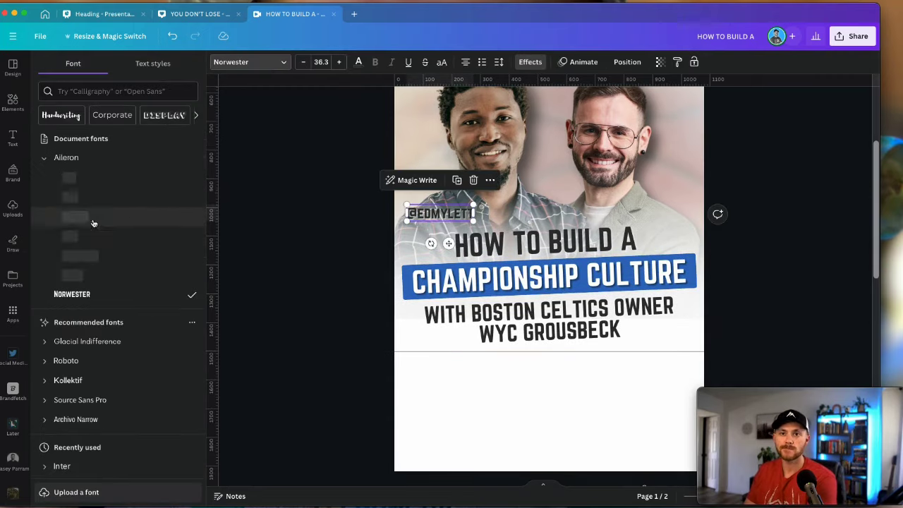
left_click(69, 236)
left_click_drag(439, 213, 638, 213)
double_click(638, 213)
type("celtics")
scroll(758, 246, "up", 2)
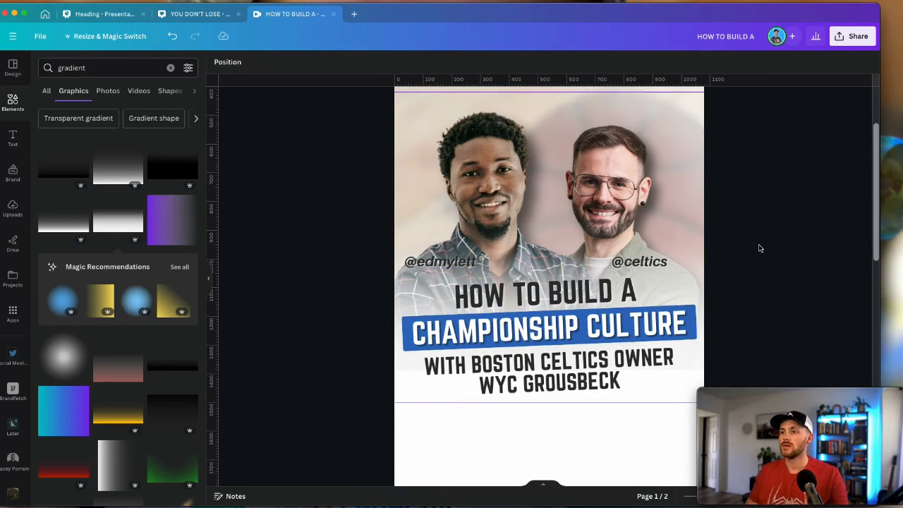
double_click(69, 68)
type("verified")
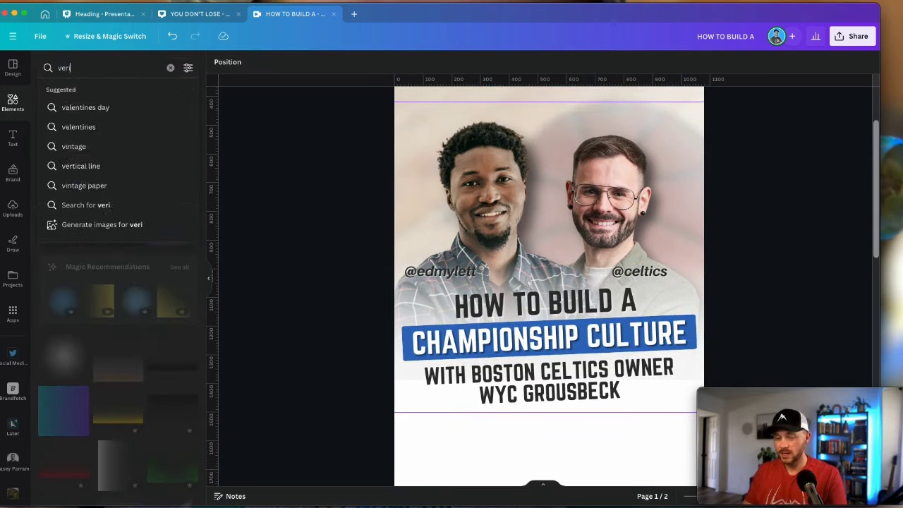
key("Return")
Add the blue verified badge at about 63×60 after the left handle, and duplicate it
left_click(65, 166)
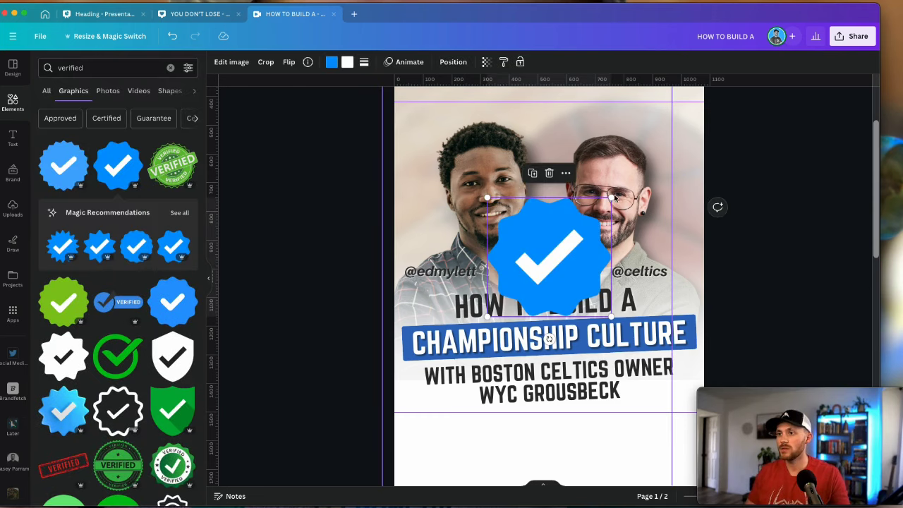
left_click_drag(613, 199, 501, 297)
left_click_drag(499, 300, 509, 298)
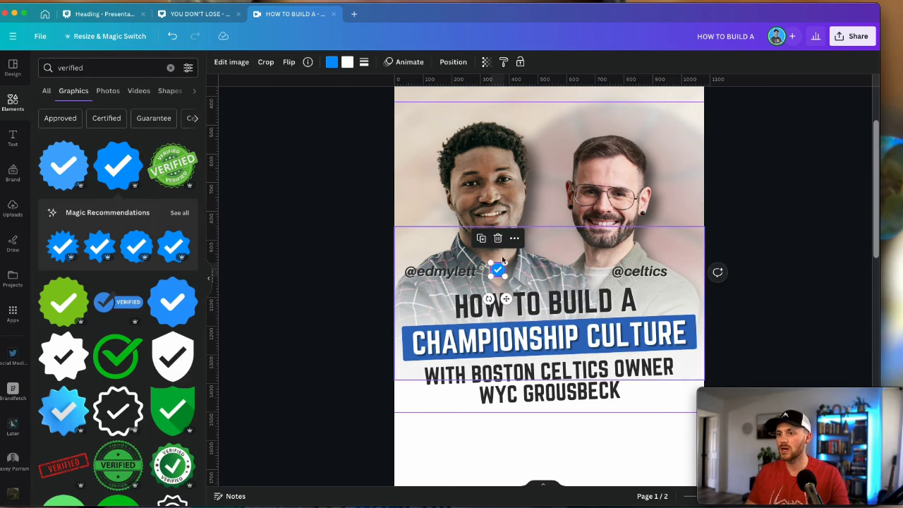
left_click_drag(488, 261, 681, 269)
key("super+c")
key("super+v")
scroll(715, 322, "down", 3)
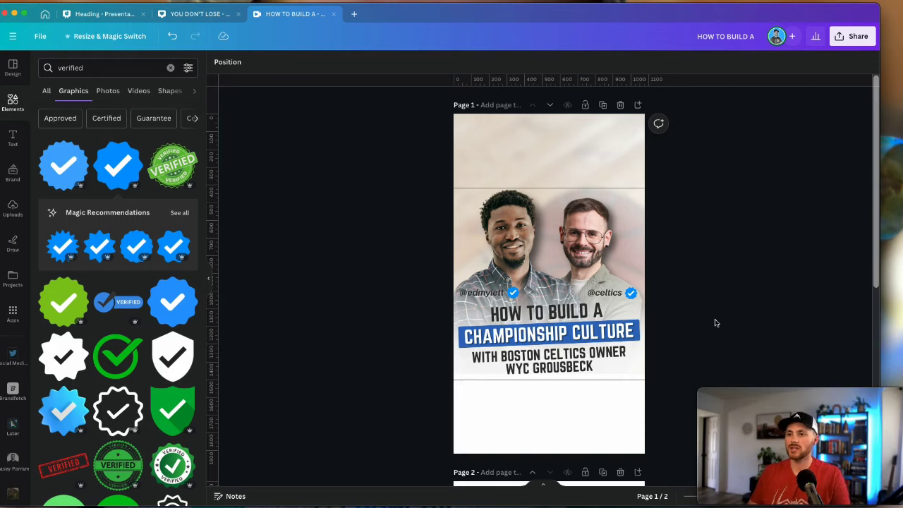
scroll(714, 320, "down", 10)
scroll(713, 321, "up", 4)
scroll(714, 320, "down", 4)
left_click(483, 249)
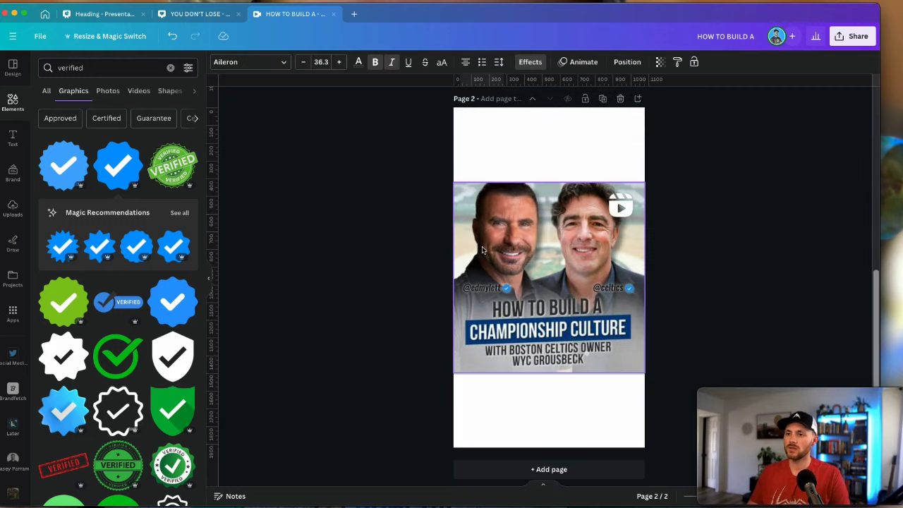
scroll(477, 285, "up", 5)
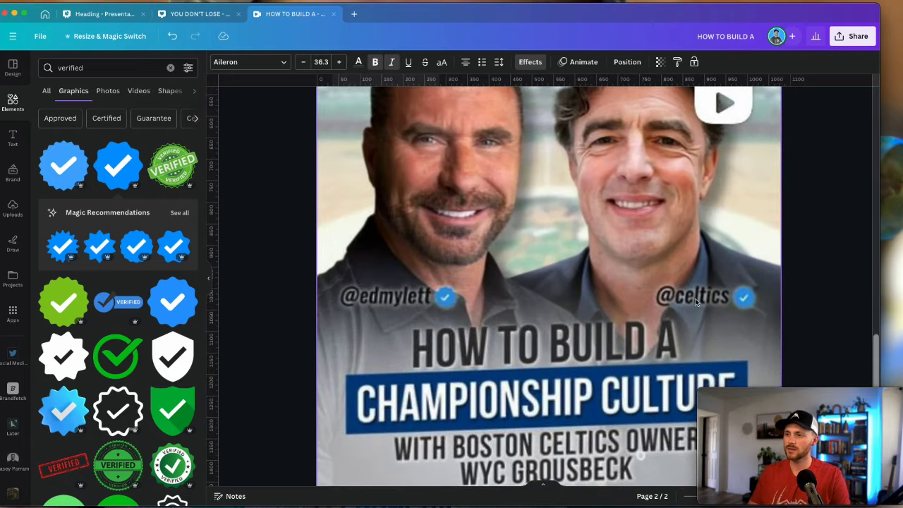
scroll(695, 302, "down", 6)
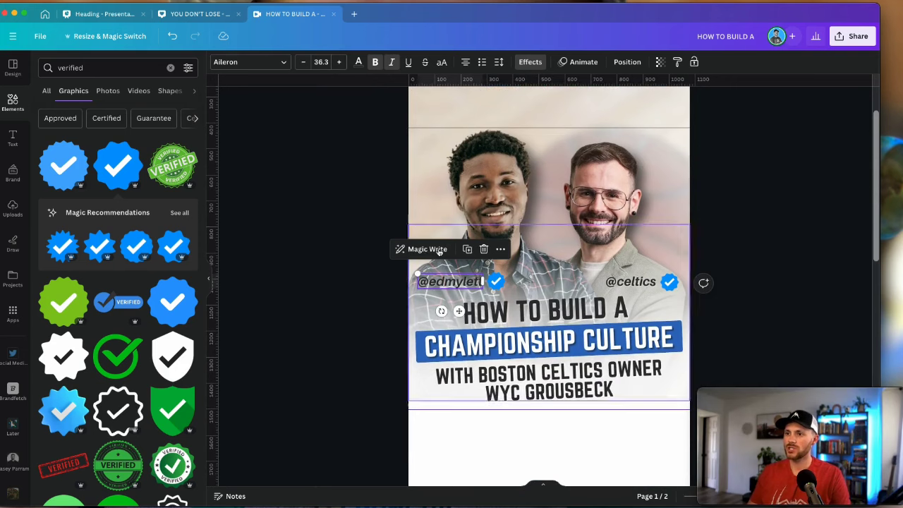
Try a white, then grey, Outline effect on the left handle label
left_click(529, 62)
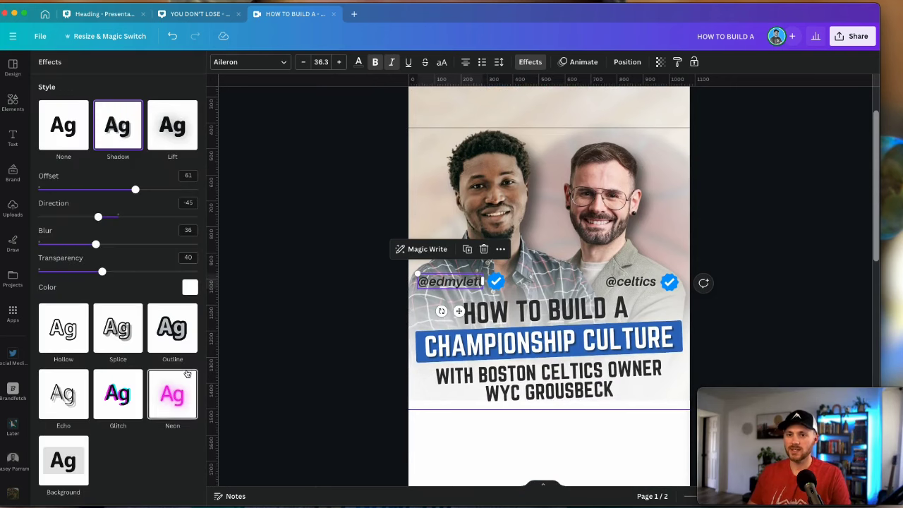
left_click(177, 321)
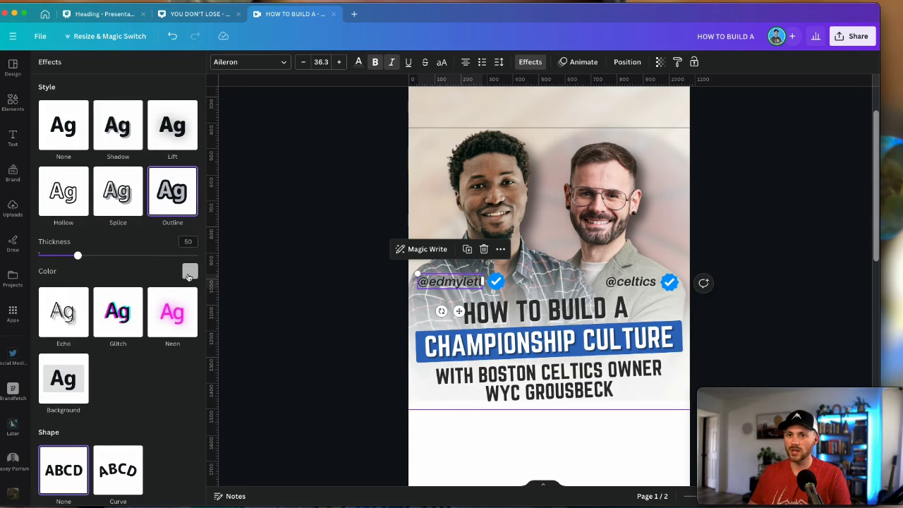
left_click(191, 273)
left_click(181, 324)
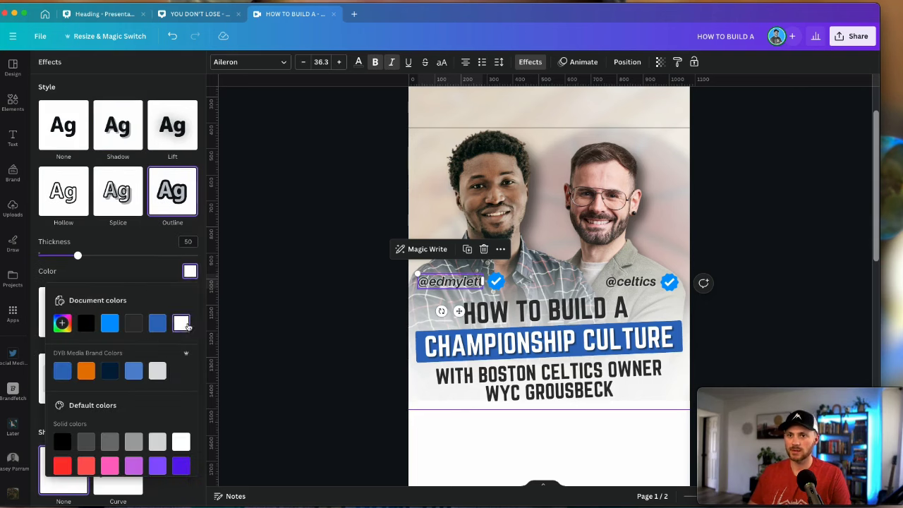
scroll(133, 372, "down", 2)
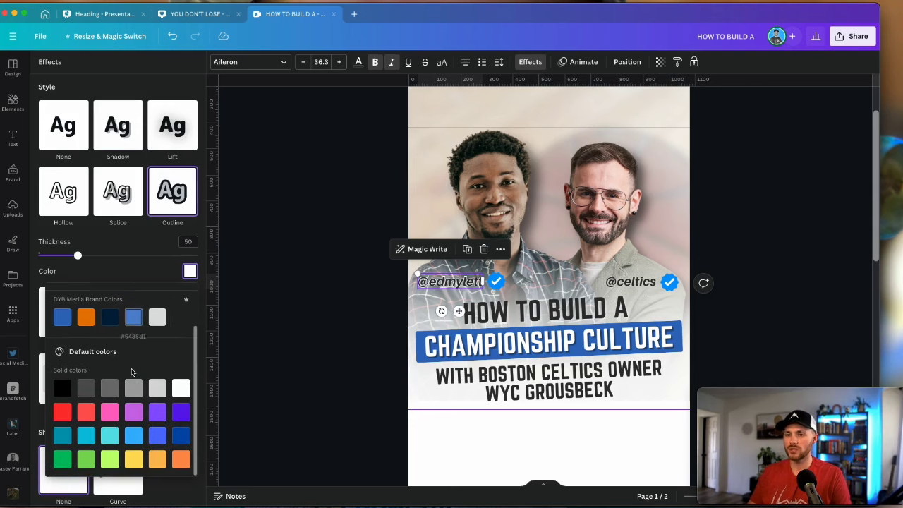
left_click(133, 383)
Try a maximum-intensity Neon glow with white text on the left handle, nudging it slightly
left_click(179, 340)
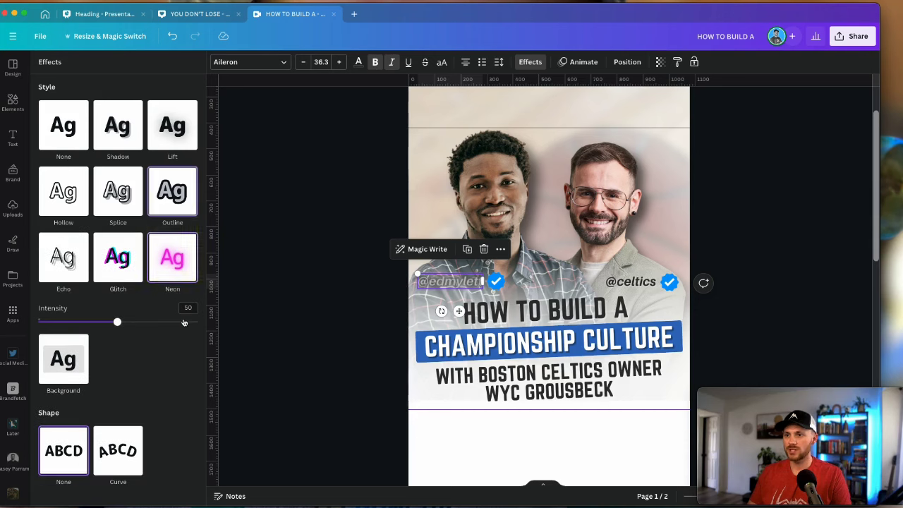
left_click_drag(120, 324, 303, 329)
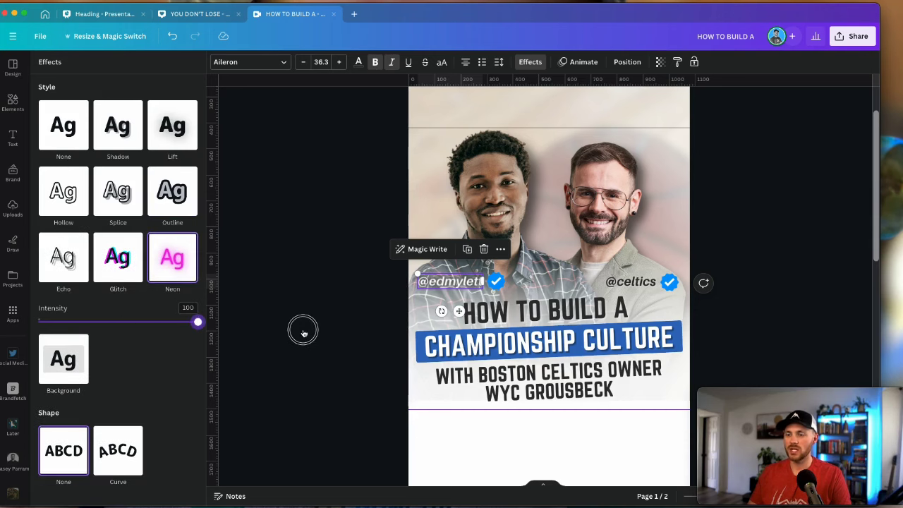
left_click(386, 315)
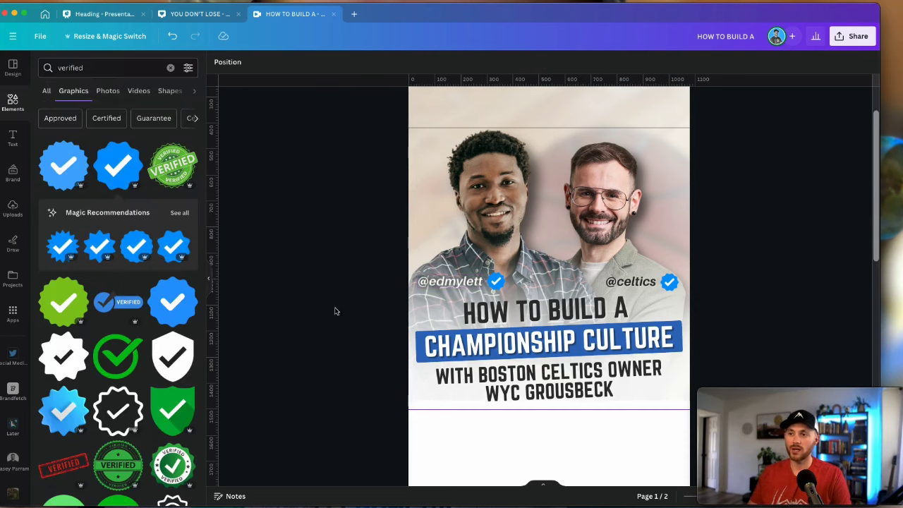
left_click(452, 284)
left_click(359, 63)
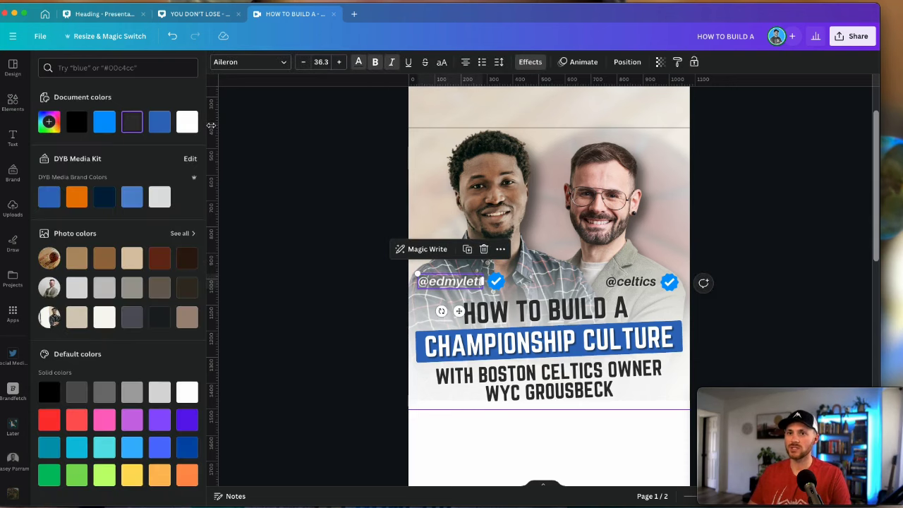
left_click(187, 123)
left_click_drag(461, 282, 459, 280)
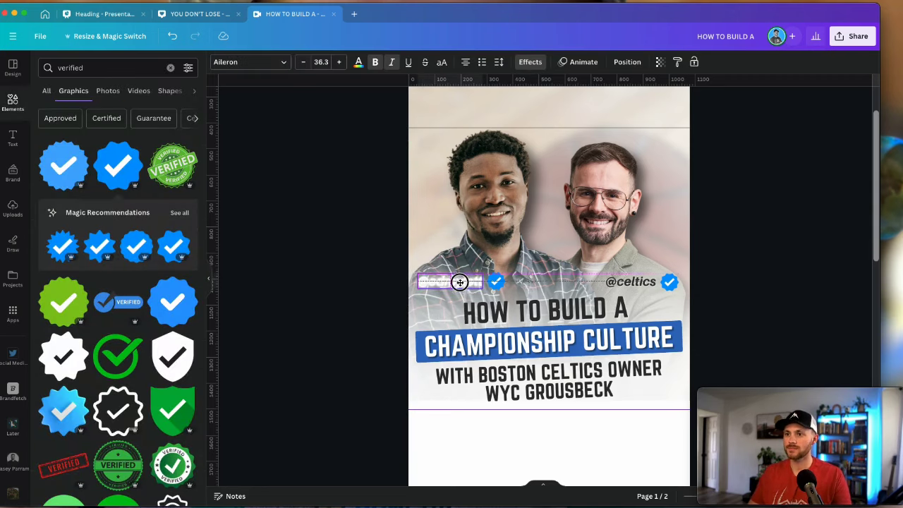
Set the left handle's text back to black and its effect style to None
left_click(359, 62)
left_click(76, 122)
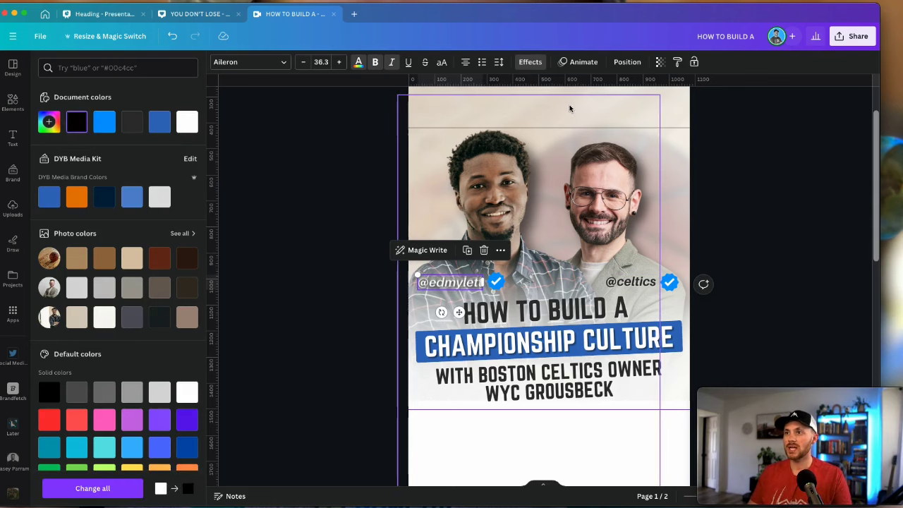
left_click(529, 62)
left_click(77, 143)
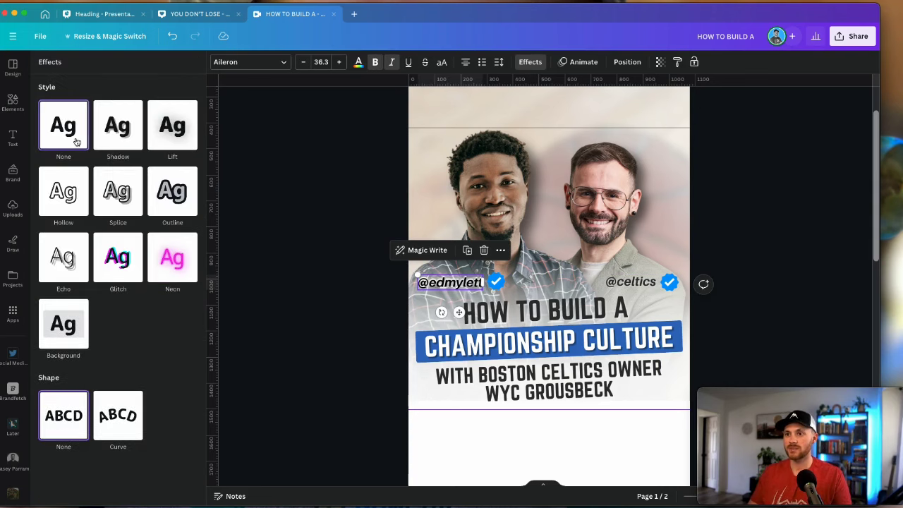
left_click(337, 321)
scroll(385, 294, "up", 5, "ctrl")
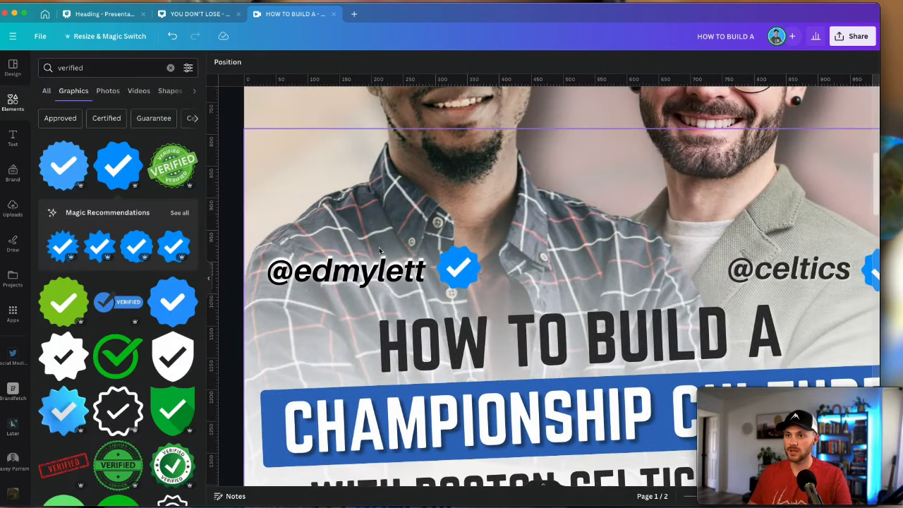
left_click(381, 262)
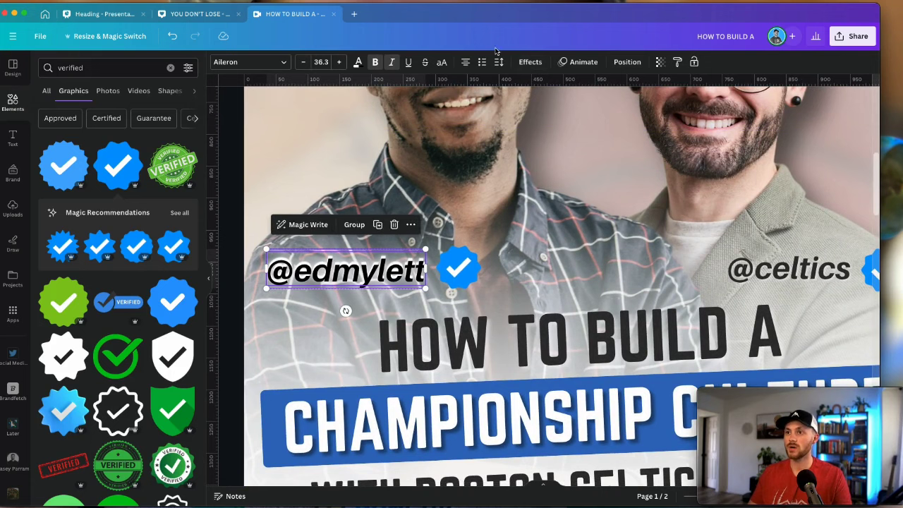
left_click(628, 62)
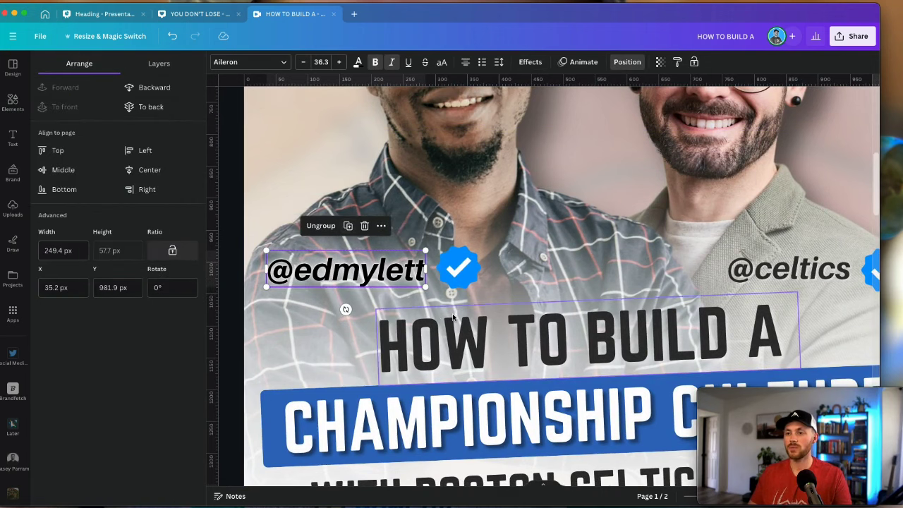
left_click(431, 296)
left_click(789, 270)
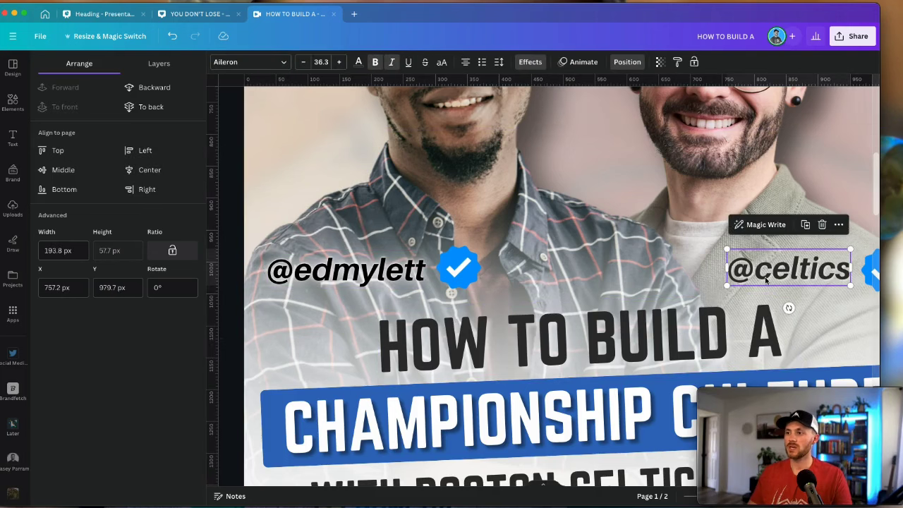
scroll(767, 280, "right", 3)
left_click(358, 62)
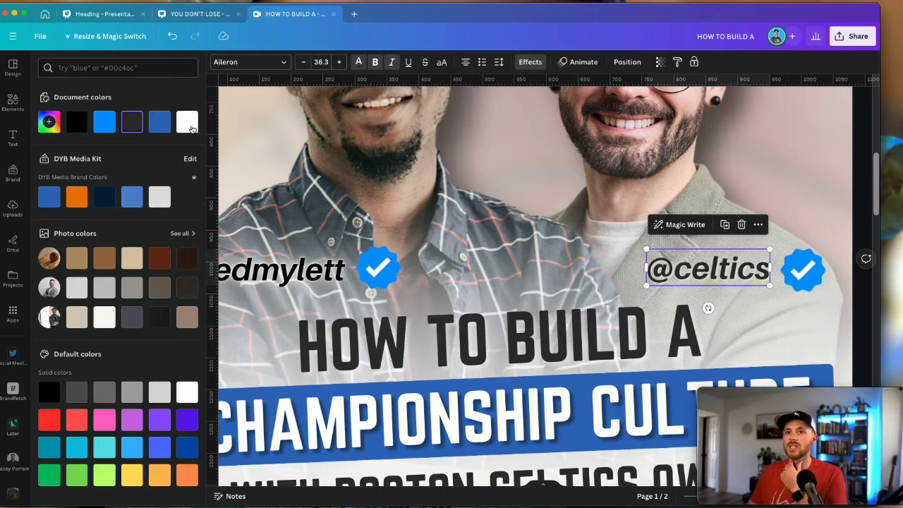
left_click(530, 62)
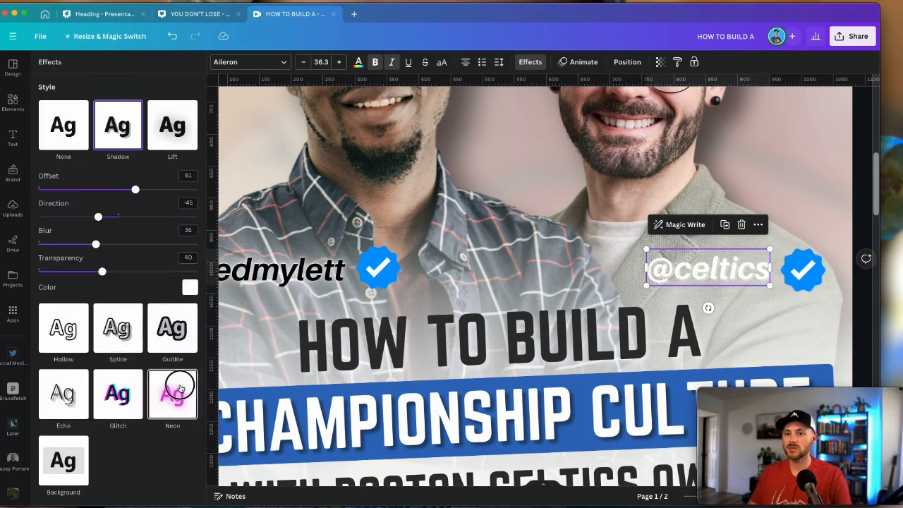
left_click(173, 389)
left_click_drag(706, 268, 710, 273)
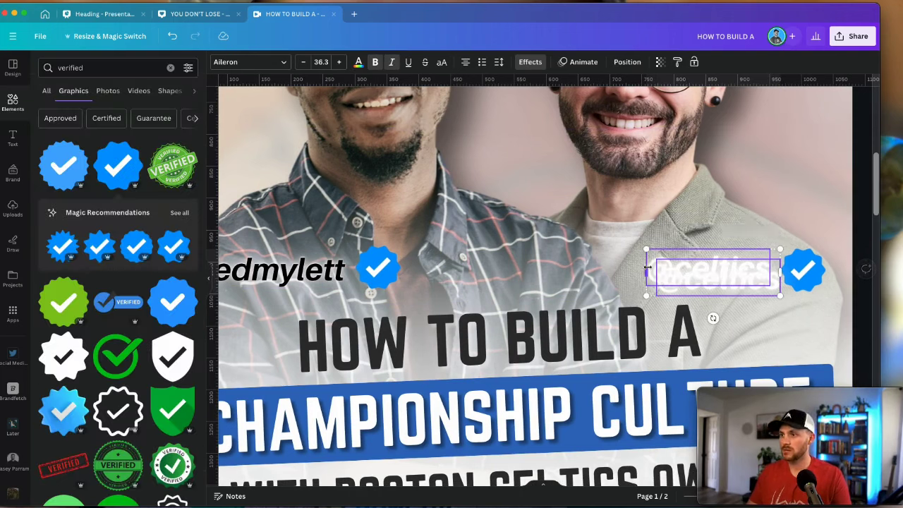
left_click(627, 62)
left_click(706, 211)
left_click(713, 272)
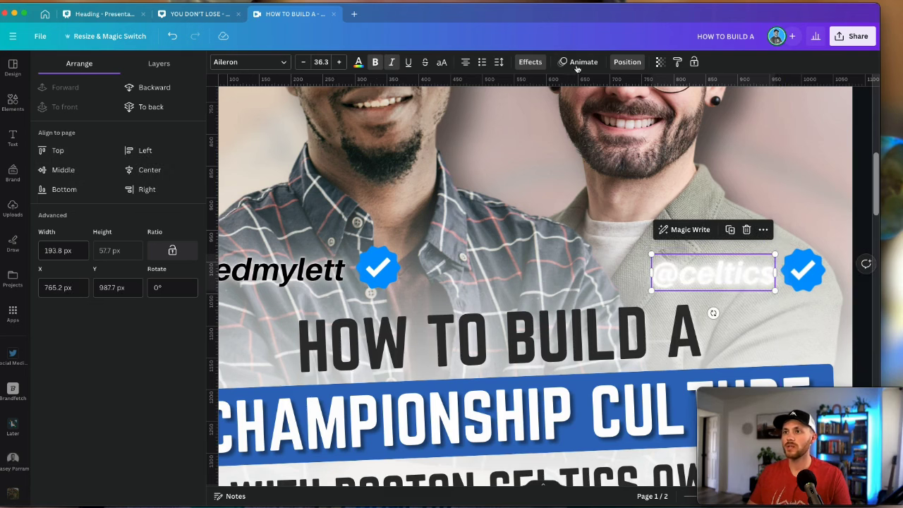
left_click(530, 62)
left_click(358, 62)
left_click(76, 121)
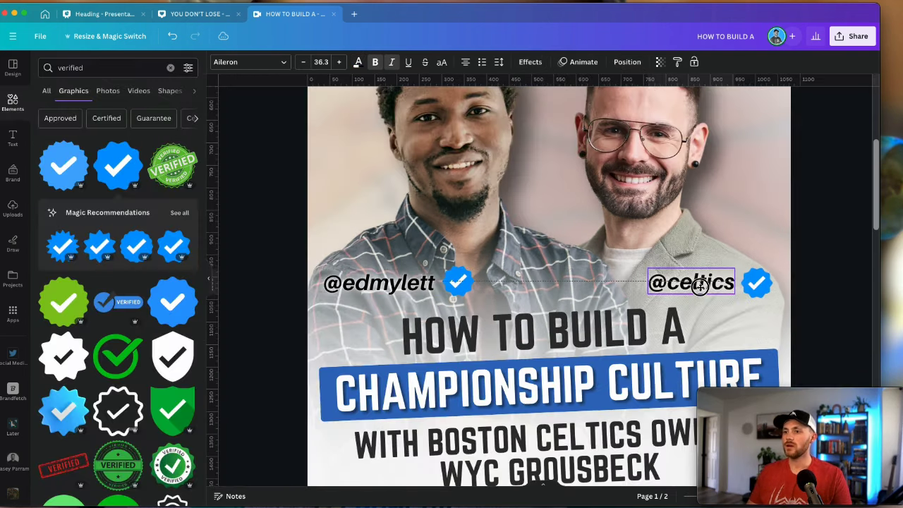
left_click(809, 344)
scroll(810, 344, "up", 2)
scroll(810, 344, "down", 5)
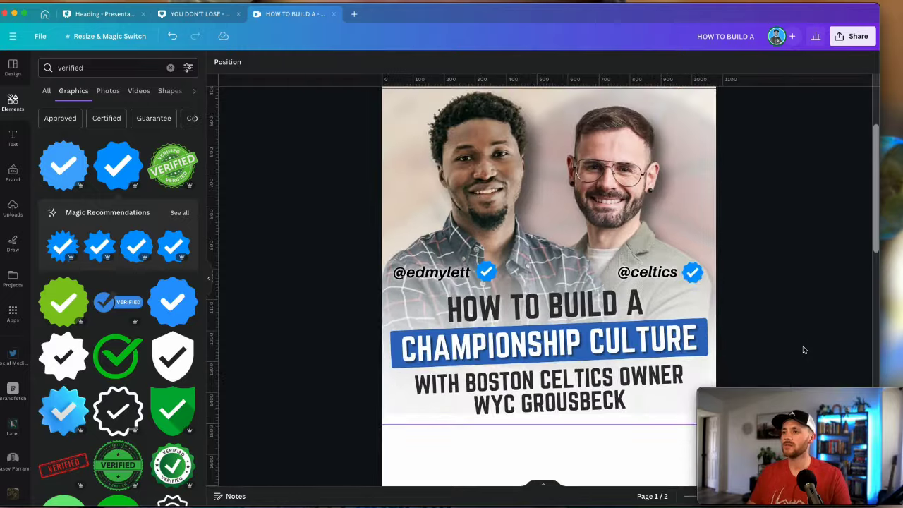
scroll(802, 351, "down", 2)
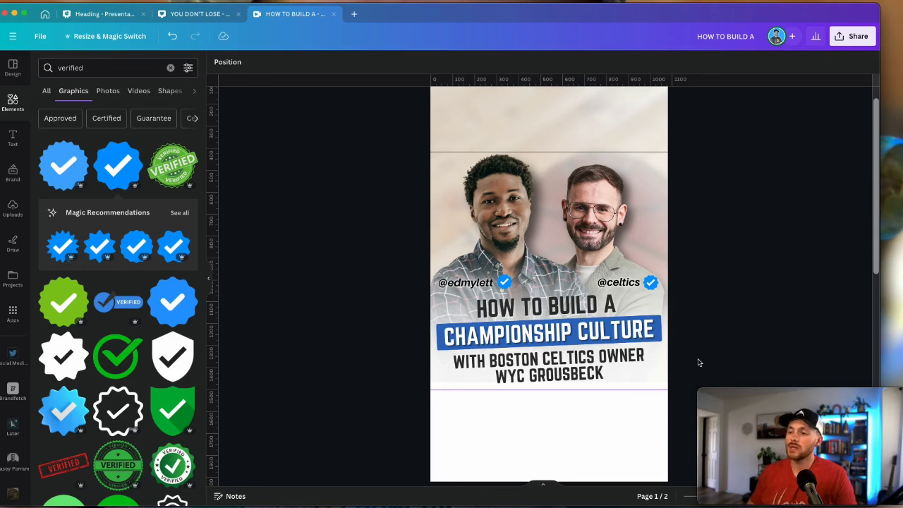
scroll(699, 363, "down", 8)
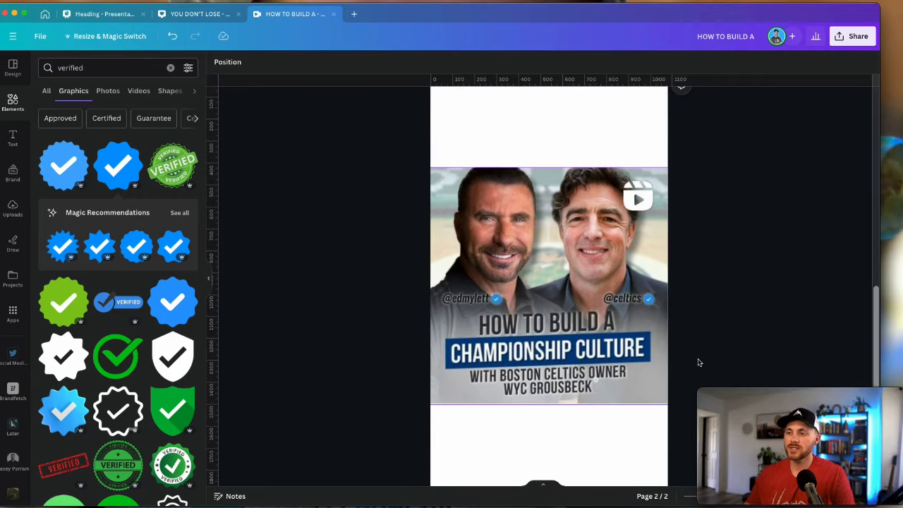
scroll(698, 363, "down", 1)
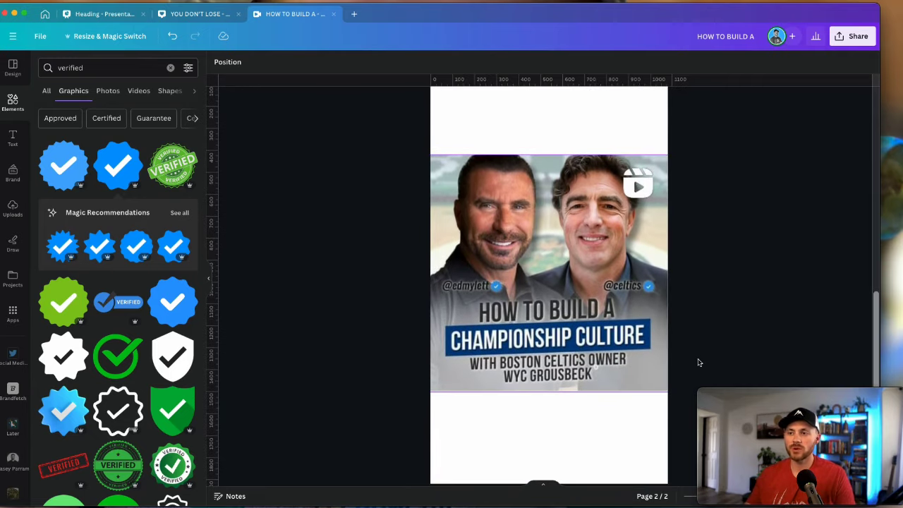
scroll(699, 363, "up", 5)
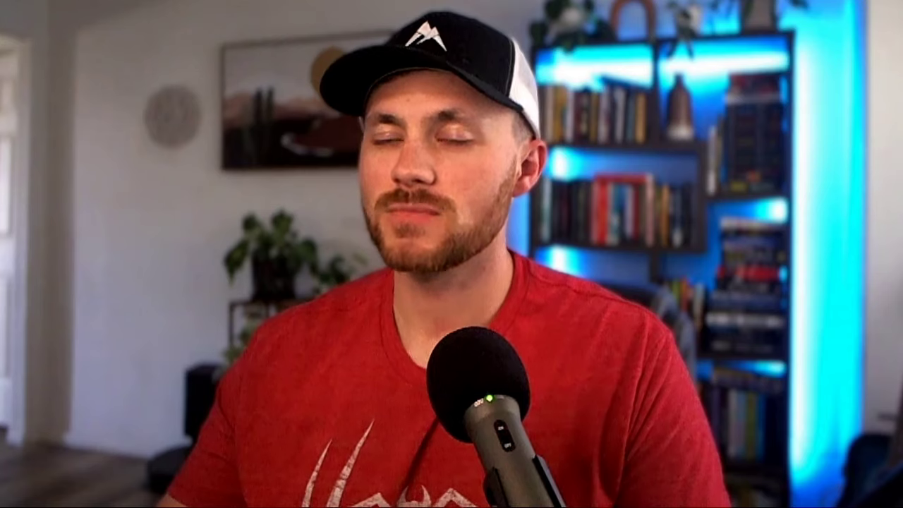